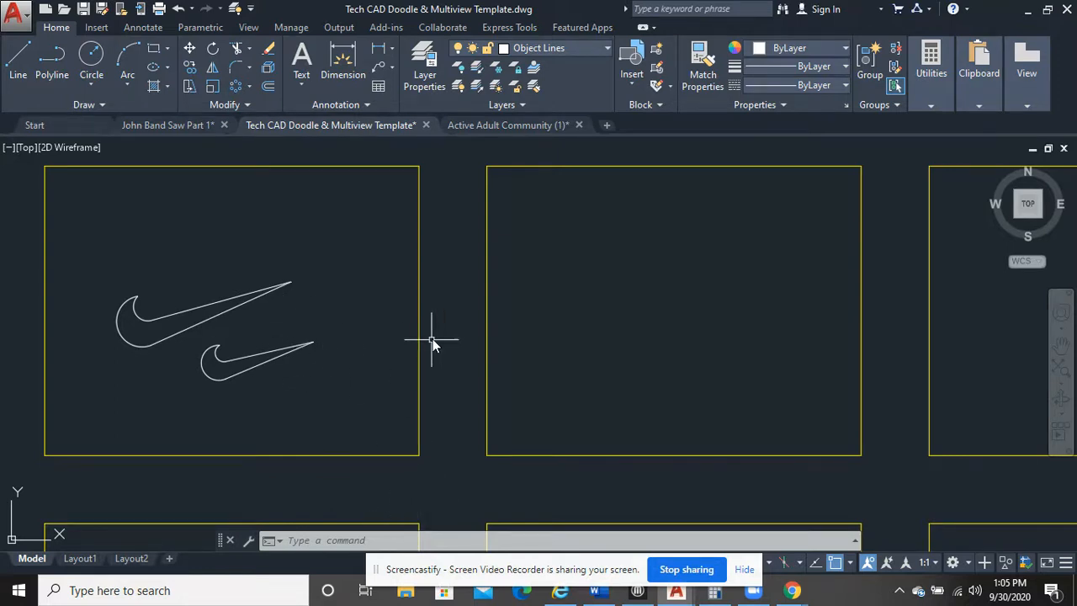
Switch to Chrome and run a Google image search for "under armour logo" in a new tab.
middle_click_drag(697, 282, 601, 296)
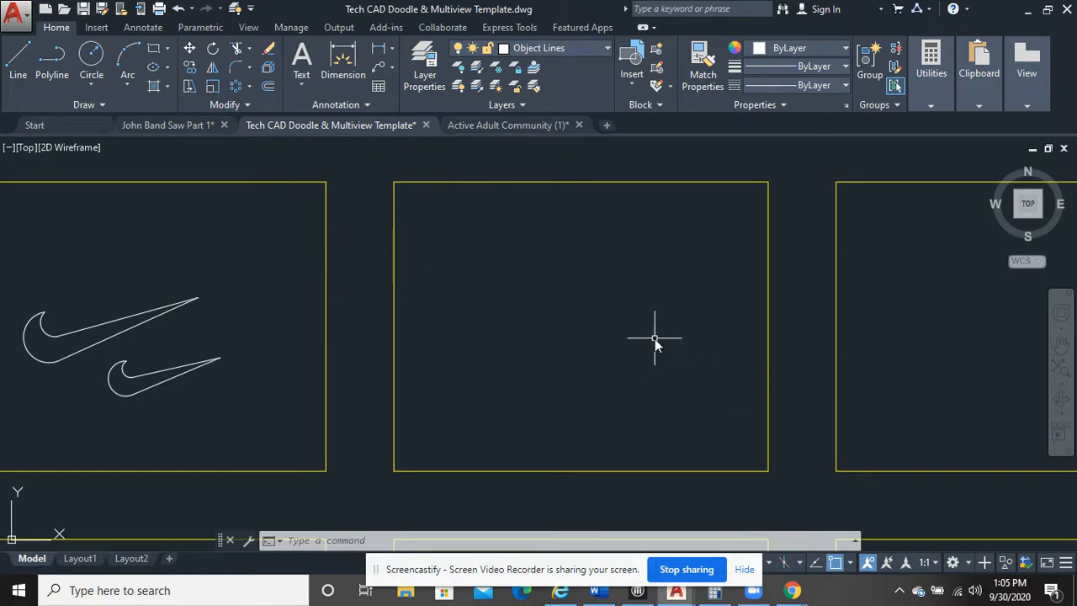
middle_click_drag(645, 328, 589, 335)
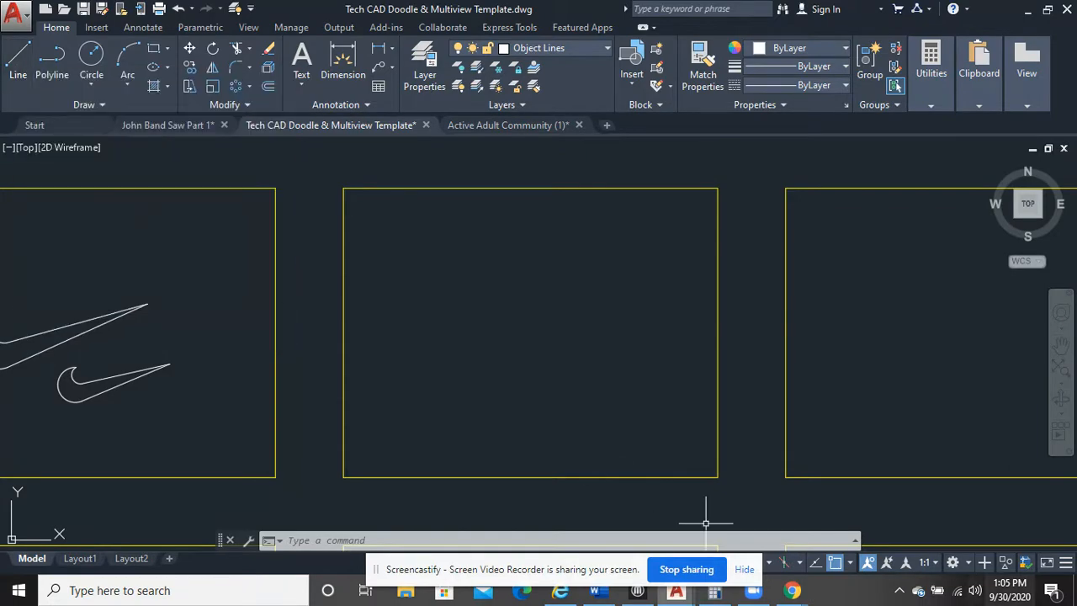
left_click(803, 589)
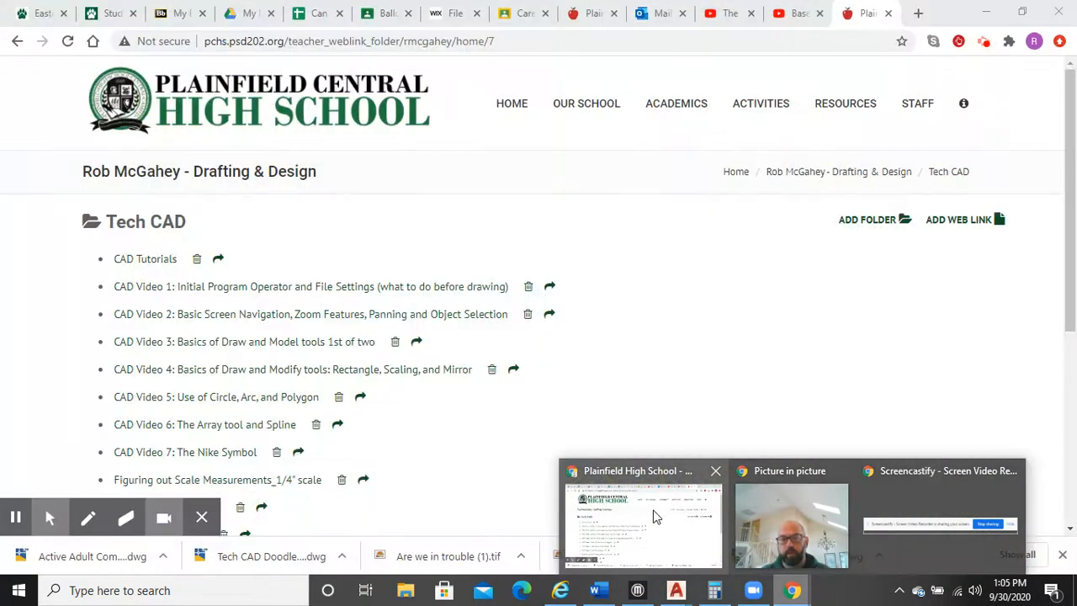
left_click(655, 516)
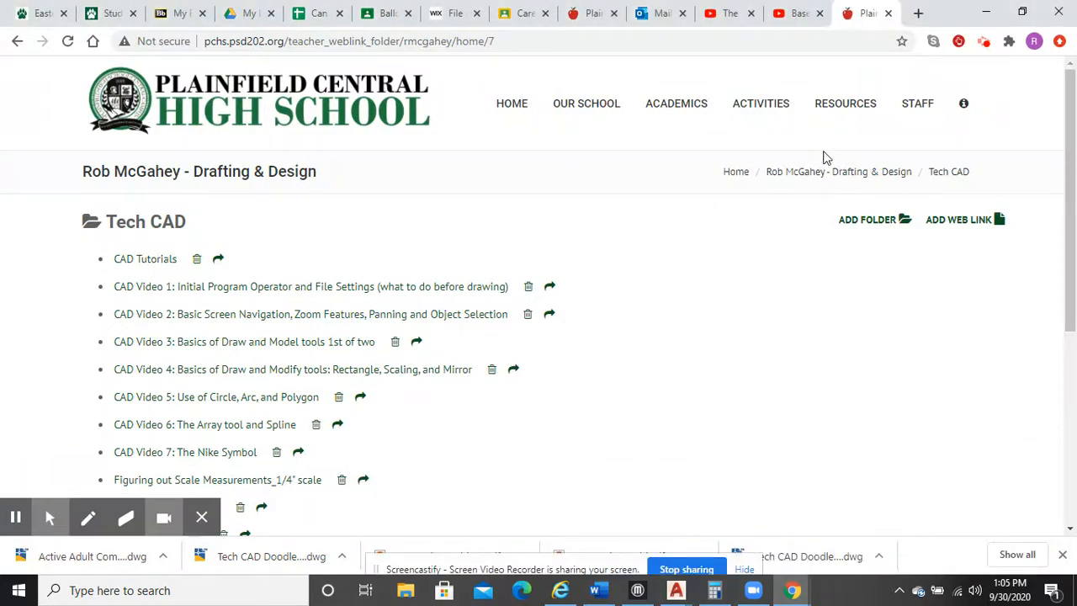
left_click(917, 14)
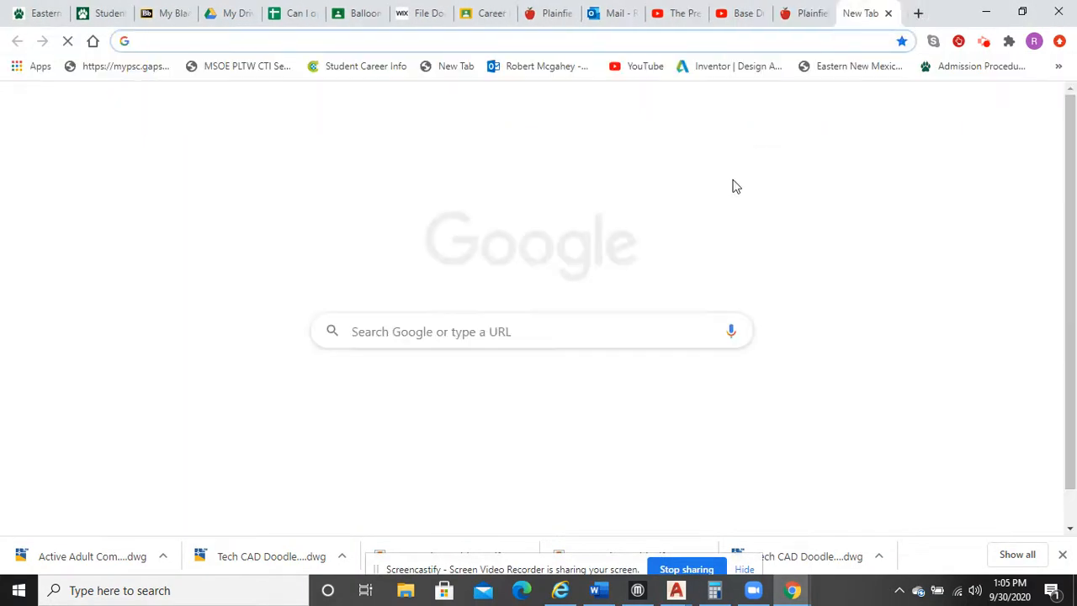
type("u")
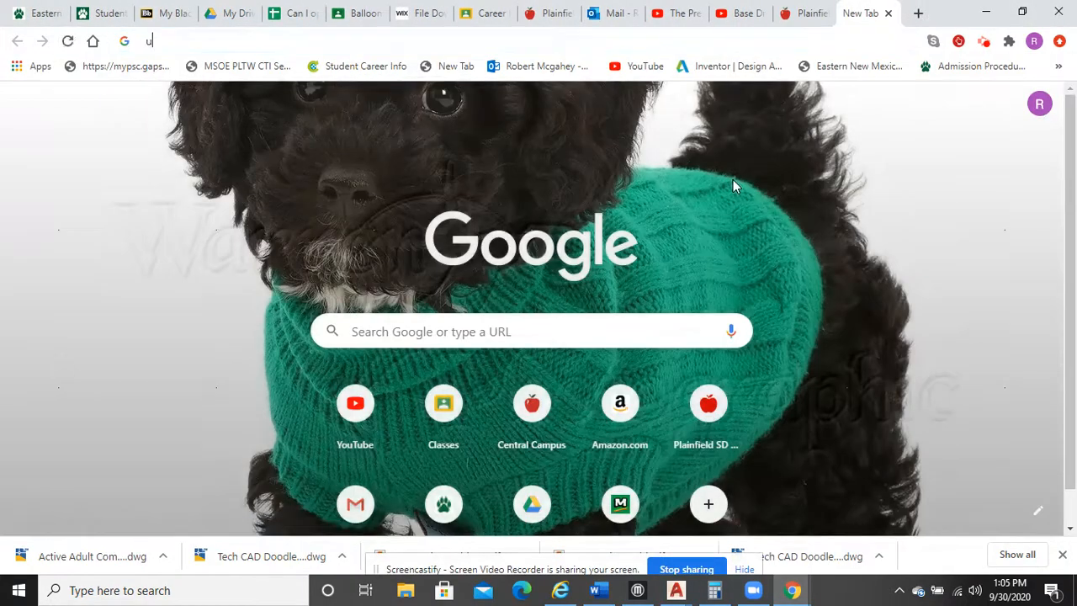
type("nder")
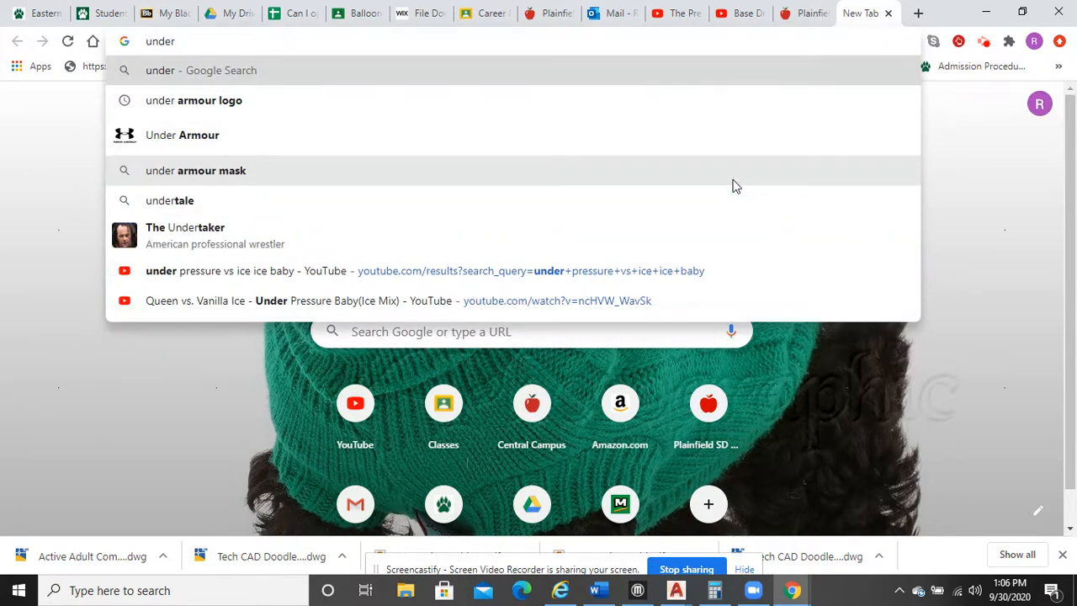
left_click(654, 108)
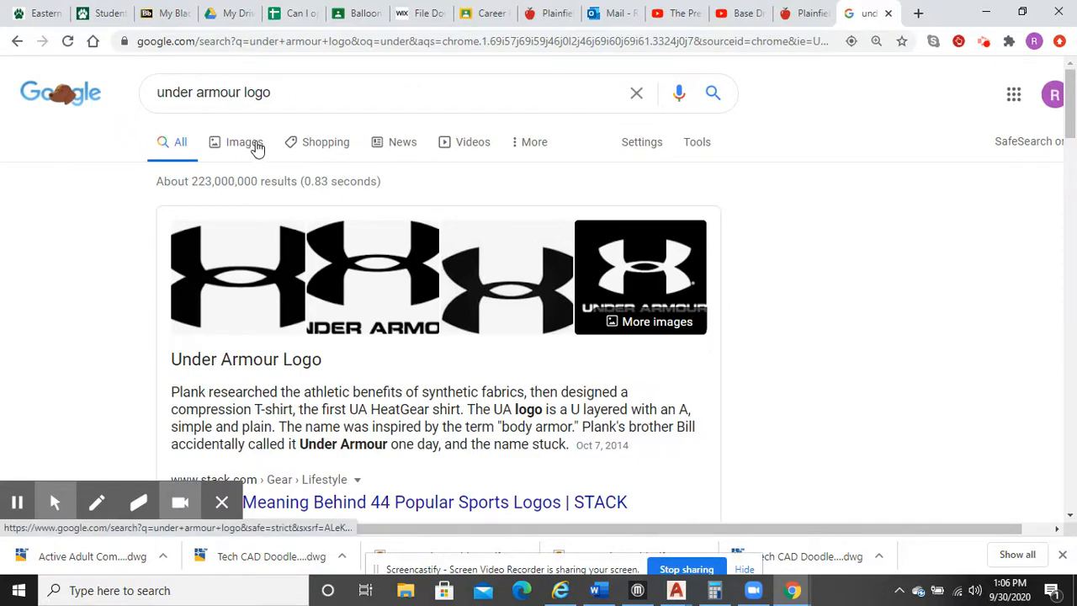
left_click(259, 147)
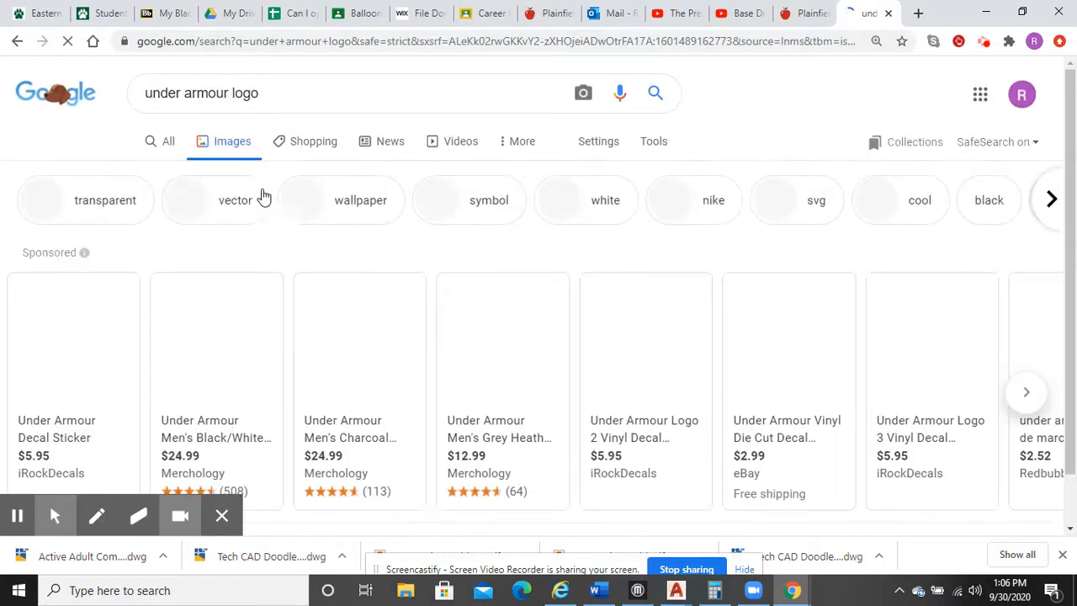
Open the Under Armour logo from logos-download.com in the image results and copy the image.
scroll(457, 329, "down", 4)
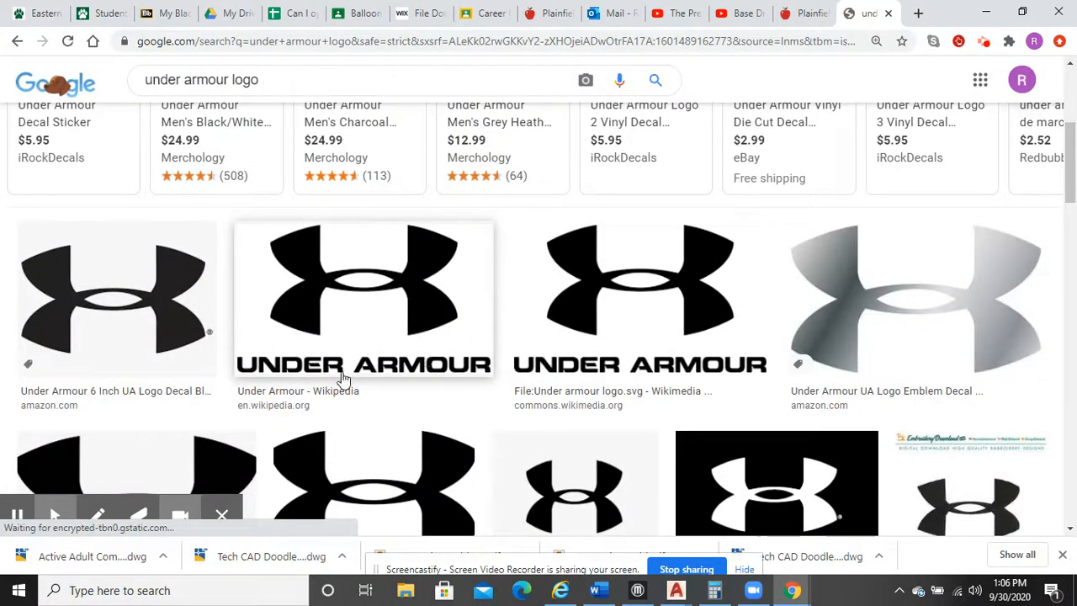
scroll(260, 380, "down", 2)
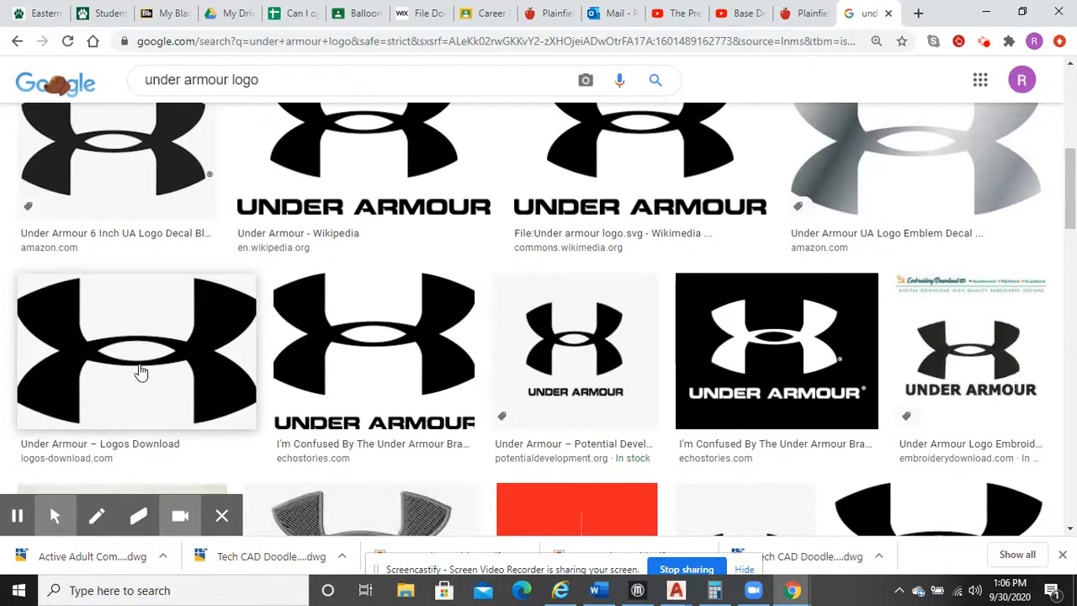
scroll(149, 355, "up", 1)
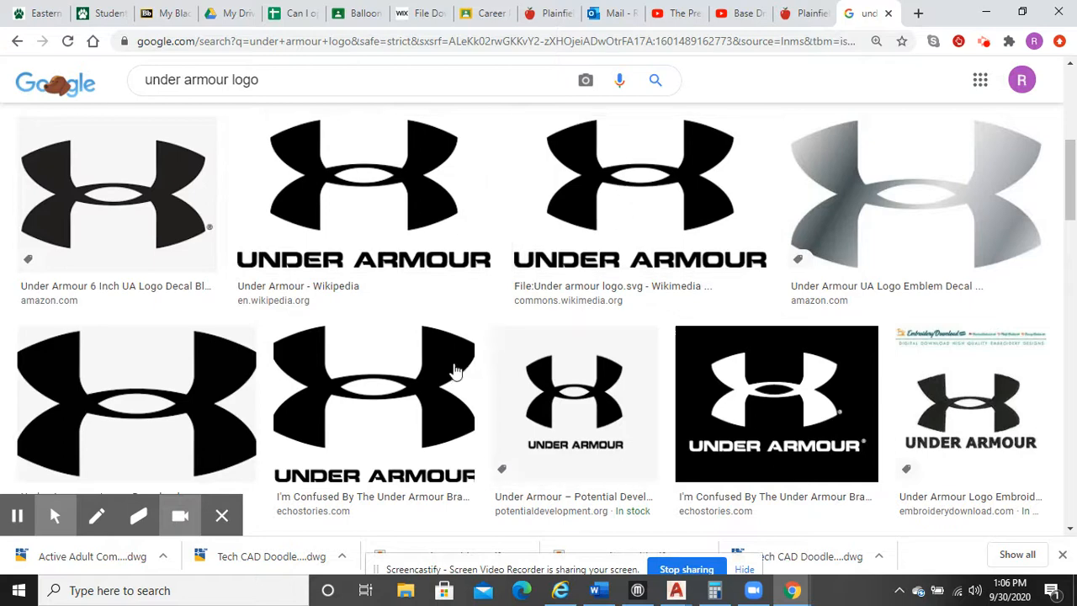
scroll(365, 361, "down", 3)
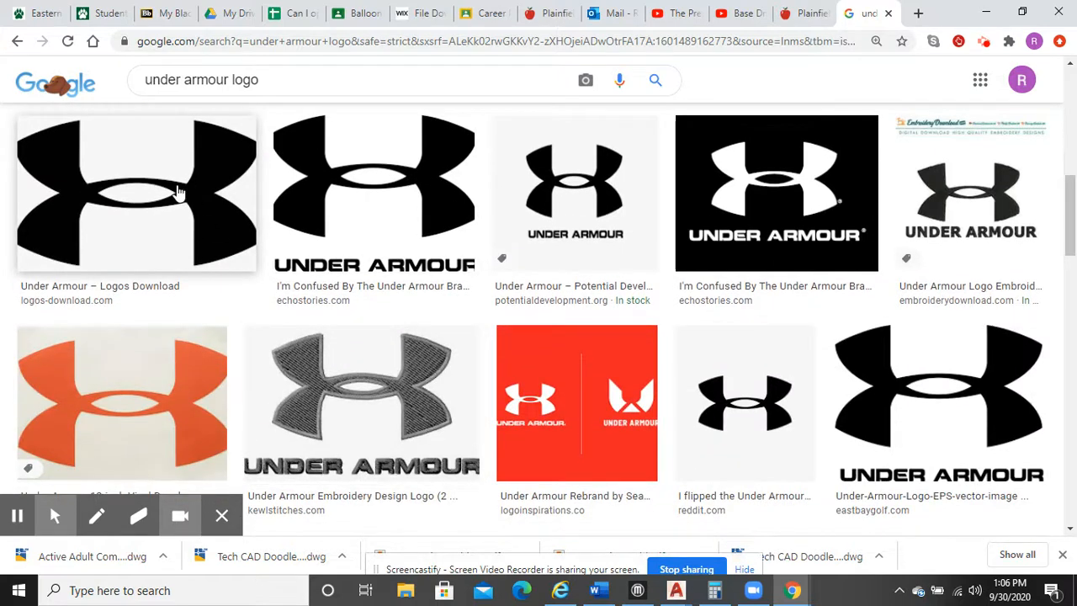
left_click(178, 192)
right_click(824, 199)
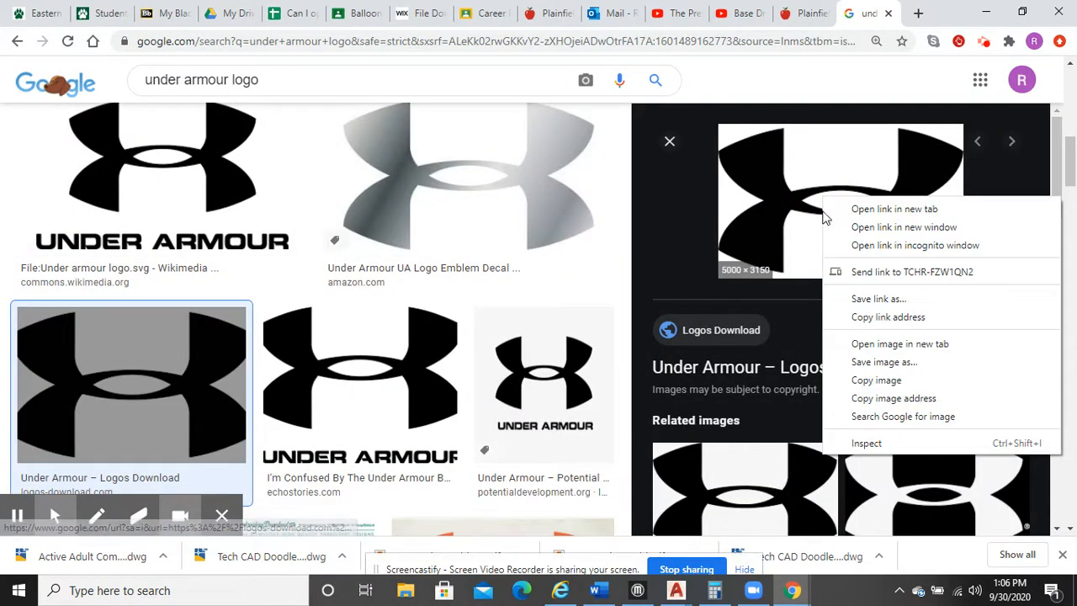
left_click(876, 380)
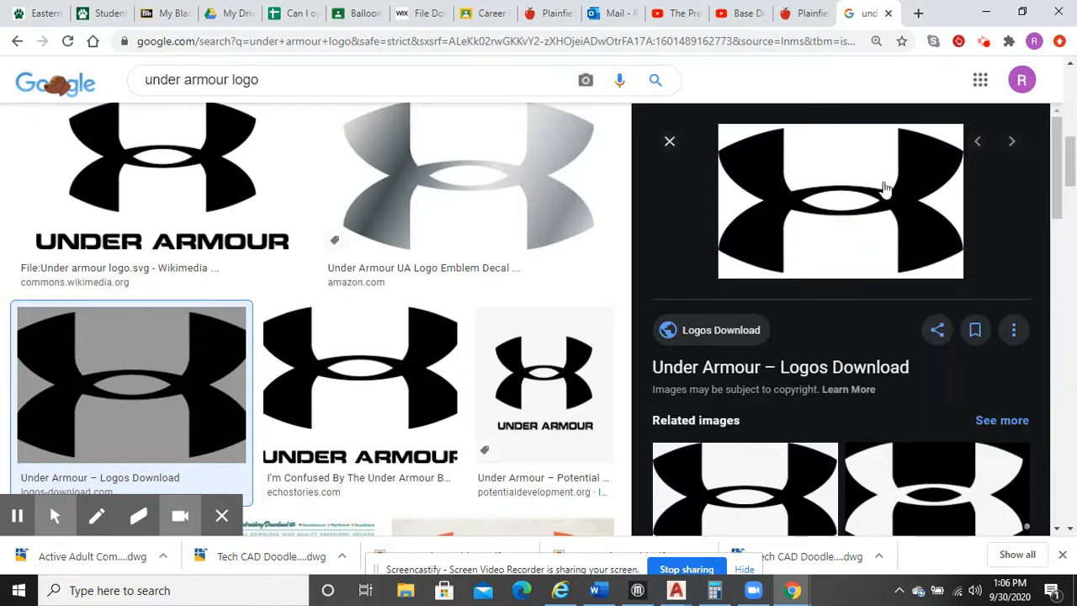
Switch to AutoCAD and paste the copied logo image into the empty space beside the grid of frames.
left_click(676, 590)
left_click(686, 544)
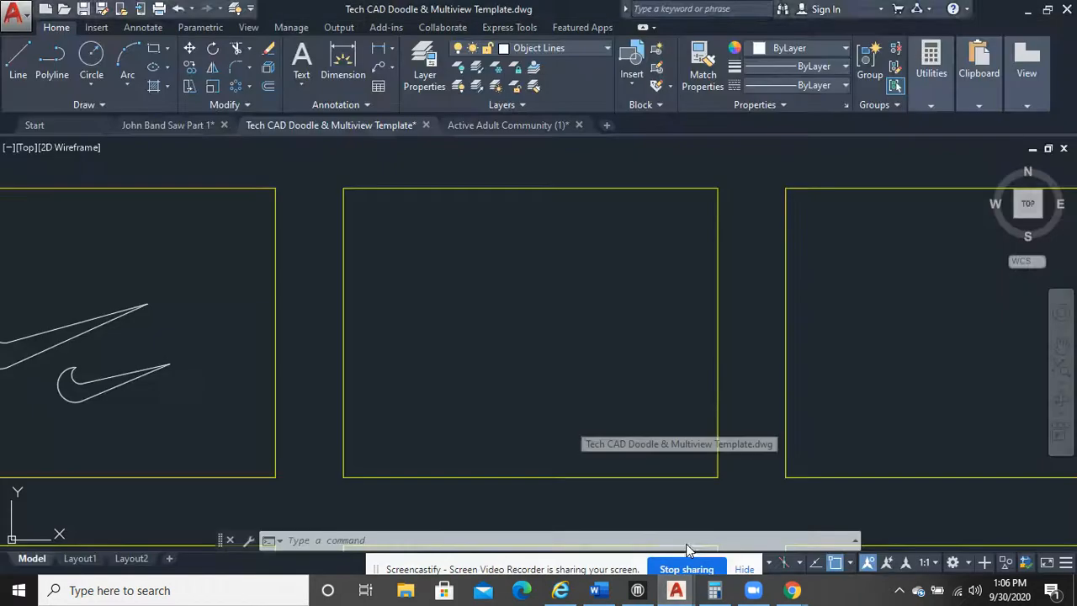
scroll(711, 379, "down", 5)
scroll(717, 353, "down", 2)
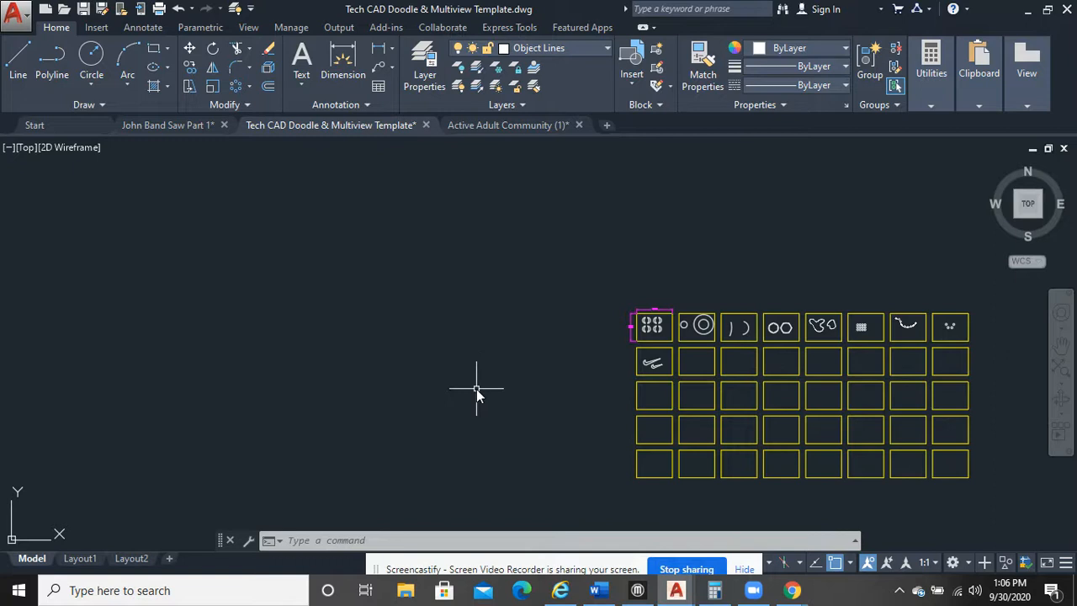
key("ctrl+v")
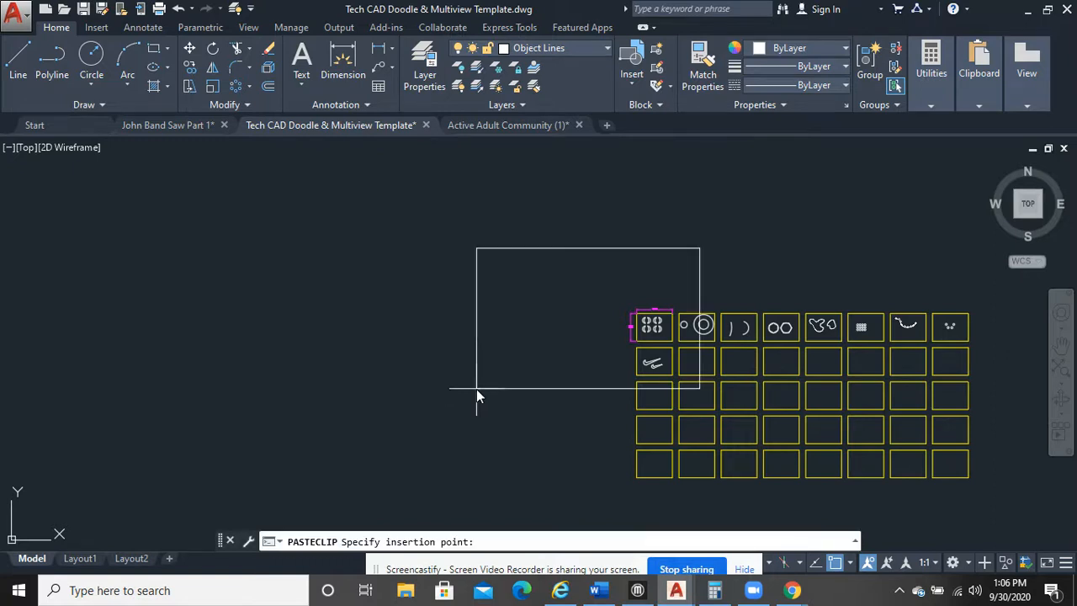
left_click(359, 416)
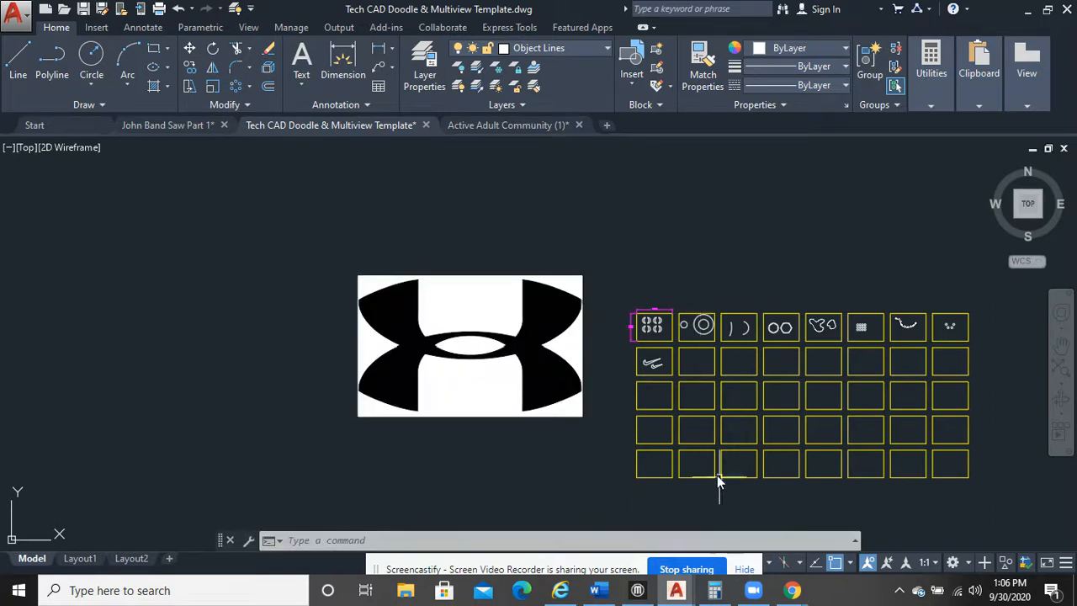
Shrink the pasted logo image from its lower-right corner to about the width of one frame.
left_click(572, 415)
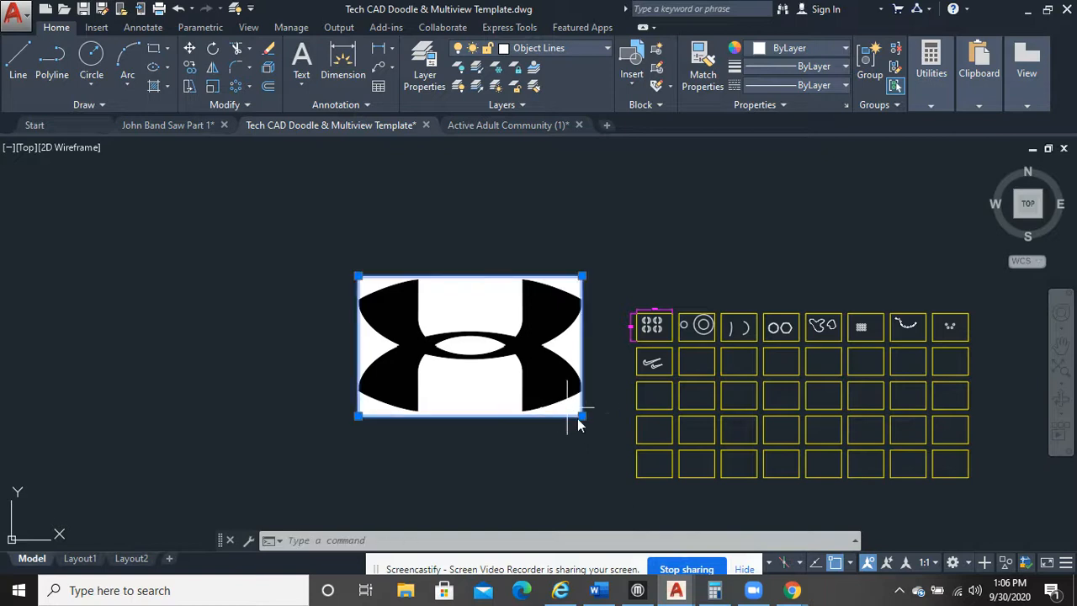
left_click(581, 416)
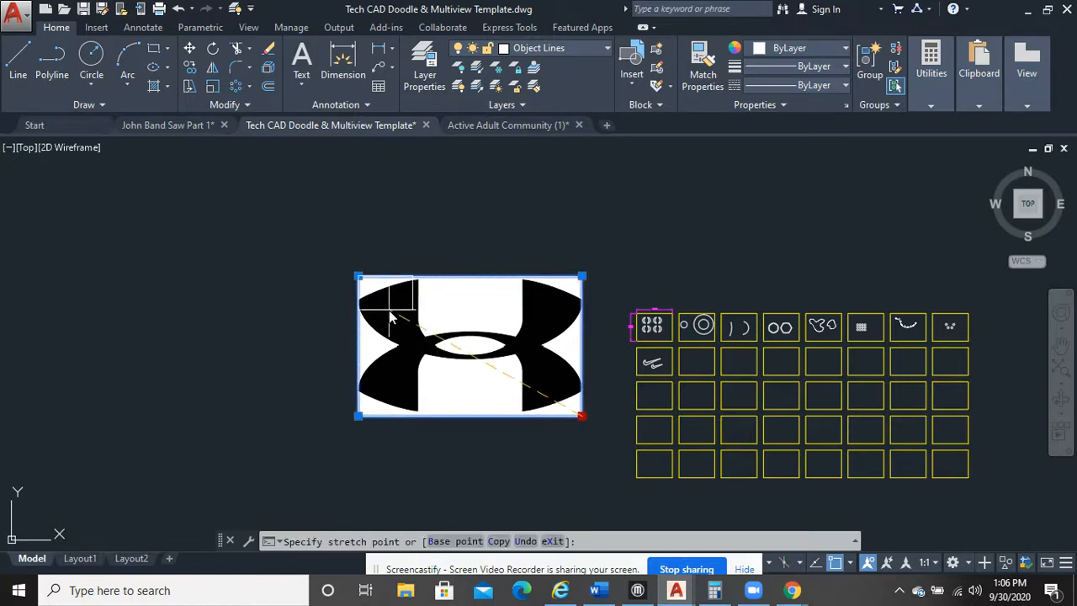
left_click(373, 300)
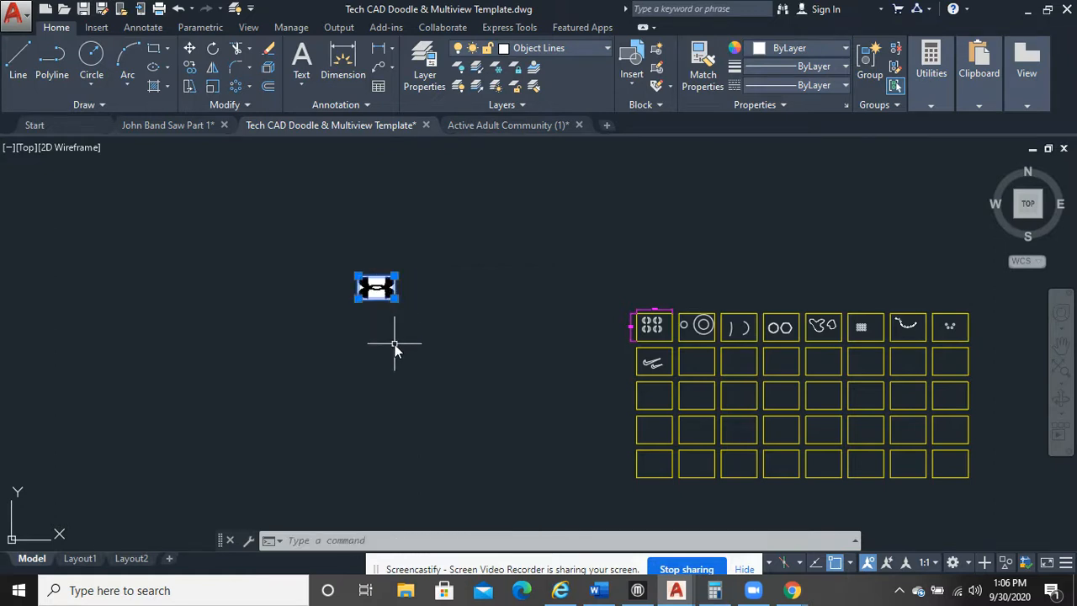
Move the logo image into the third frame of the second row.
left_click(190, 48)
left_click(393, 294)
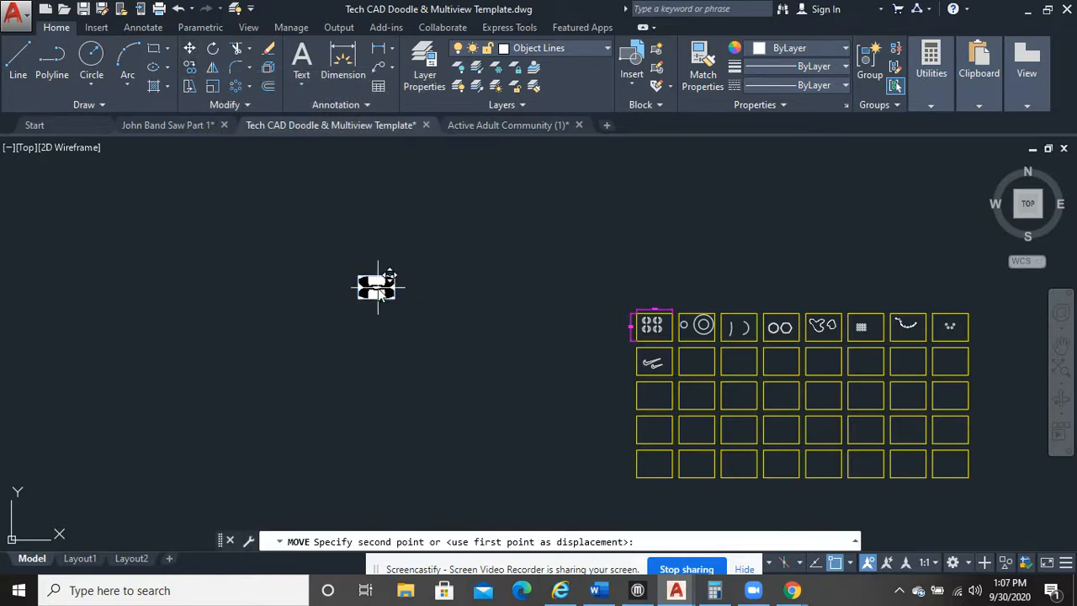
scroll(848, 403, "up", 5)
middle_click_drag(341, 262, 394, 377)
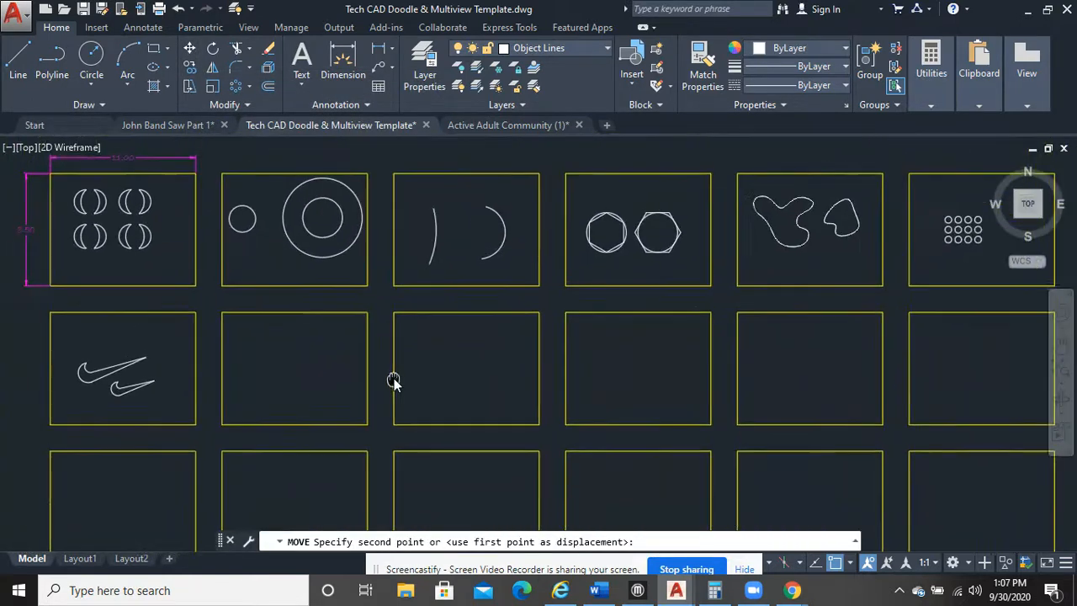
left_click(473, 373)
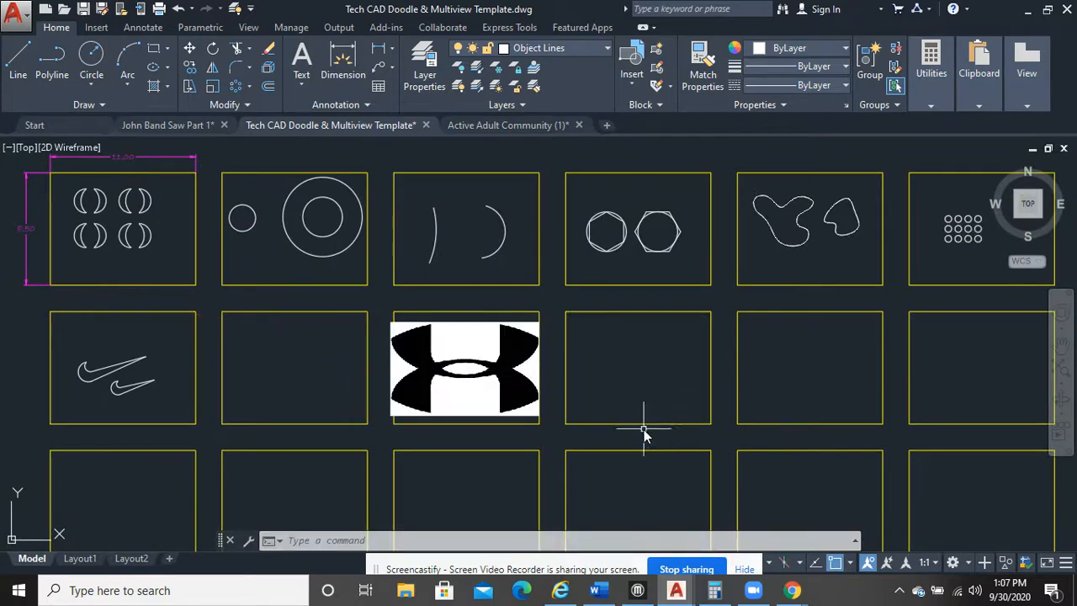
Reduce the logo image further from its lower-right corner so it spans just over half the frame's width, and deselect it.
left_click(515, 415)
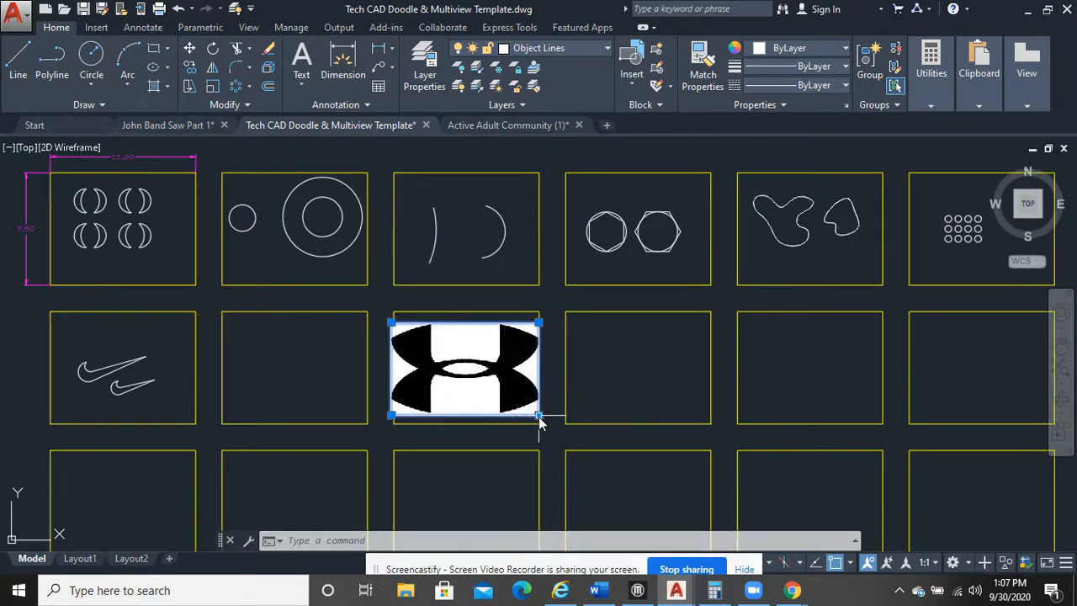
left_click(539, 415)
left_click(440, 379)
key("Escape")
middle_click_drag(479, 400, 575, 420)
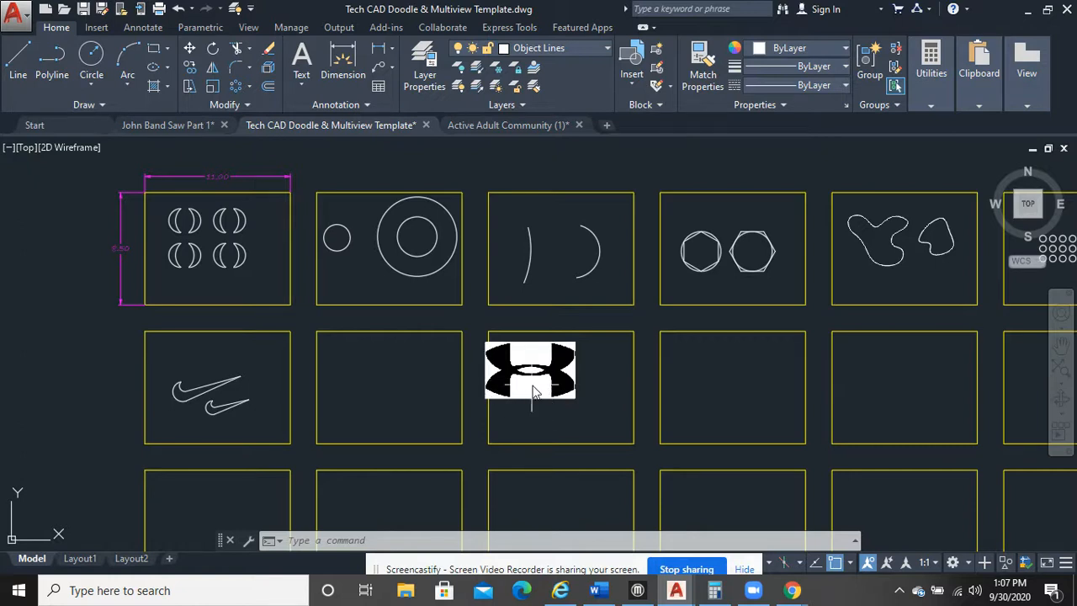
scroll(530, 381, "up", 6)
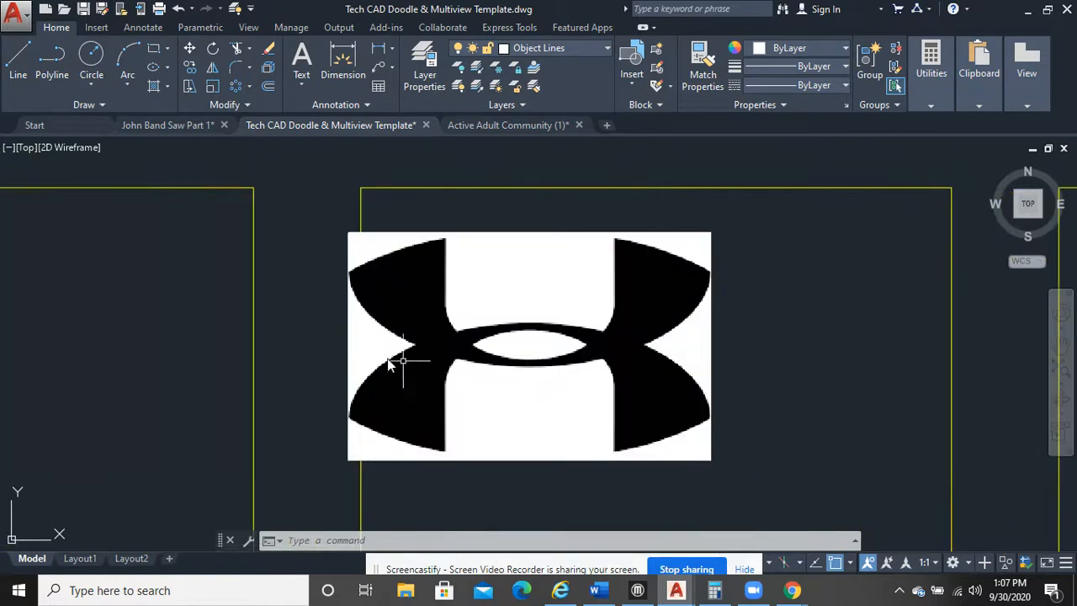
Delete the pasted logo image from the third frame of the second row.
middle_click_drag(410, 364, 693, 336)
mouse_move(787, 338)
middle_mouse_down()
mouse_move(931, 328)
mouse_move(904, 260)
mouse_move(891, 276)
mouse_move(690, 360)
mouse_move(551, 373)
middle_mouse_up()
scroll(888, 280, "down", 1)
middle_click_drag(382, 318, 501, 263)
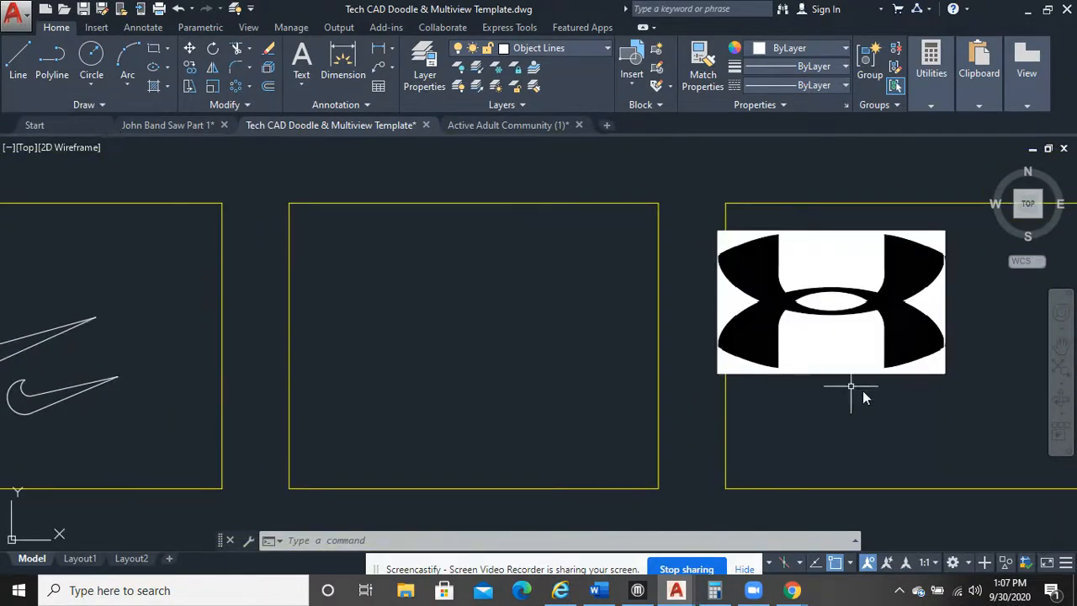
left_click(962, 413)
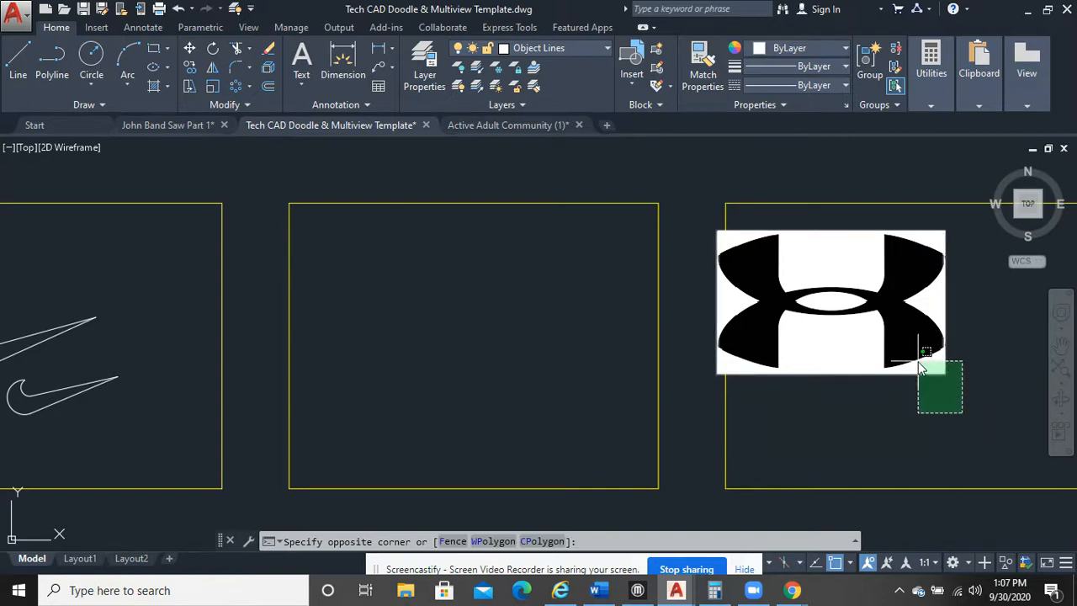
left_click(922, 366)
key("Delete")
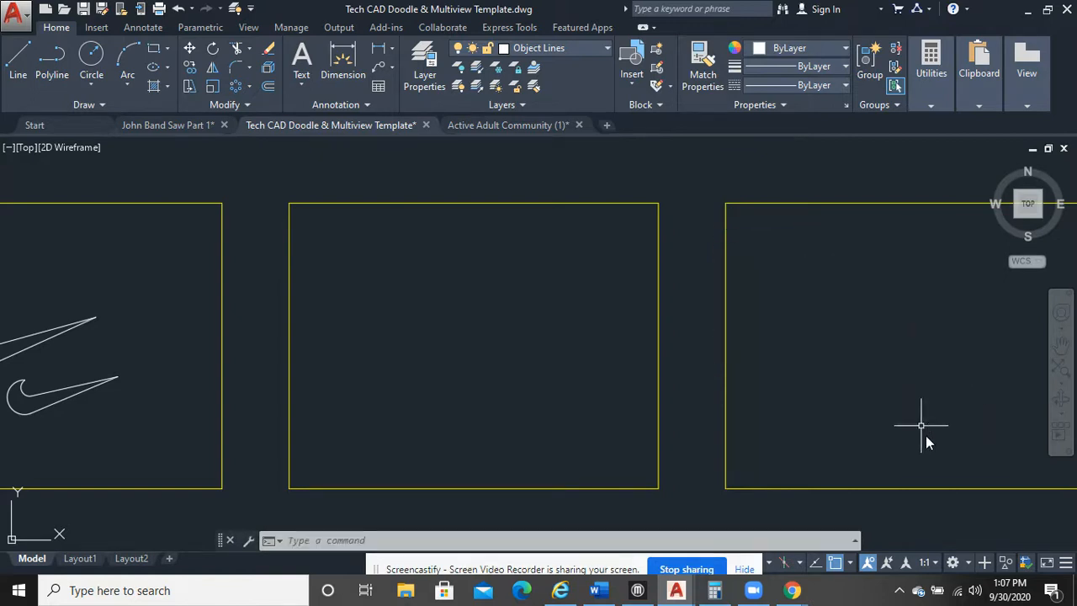
Draw a circle slightly below the centre of the empty frame next to the Nike symbols, about a quarter of the frame's width across.
left_click(92, 58)
left_click(463, 369)
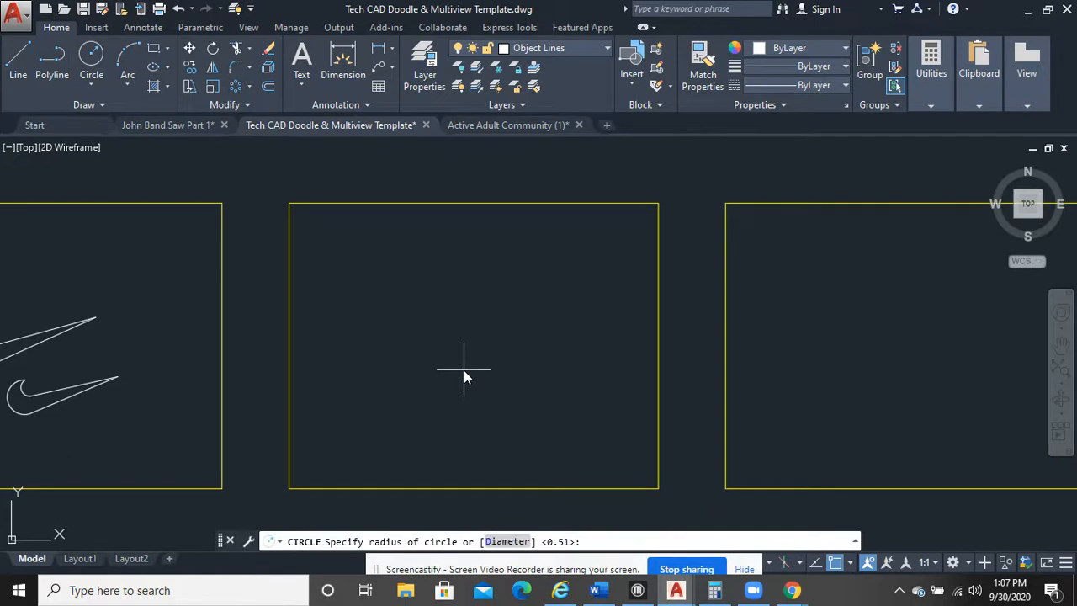
left_click(496, 407)
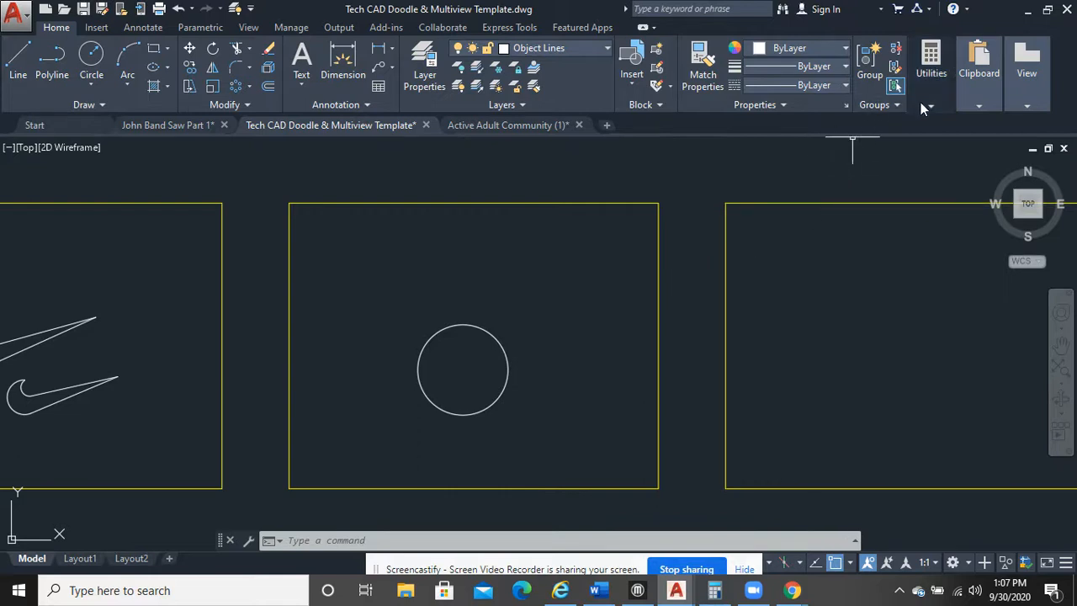
Make Construction the current layer.
left_click(535, 53)
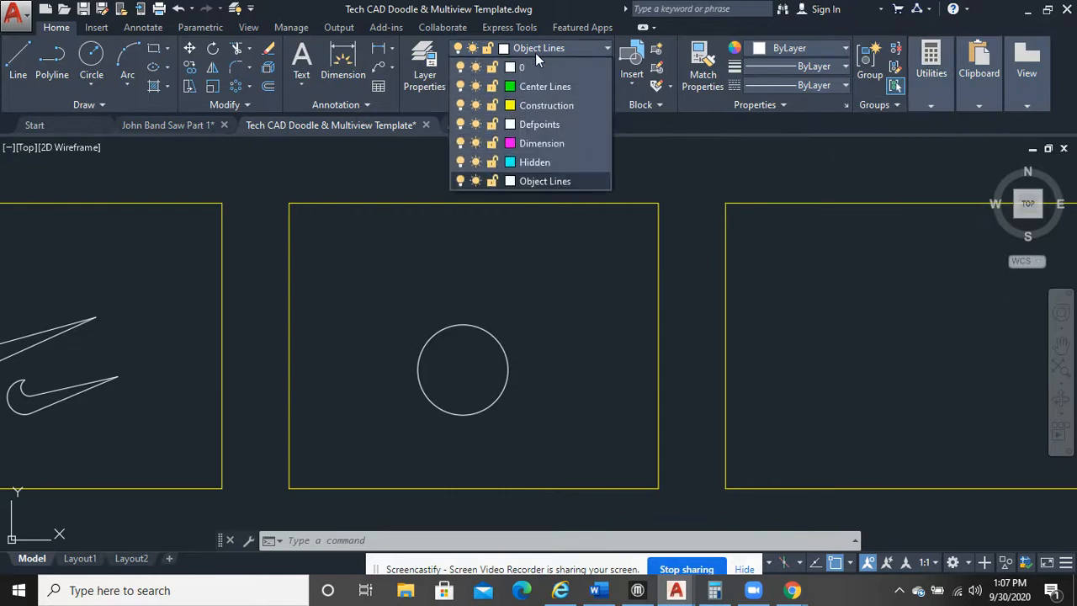
left_click(542, 106)
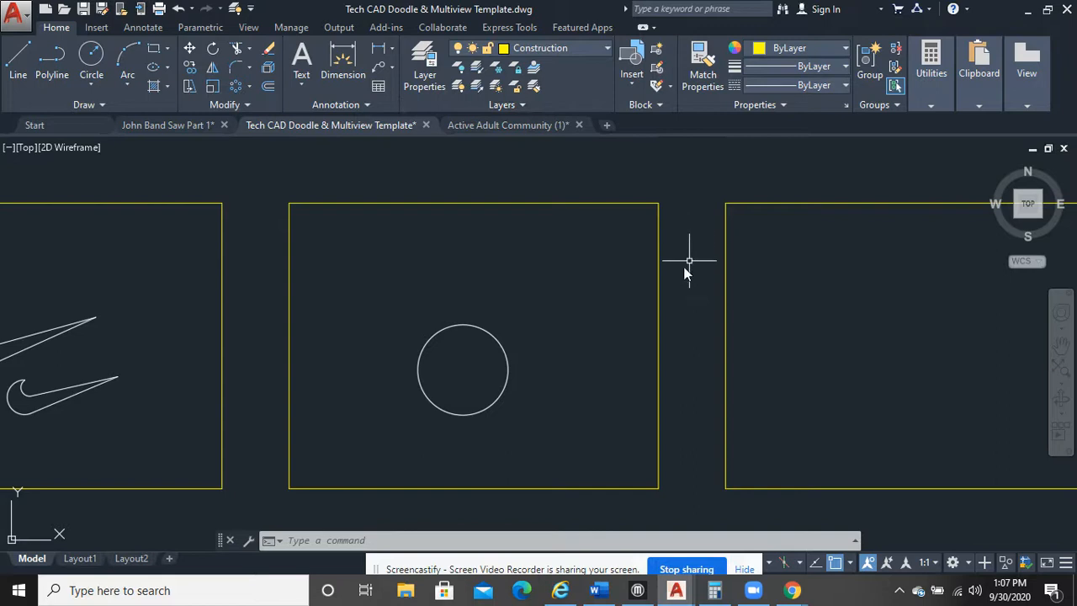
Draw a very short vertical construction line straight up from the circle's top quadrant, less than a tenth of the circle's radius long.
left_click(19, 58)
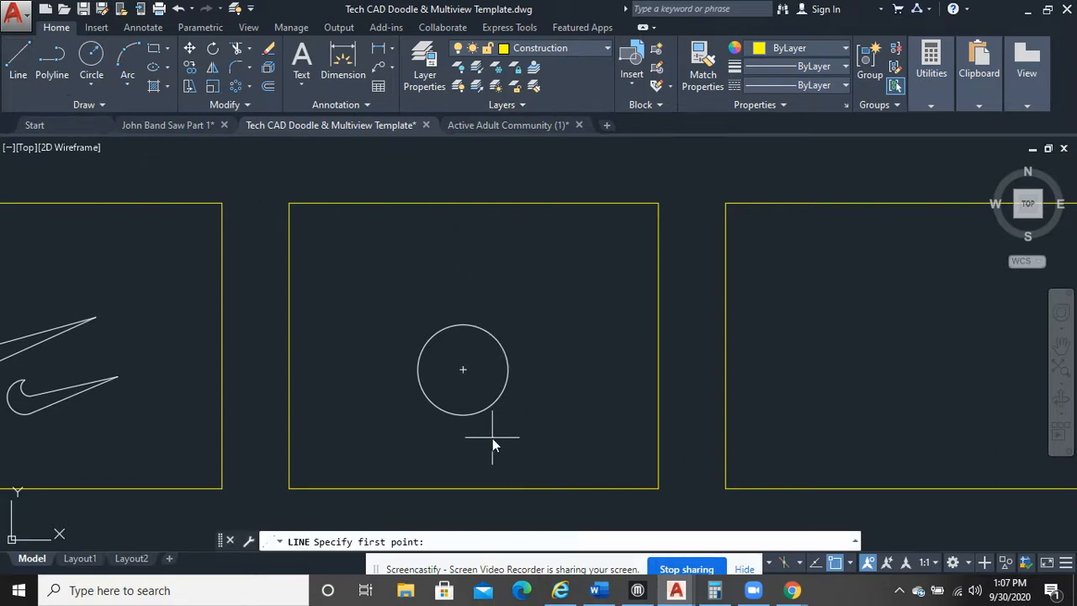
scroll(462, 433, "up", 2)
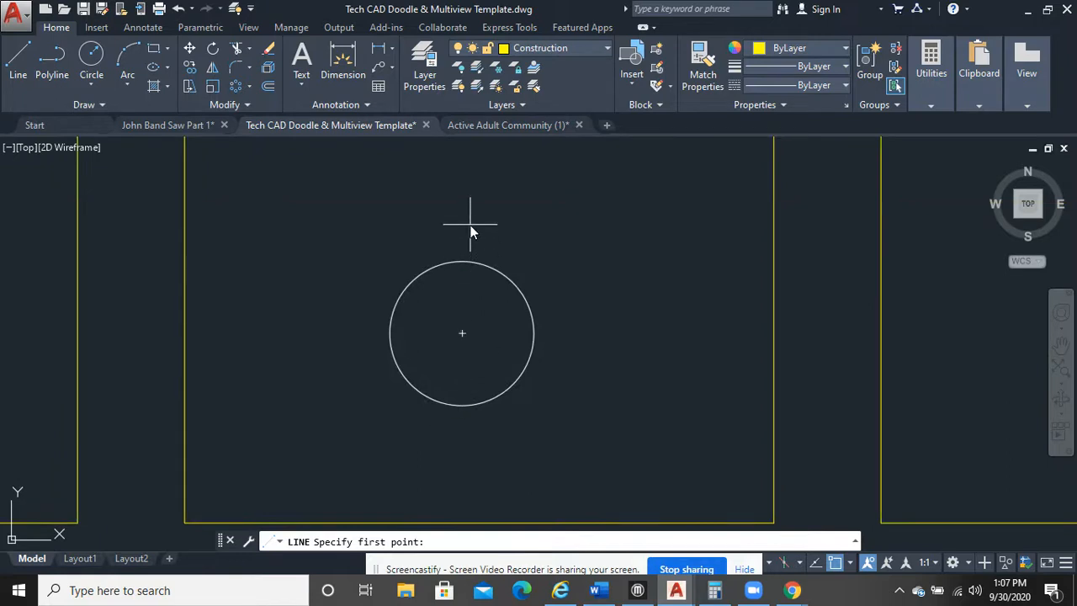
left_click(464, 260)
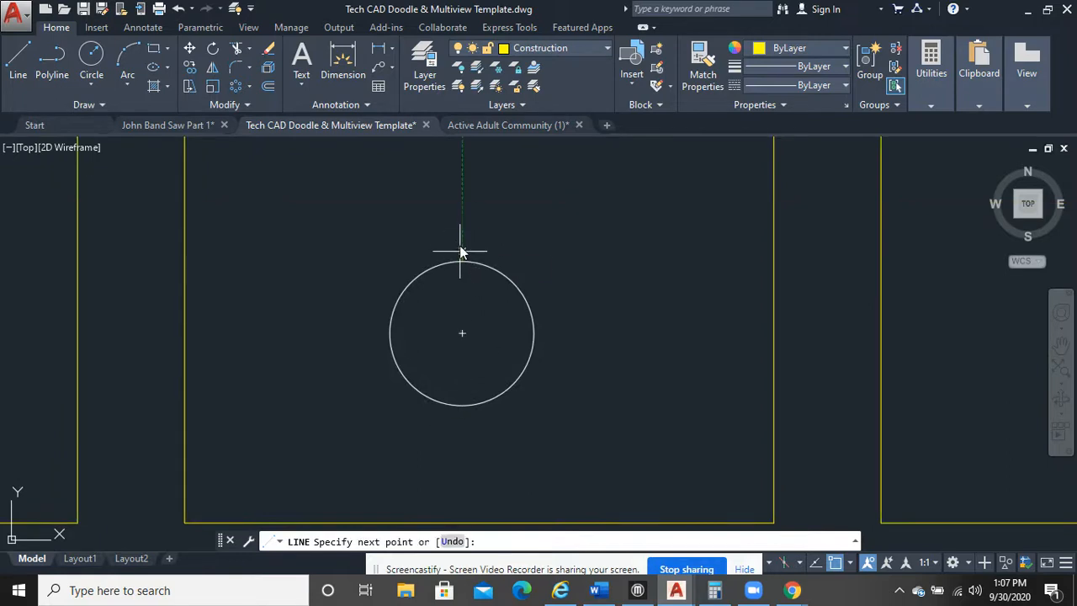
scroll(461, 244, "up", 3)
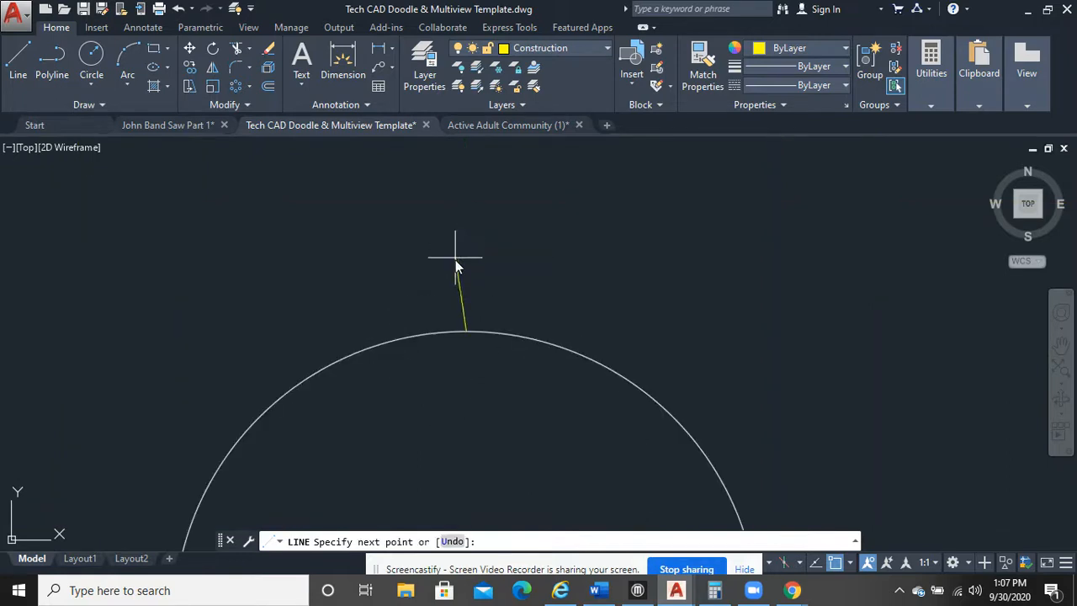
left_click(467, 308)
right_click(558, 264)
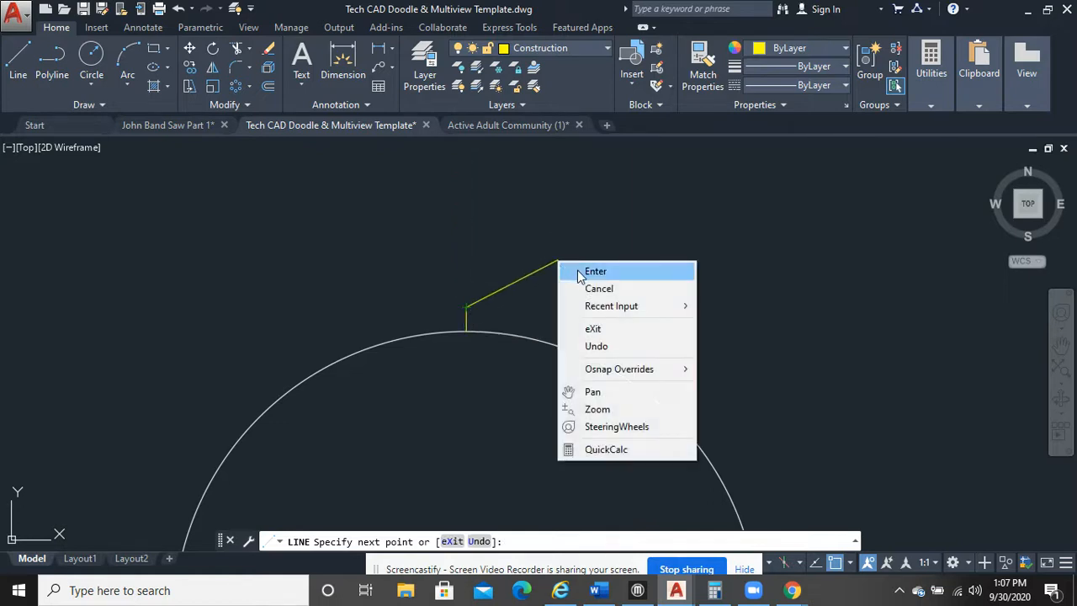
left_click(584, 276)
Draw a horizontal construction line just below the circle, from under its left part to past its right side, slightly longer than the circle's diameter.
scroll(469, 309, "down", 4)
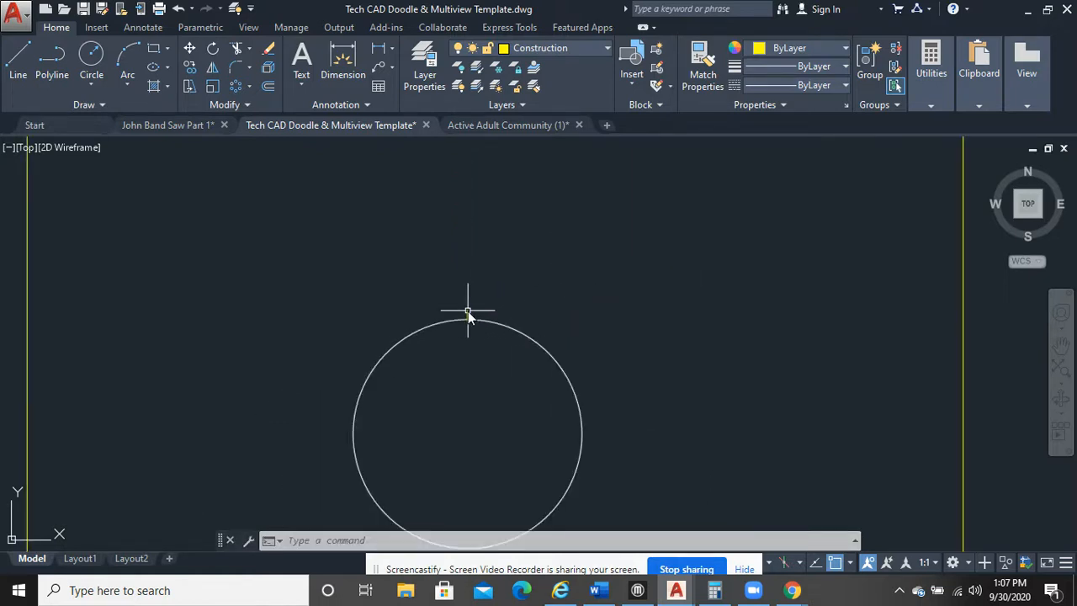
scroll(487, 362, "up", 6)
mouse_move(599, 430)
middle_mouse_down()
mouse_move(522, 360)
mouse_move(484, 294)
middle_mouse_up()
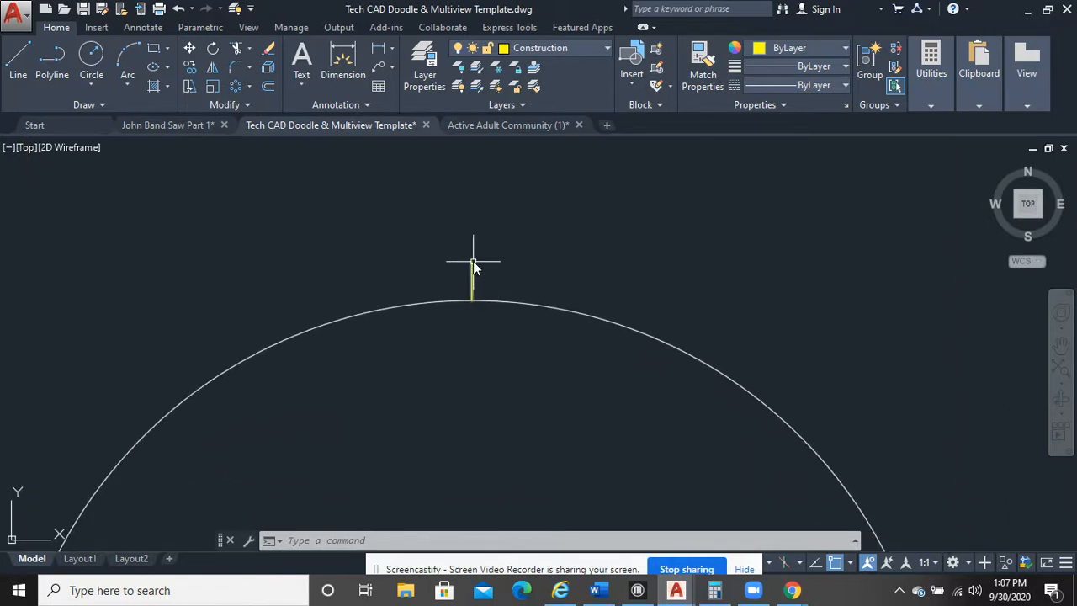
scroll(497, 344, "down", 6)
middle_click_drag(498, 362, 473, 305)
left_click(18, 59)
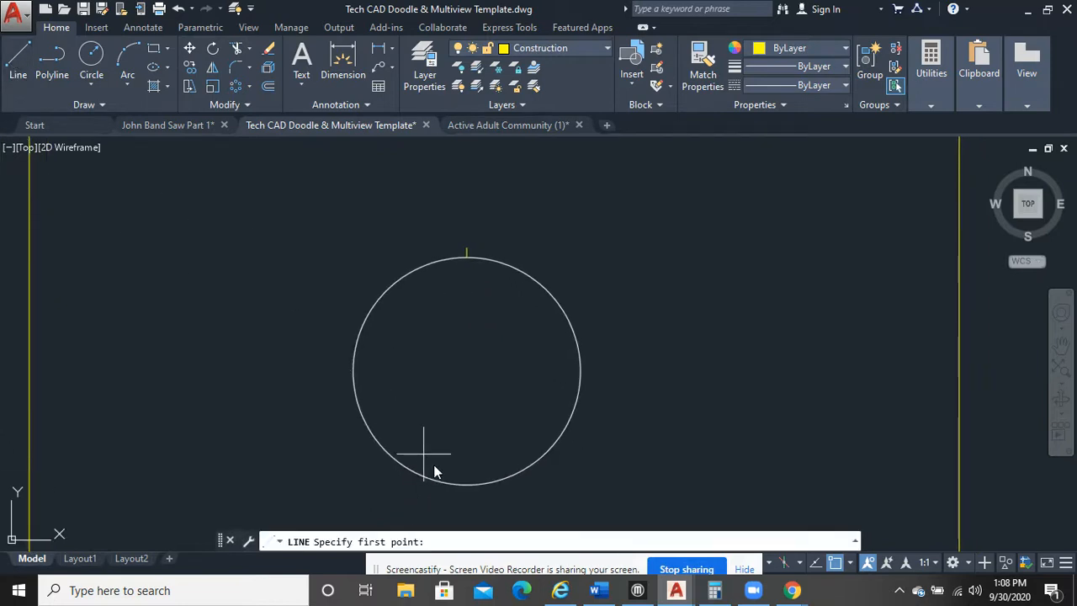
scroll(426, 488, "up", 2)
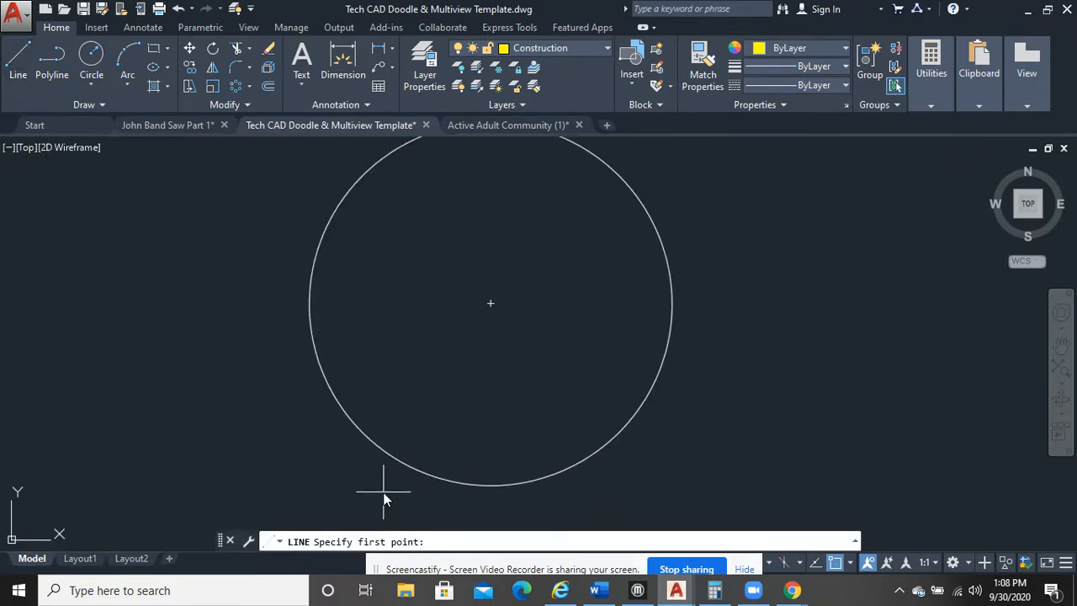
middle_click_drag(426, 316, 412, 360)
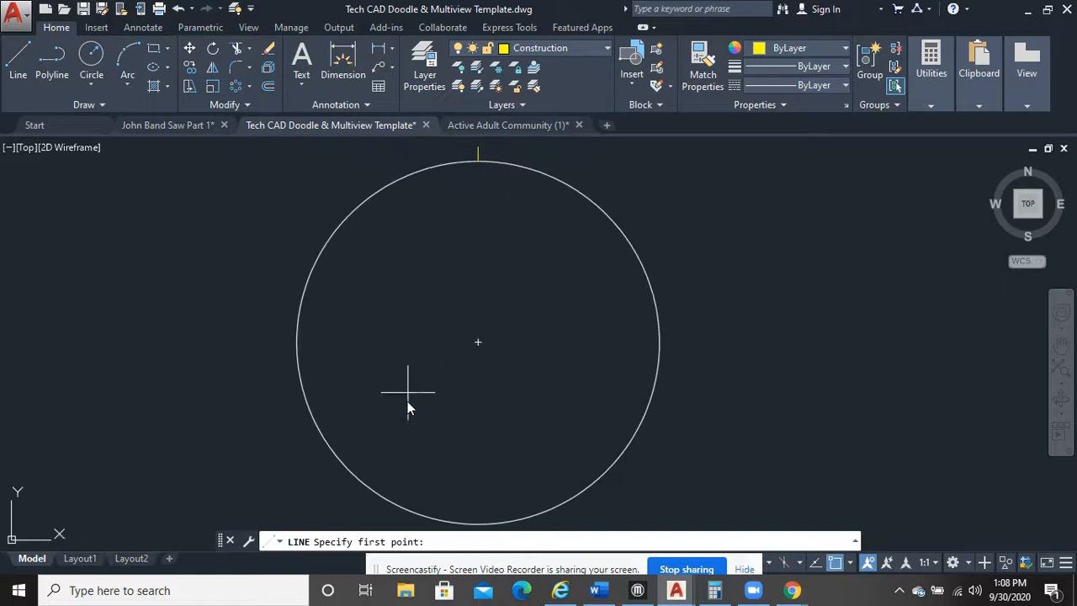
scroll(398, 464, "down", 2)
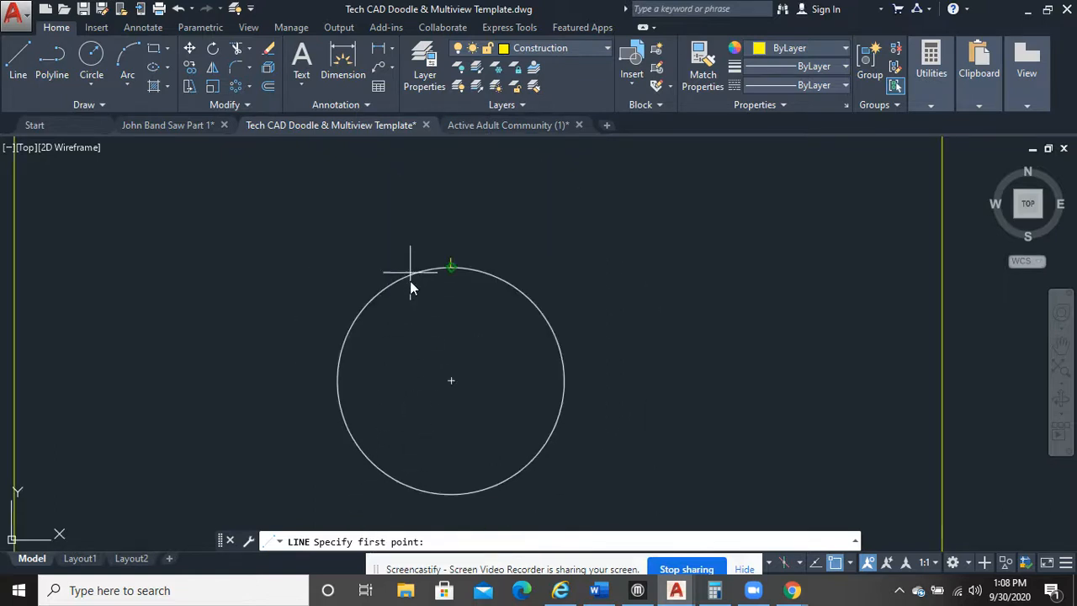
middle_click_drag(372, 469, 326, 395)
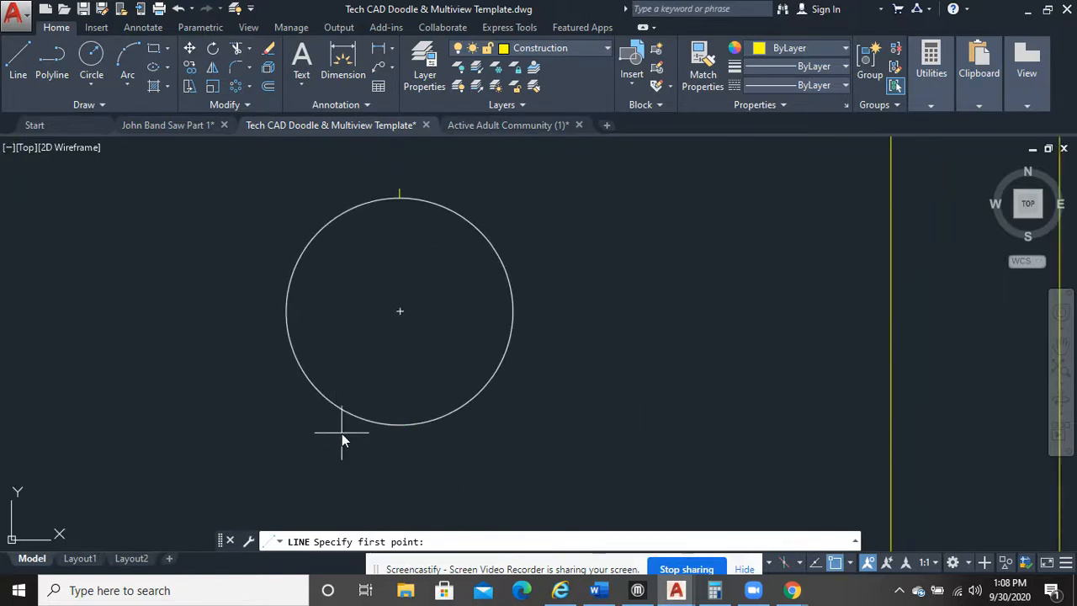
left_click(341, 433)
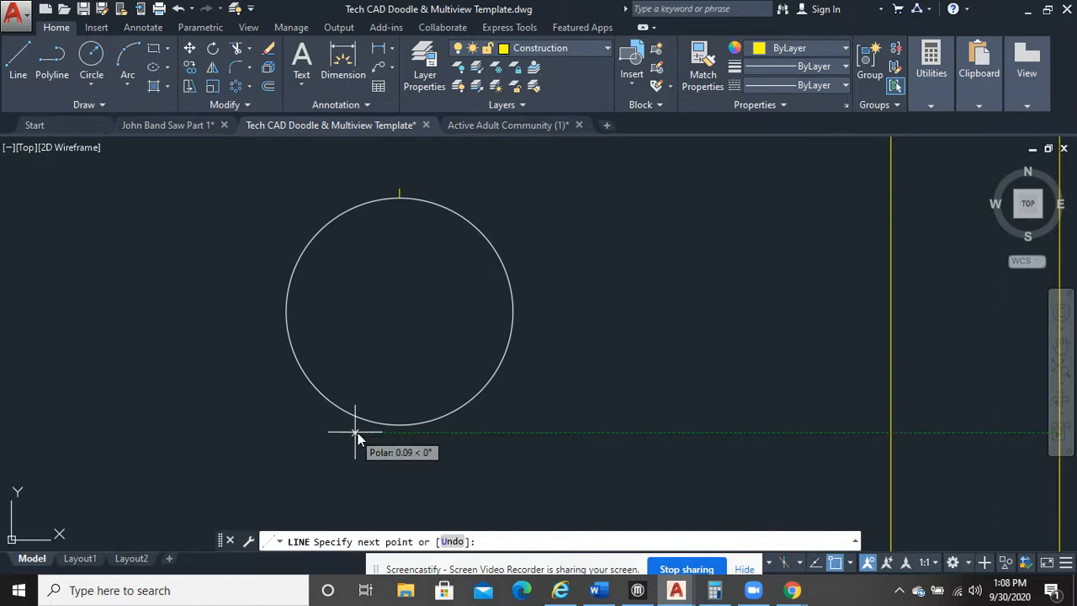
left_click(589, 434)
right_click(541, 329)
left_click(565, 340)
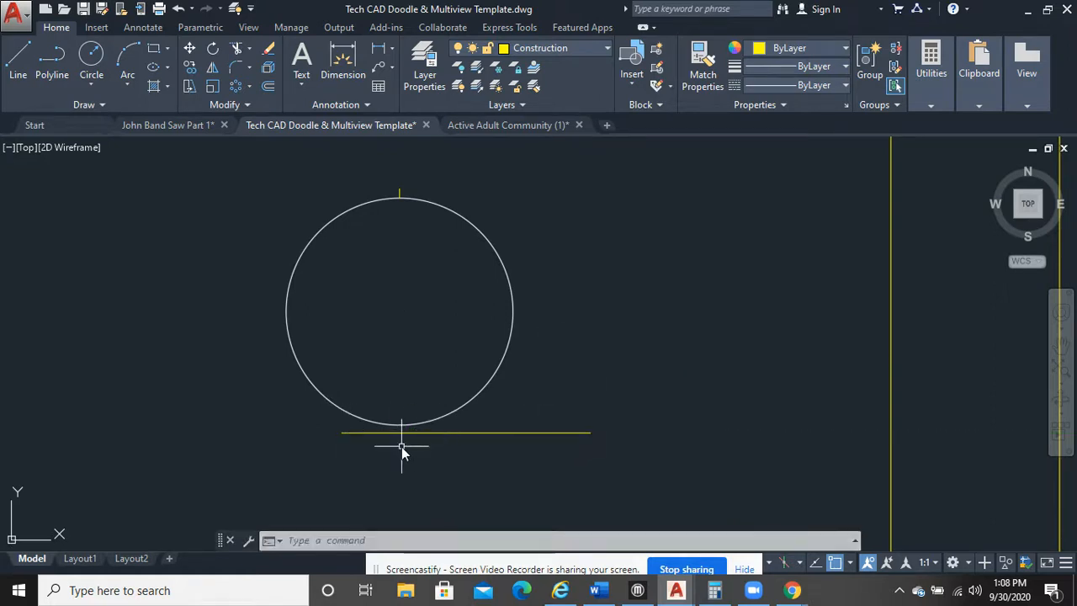
Stretch the left end of the horizontal construction line outward past the circle's left side, and deselect the line.
scroll(401, 447, "up", 2)
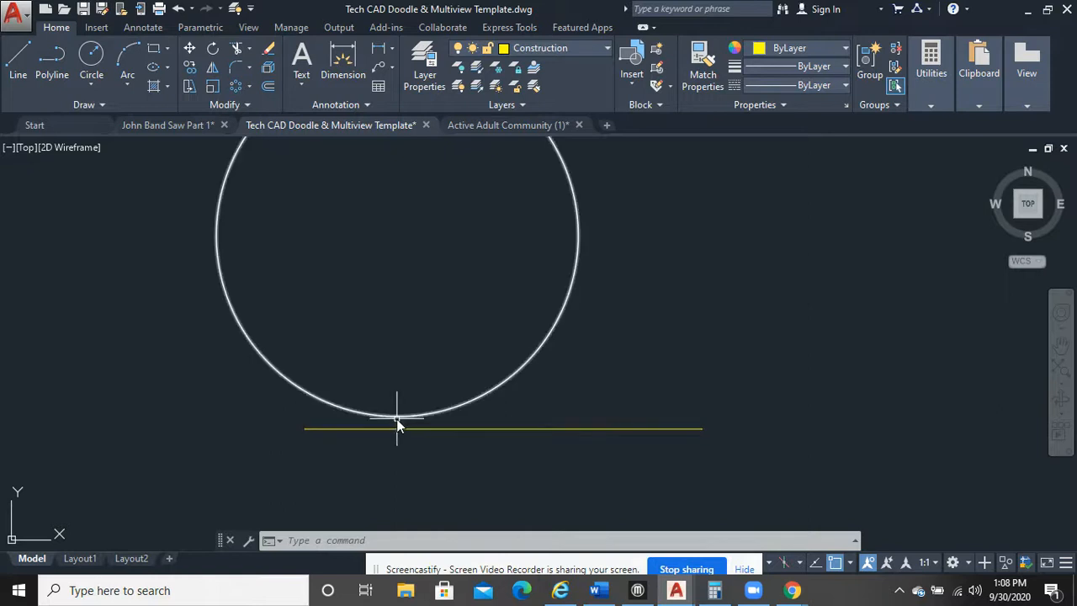
middle_click_drag(454, 244, 462, 463)
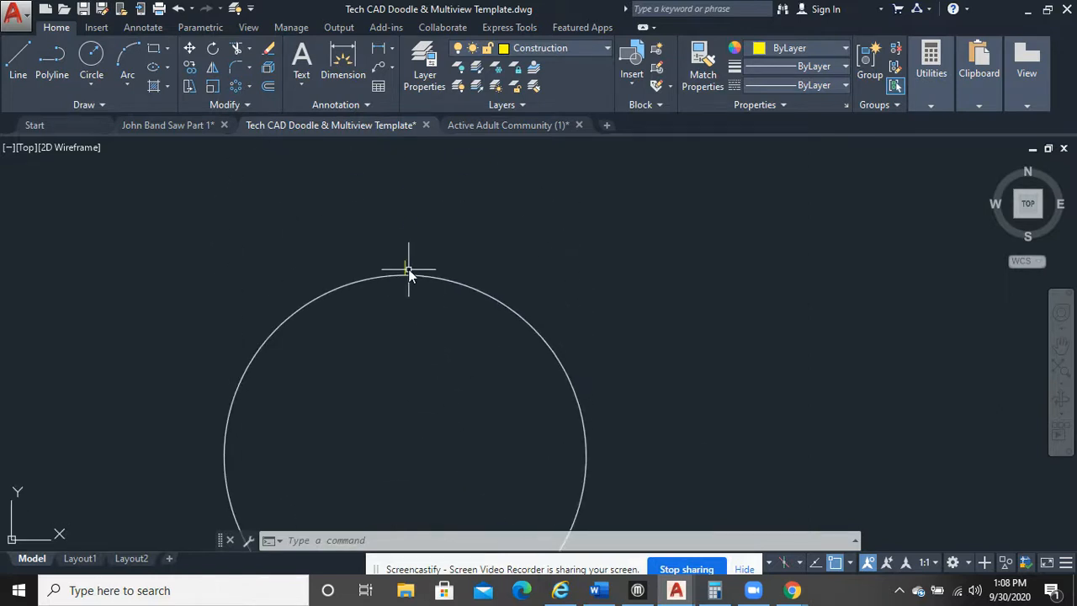
mouse_move(425, 396)
middle_mouse_down()
mouse_move(428, 241)
mouse_move(441, 201)
middle_mouse_up()
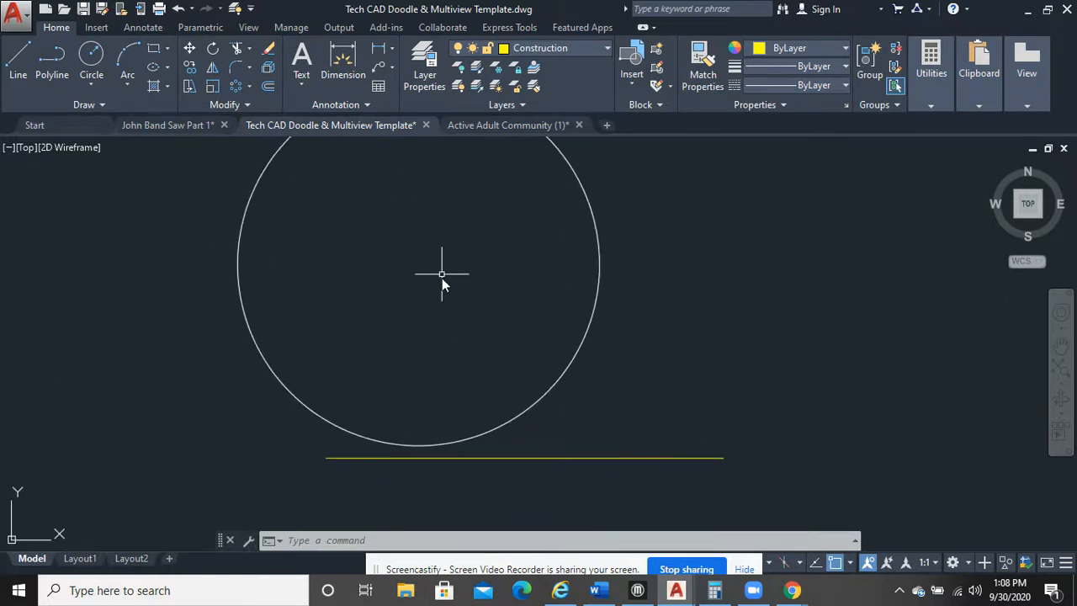
scroll(422, 392, "down", 2)
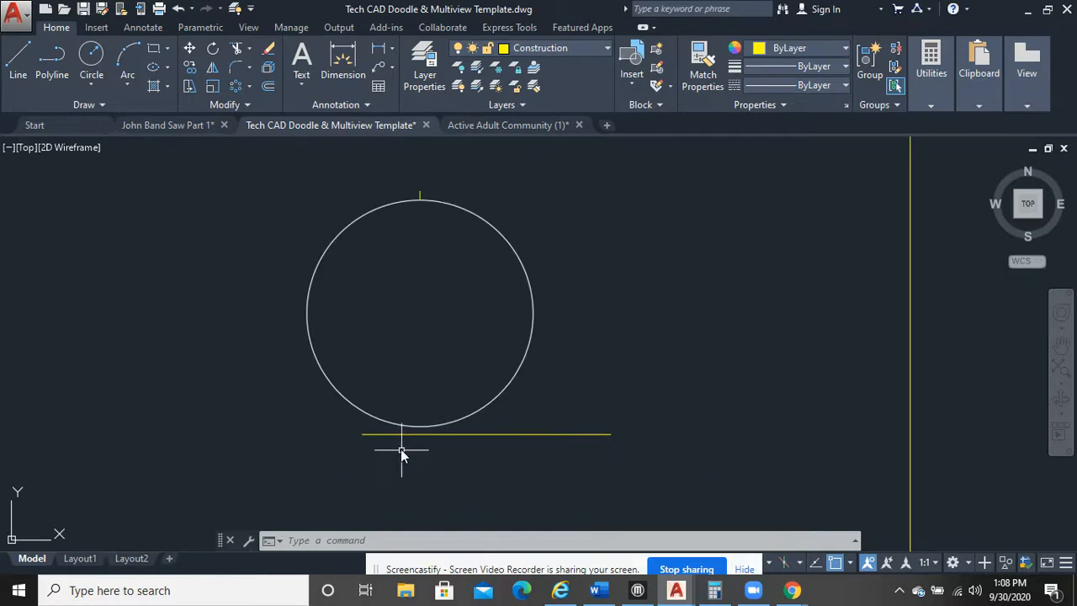
left_click(378, 434)
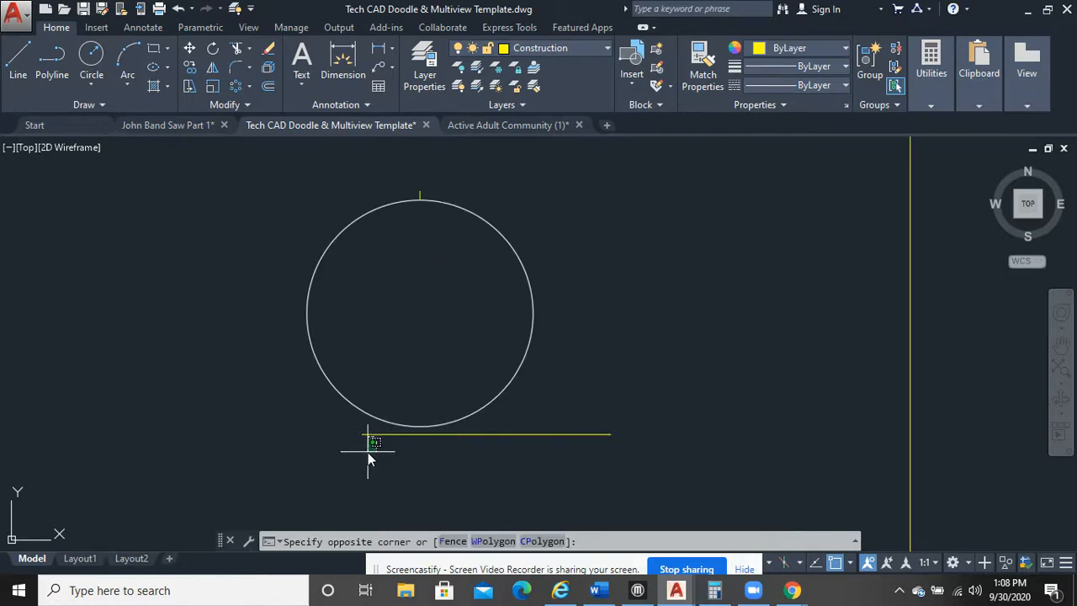
left_click(360, 435)
left_click(361, 434)
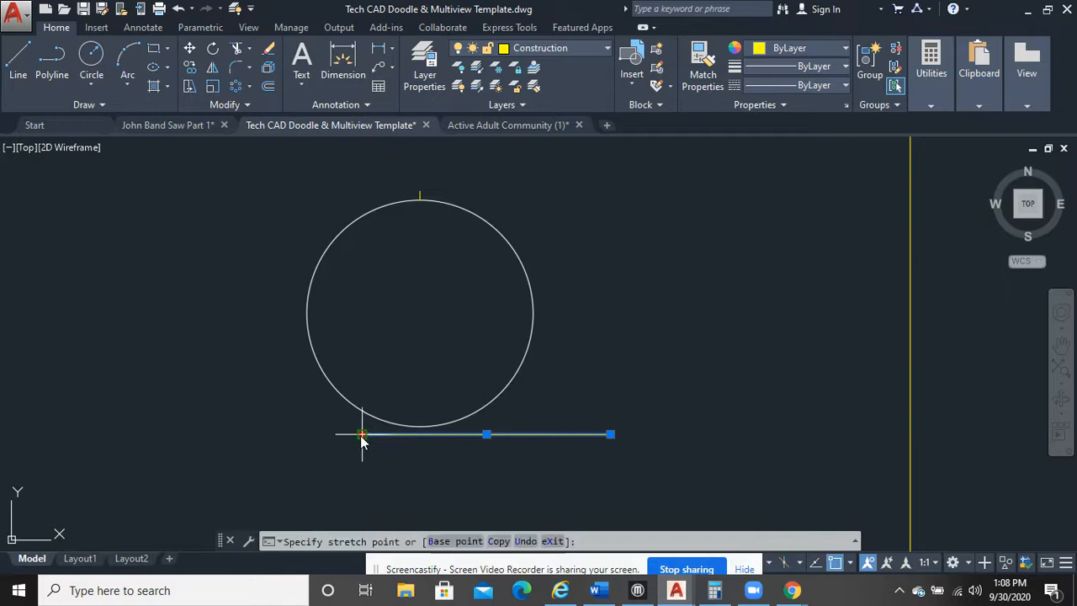
key("Escape")
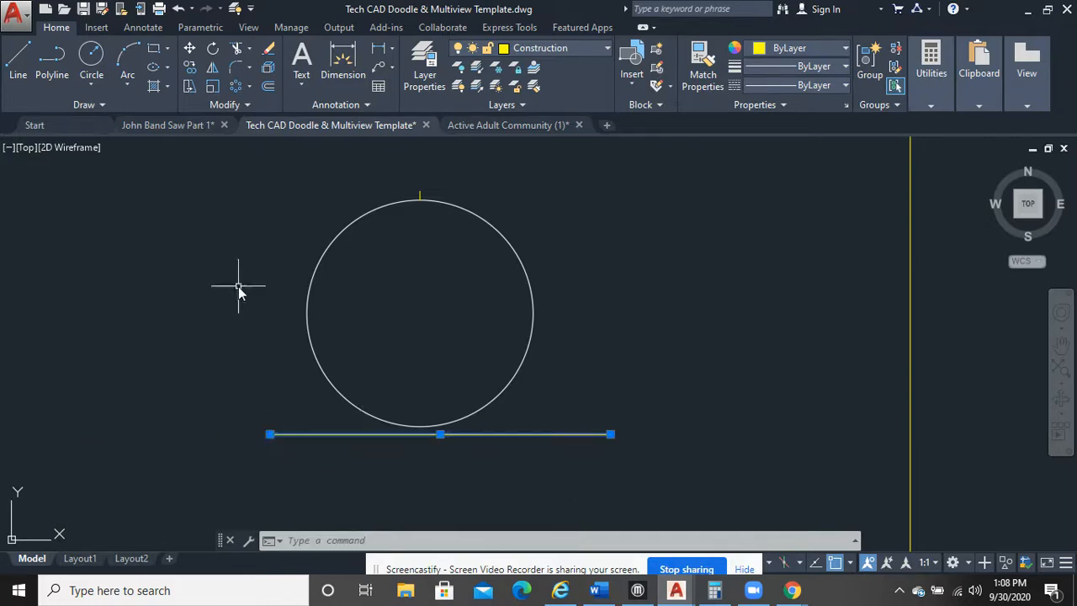
key("Escape")
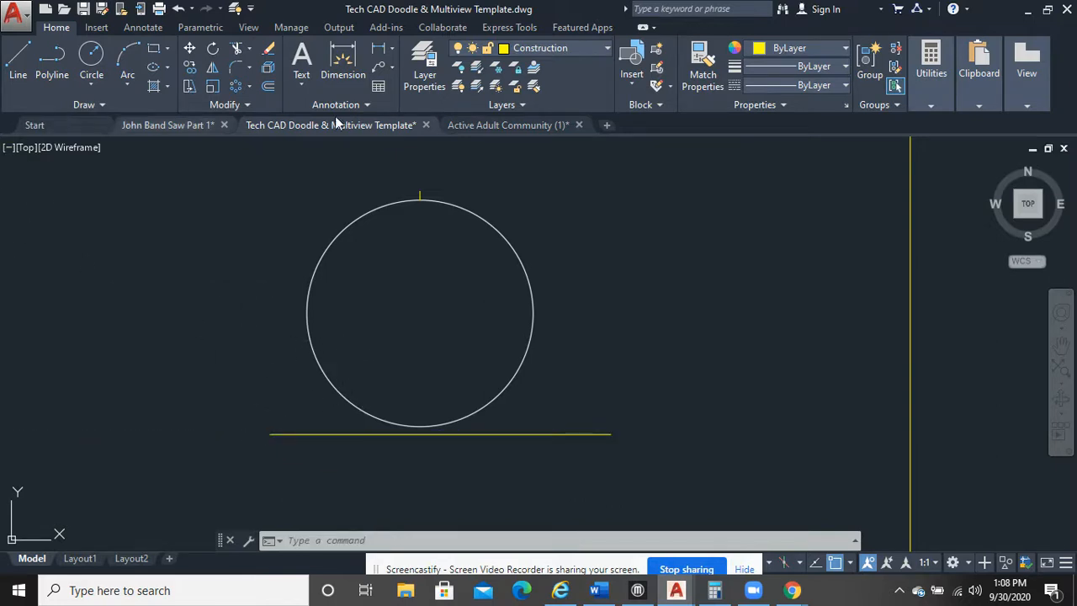
Make Object Lines the current layer and draw a vertical line from the circle's left quadrant down to the horizontal construction line.
left_click(567, 51)
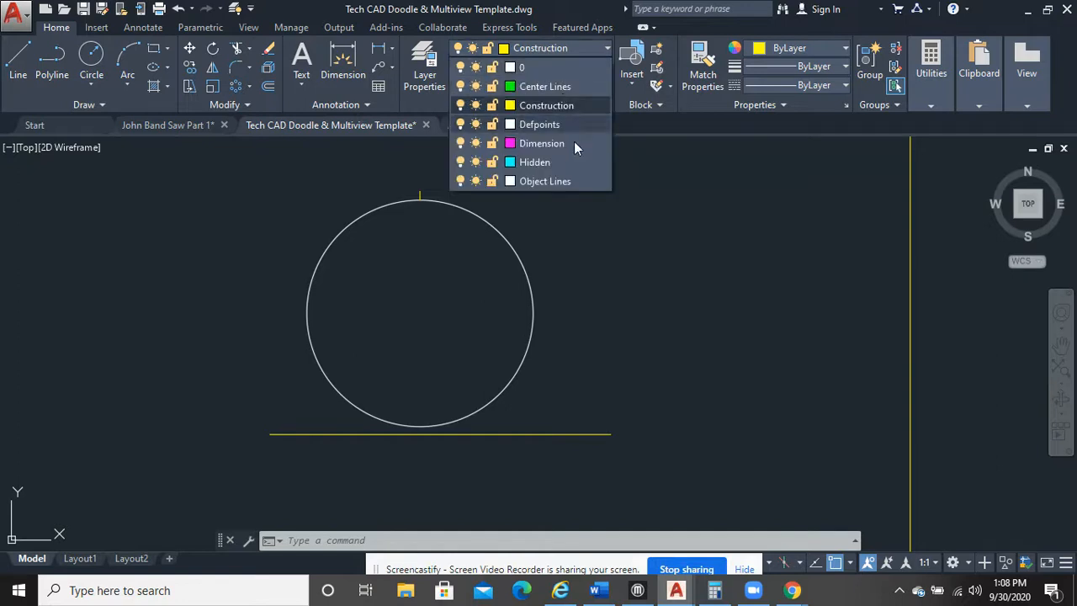
left_click(570, 180)
left_click(18, 58)
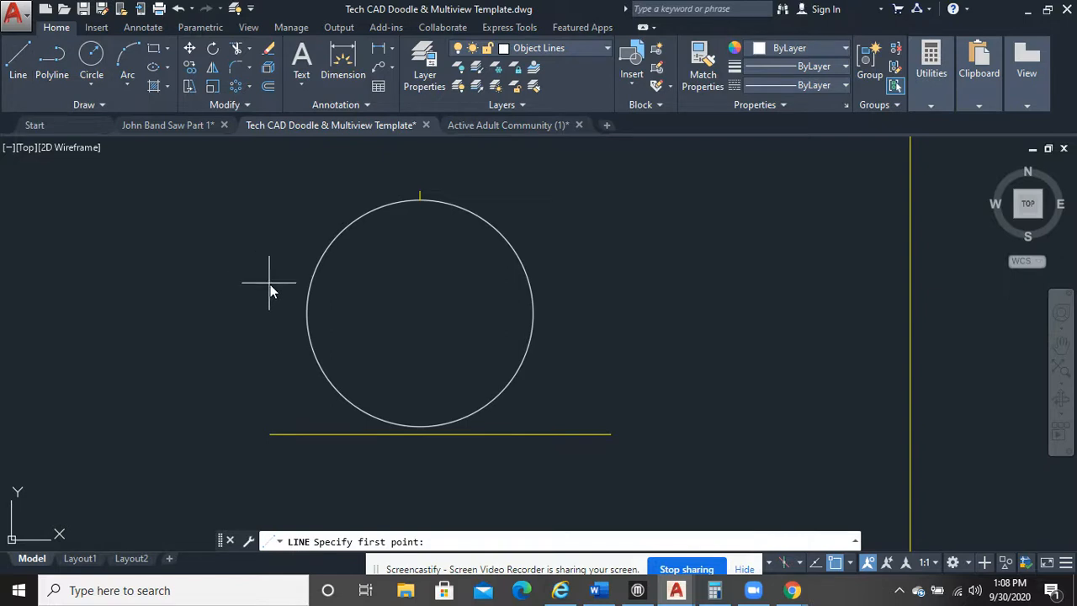
left_click(307, 313)
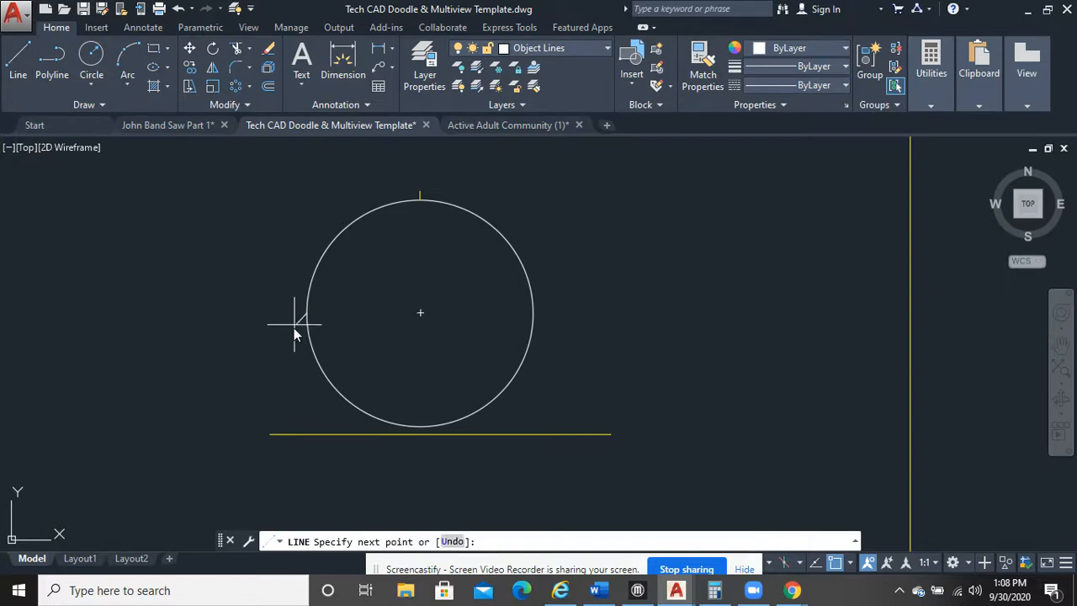
left_click(303, 432)
right_click(226, 271)
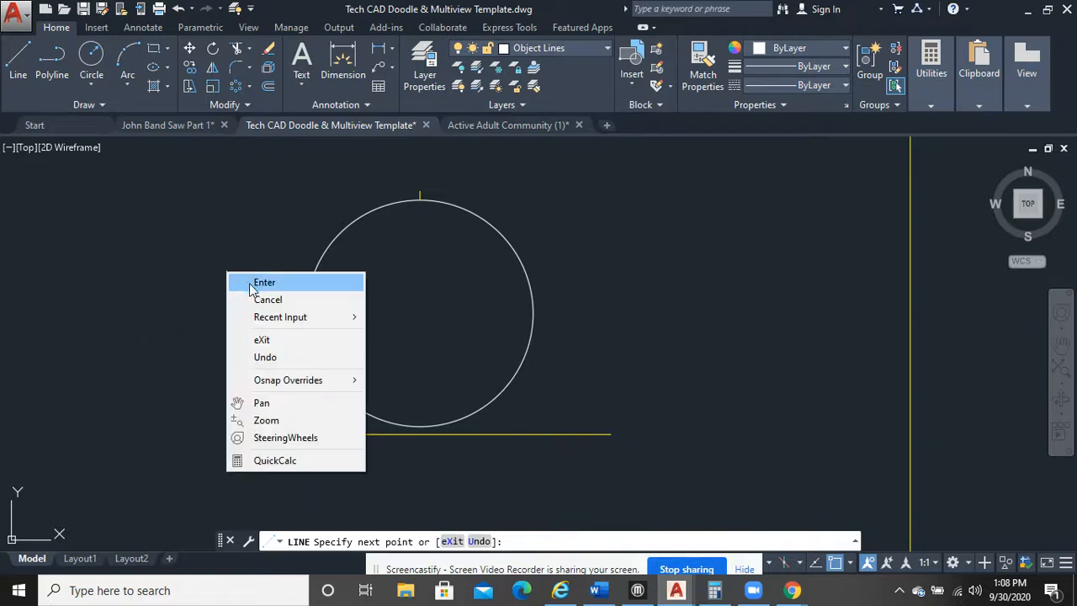
left_click(250, 282)
Draw a matching vertical line from the circle's right quadrant down to the horizontal construction line.
right_click(233, 309)
left_click(355, 25)
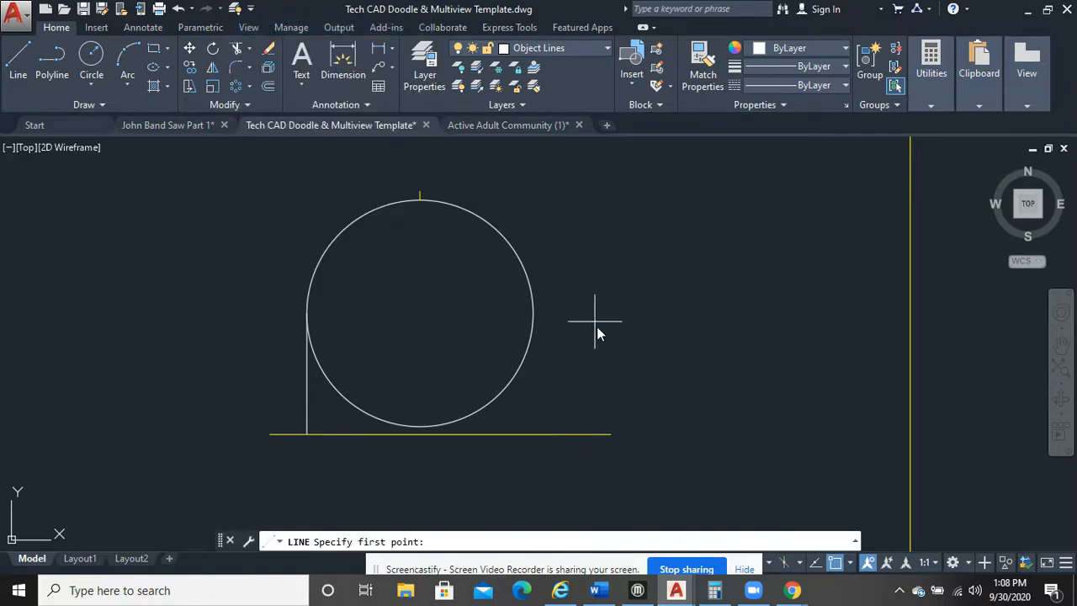
left_click(533, 313)
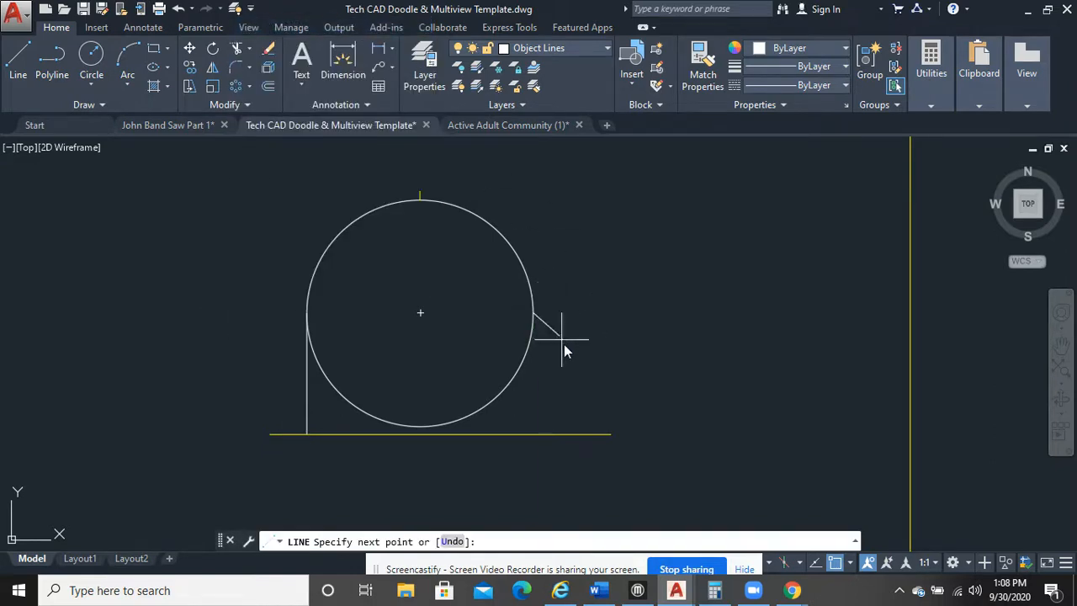
left_click(533, 435)
right_click(643, 316)
left_click(669, 322)
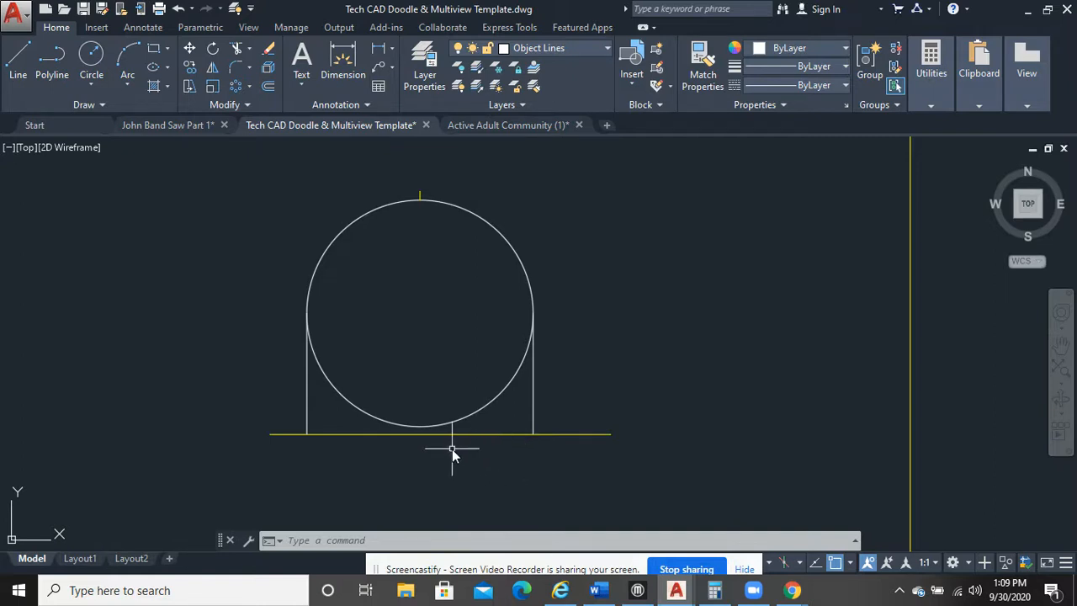
Draw a three-point arc from the left vertical line's lower end, sweeping outward and up to the left, slightly wider than the circle's diameter.
left_click(127, 57)
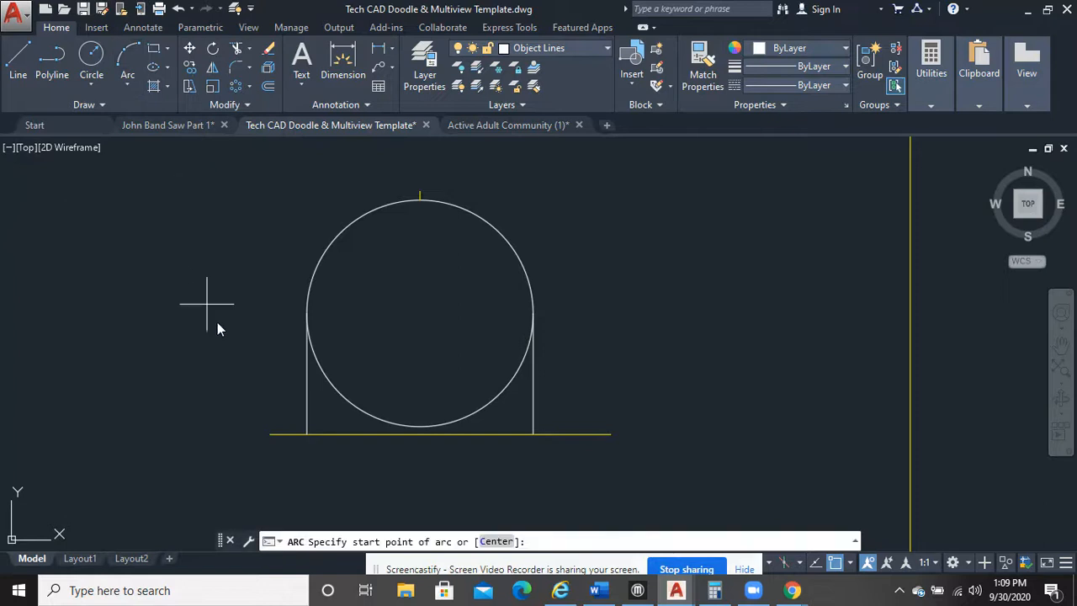
left_click(307, 434)
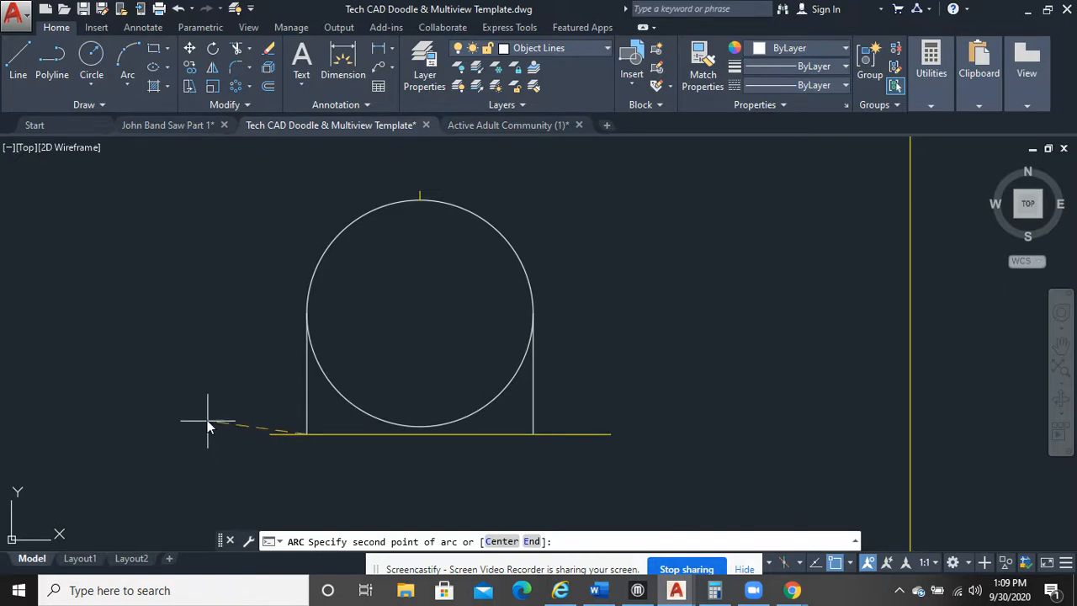
left_click(152, 409)
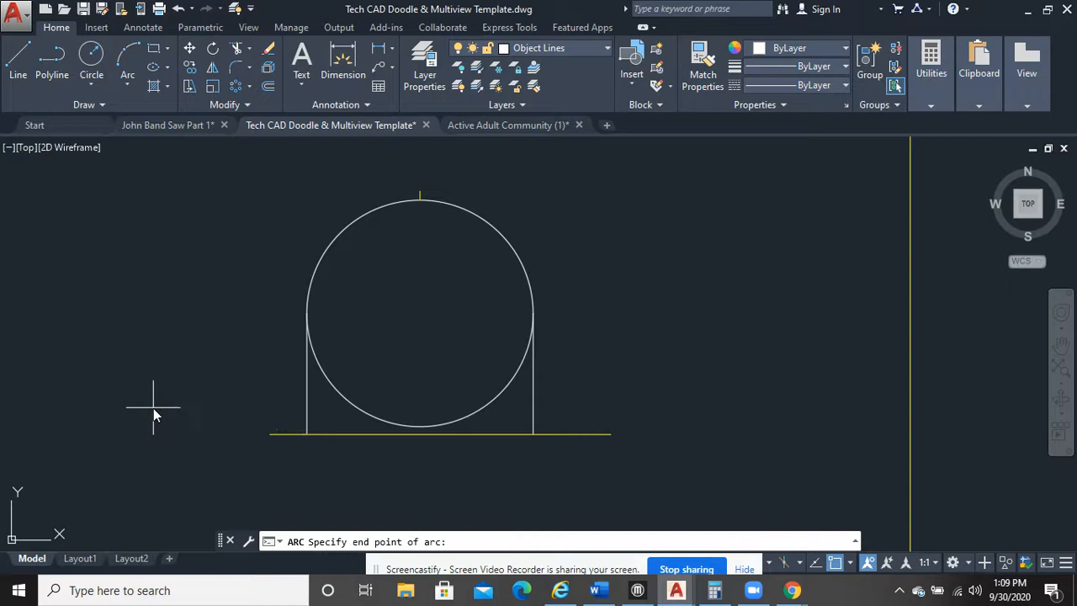
left_click(46, 350)
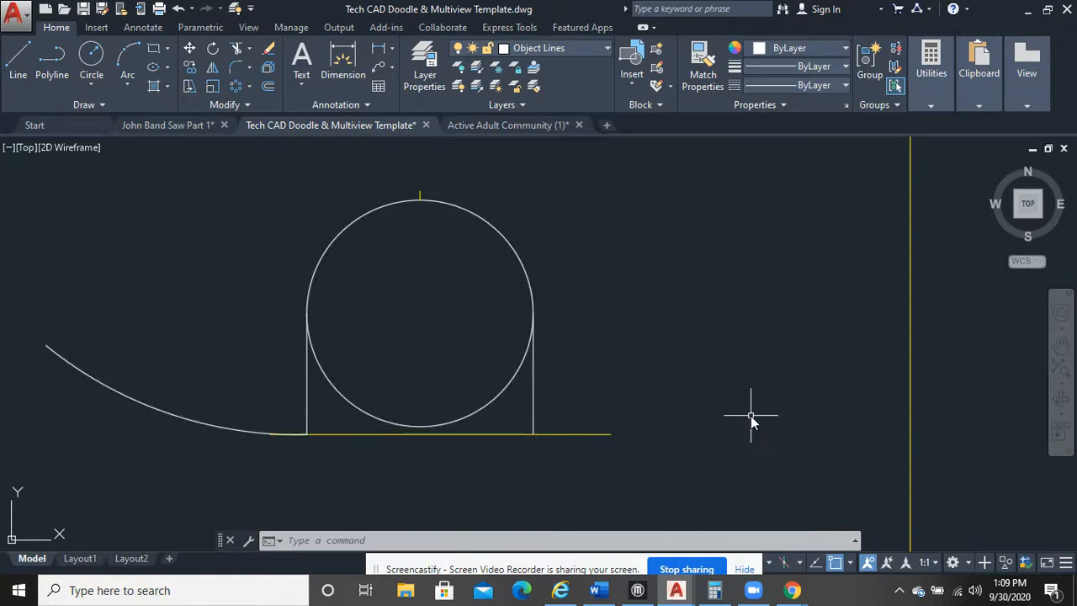
Try to draw a matching three-point arc freehand from the right vertical line's lower end, and erase it.
left_click(127, 61)
left_click(533, 435)
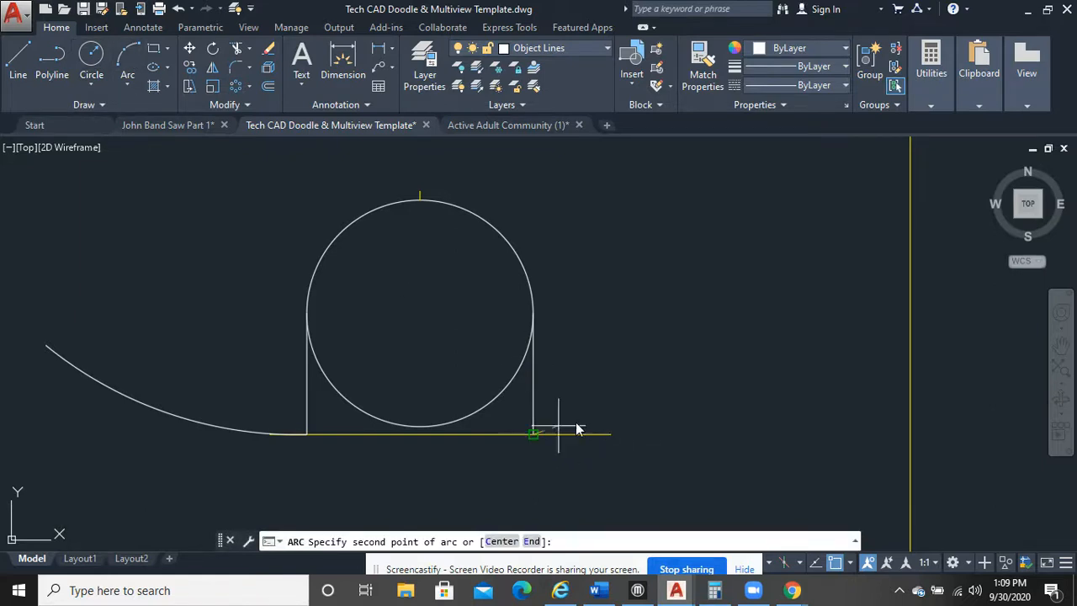
left_click(706, 411)
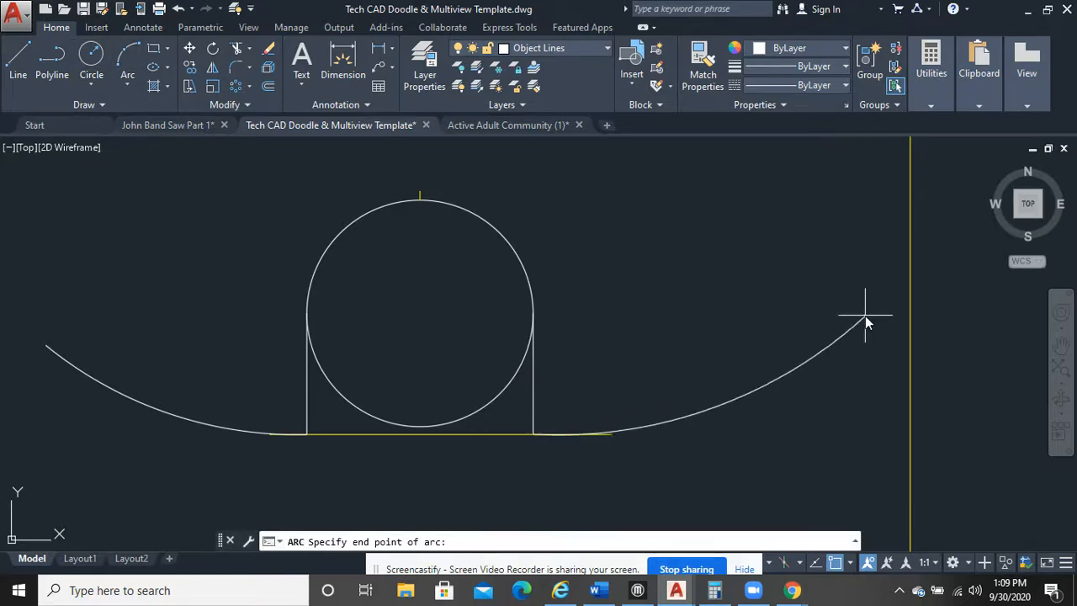
left_click(817, 329)
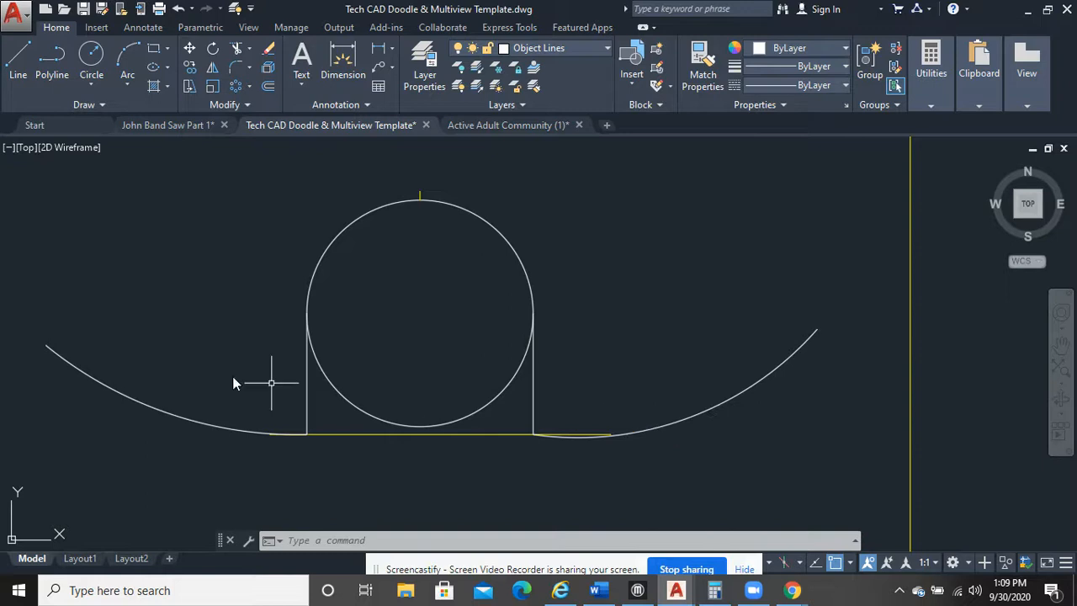
left_click(734, 385)
left_click(722, 393)
type("e")
key("Return")
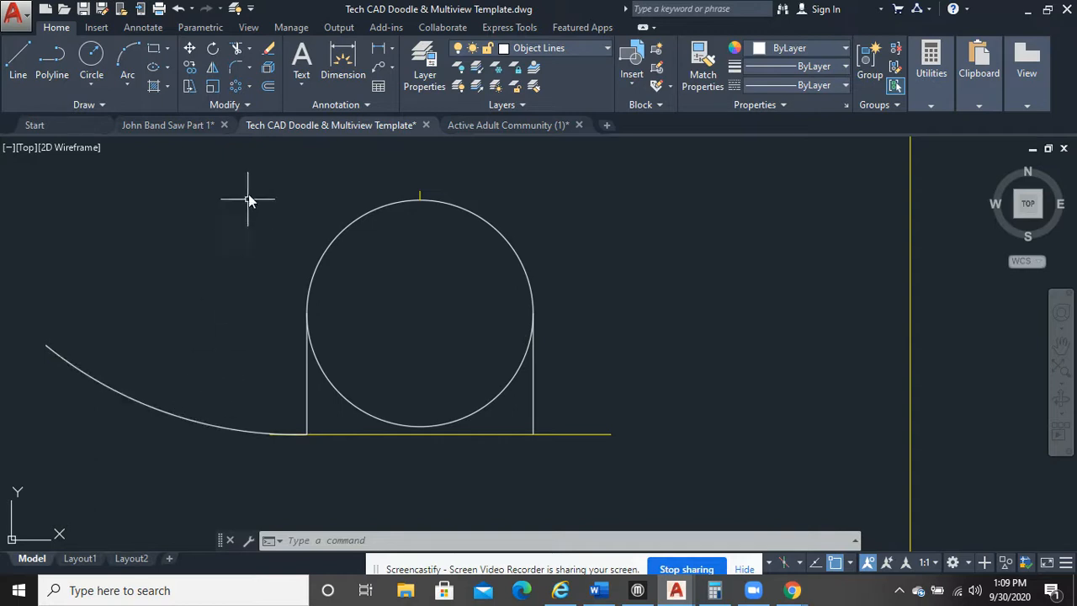
Mirror the left arc about a vertical line through the circle's centre, keeping the source arc.
left_click(215, 72)
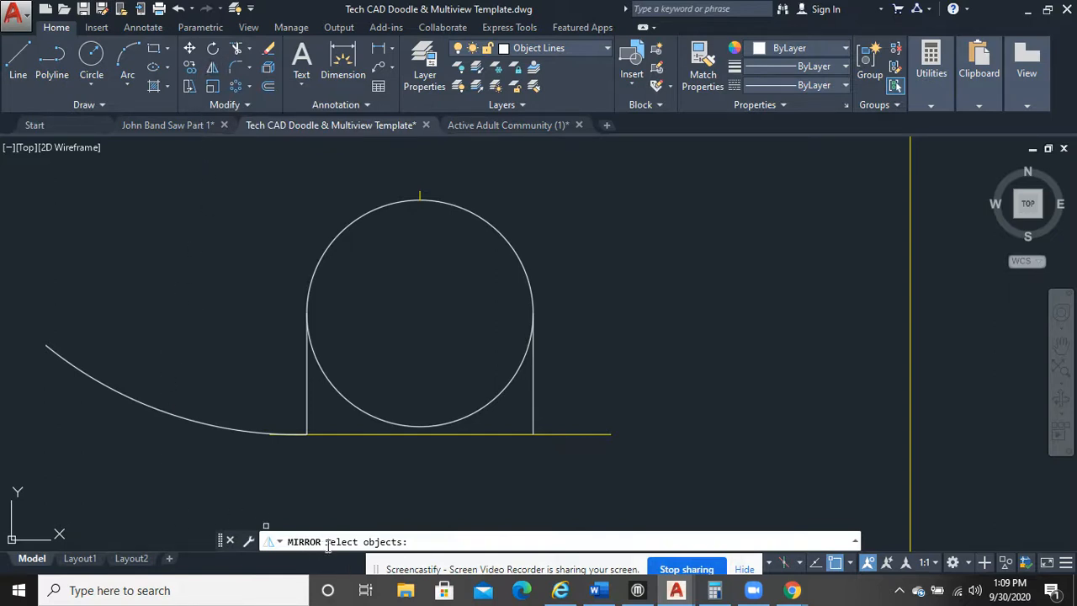
left_click(194, 420)
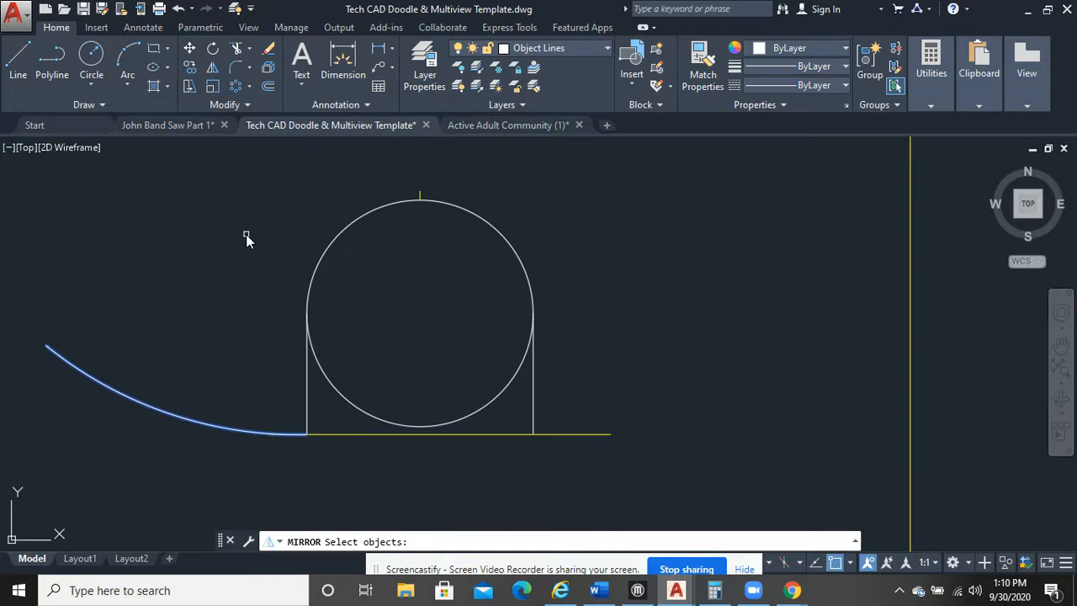
key("Return")
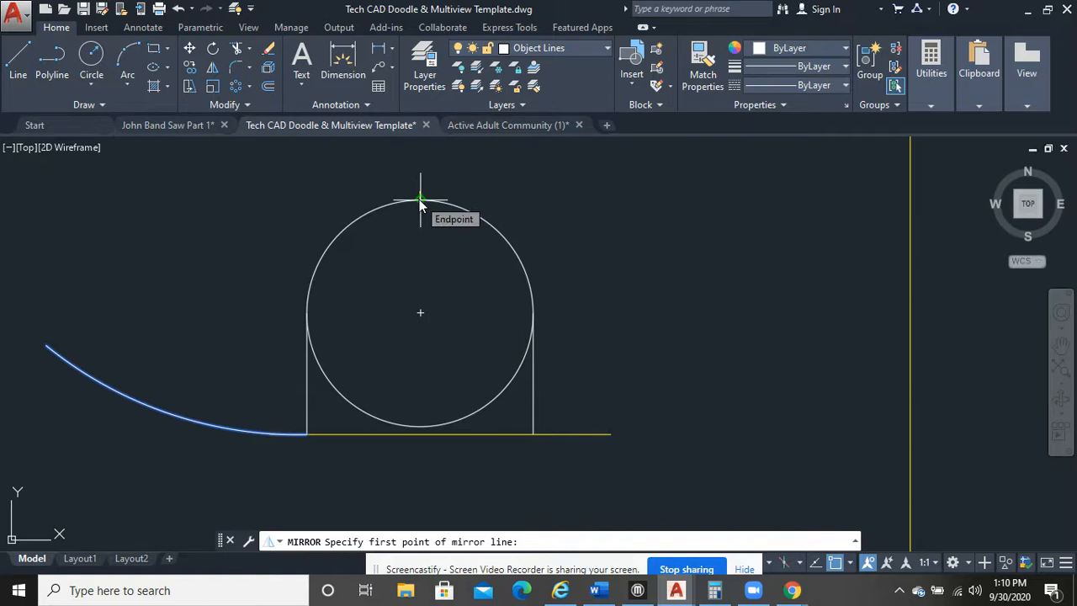
left_click(421, 313)
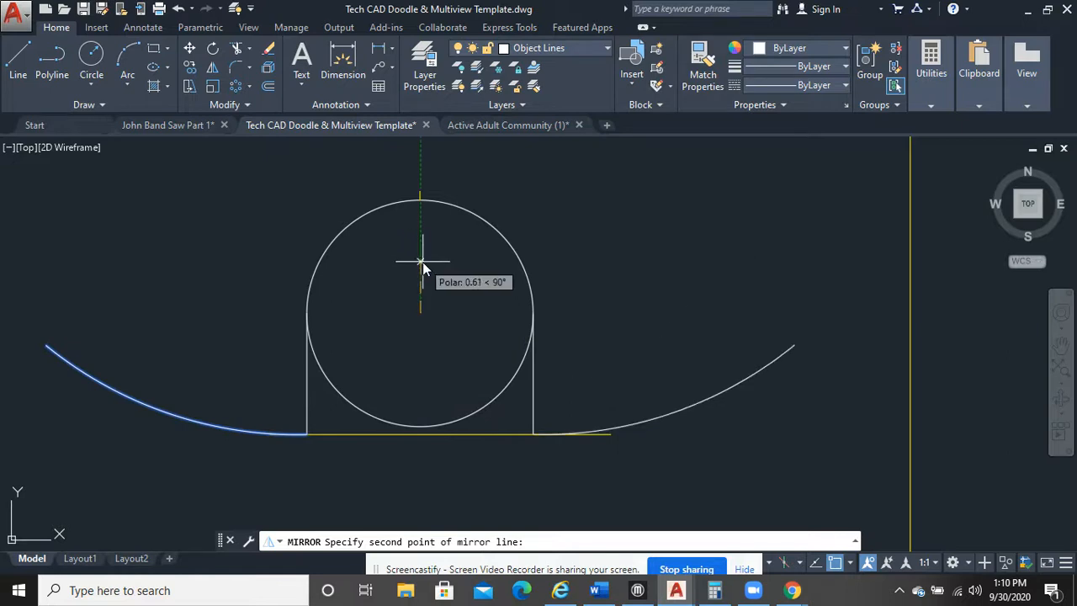
middle_click_drag(422, 383, 423, 340)
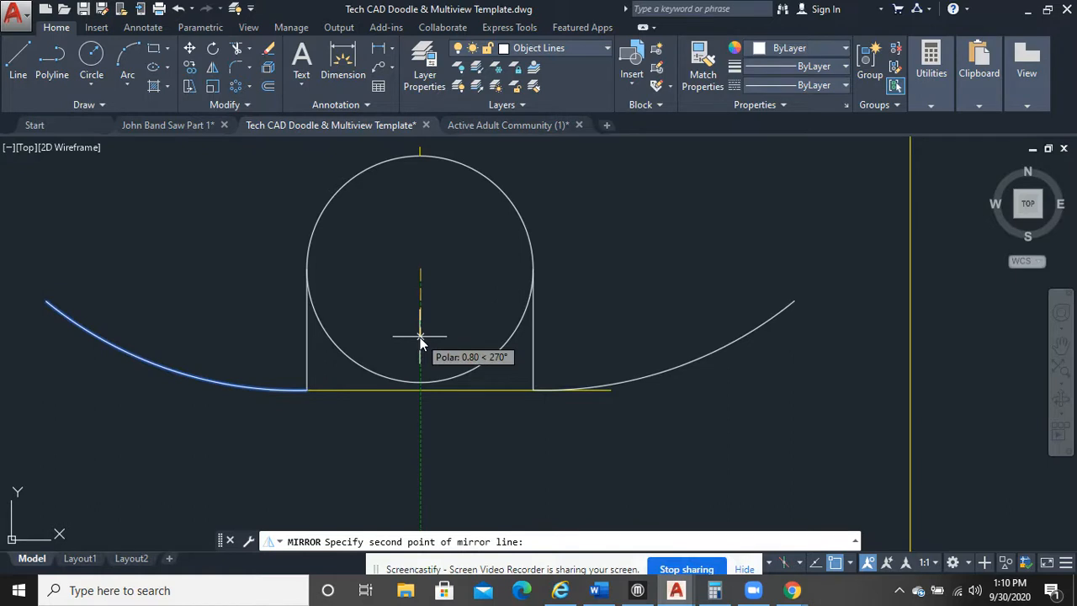
left_click(420, 337)
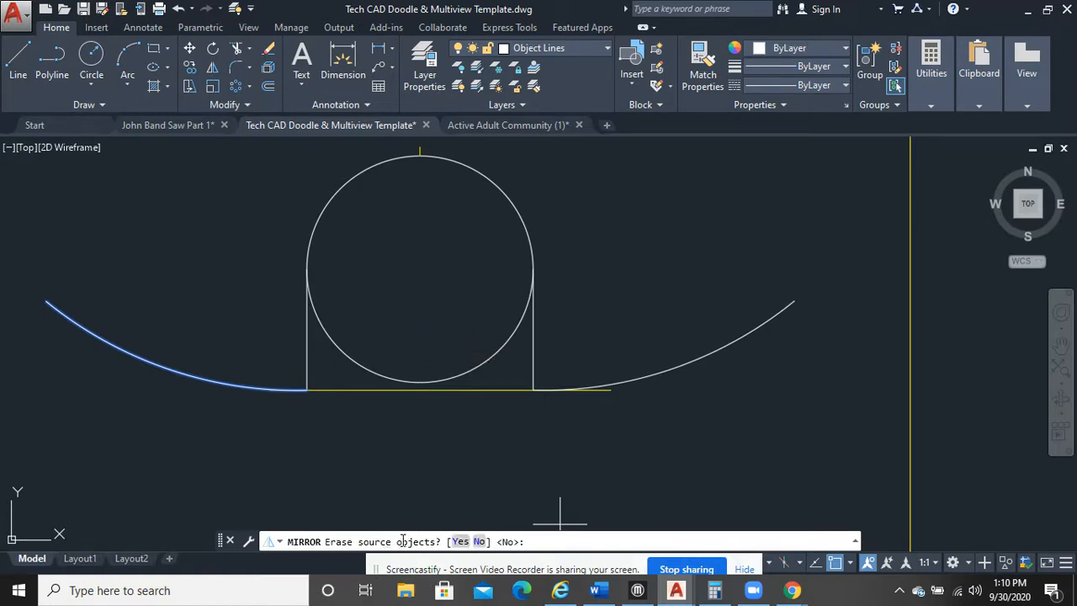
left_click(477, 542)
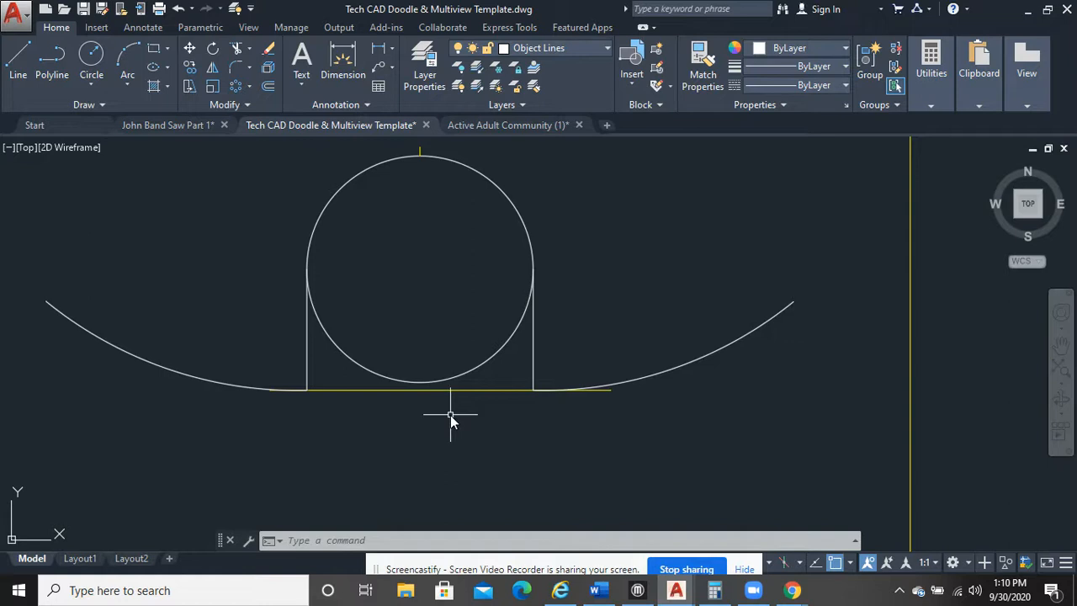
Delete the horizontal construction line below the circle.
left_click(470, 393)
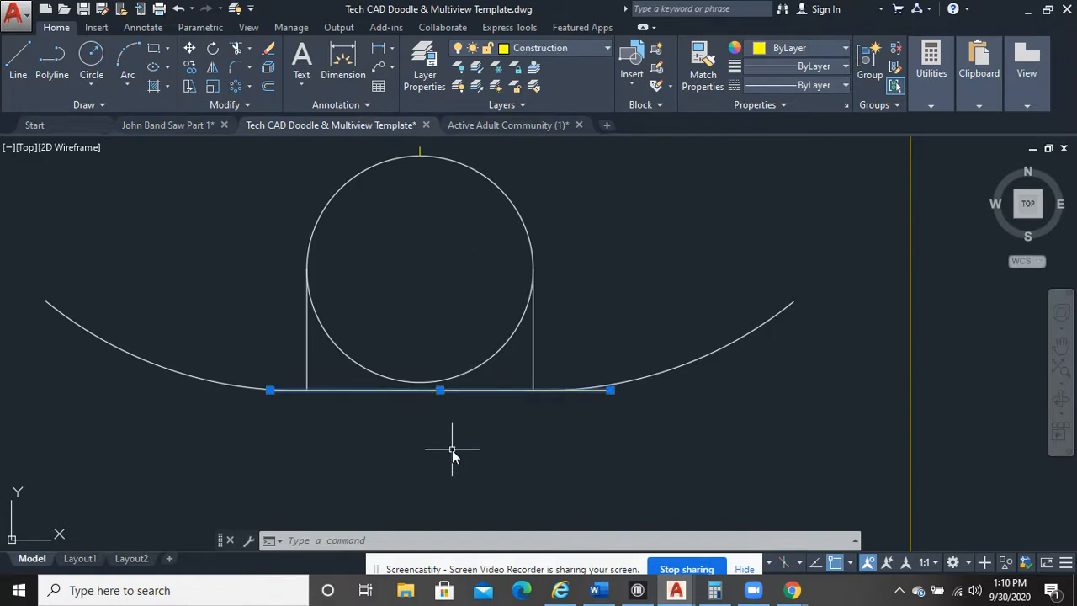
key("Delete")
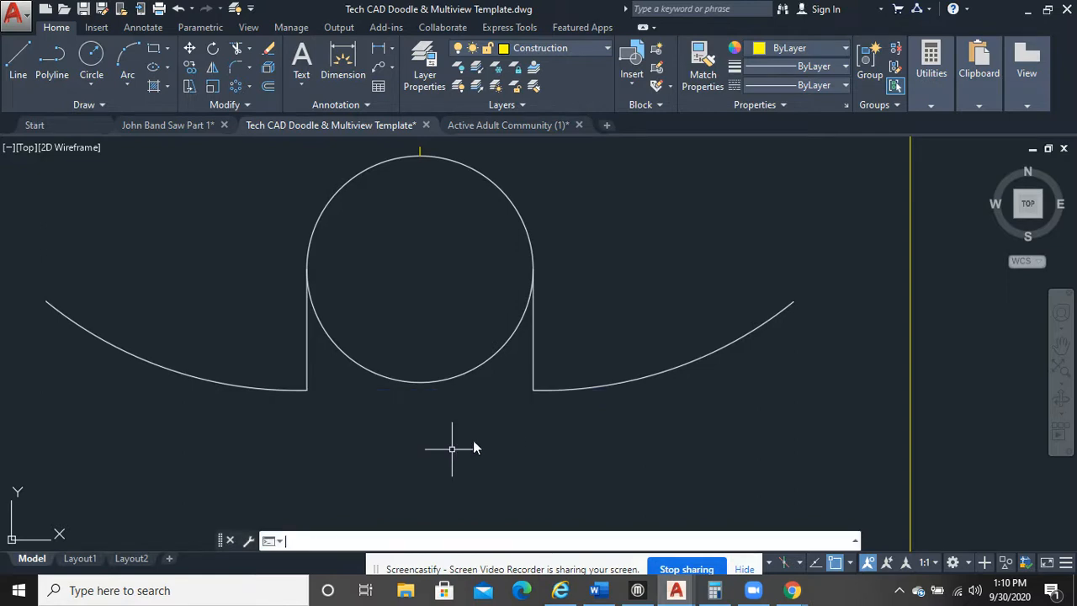
Draw a three-point arc from the left arc's outer end through the top of the vertical construction line to the right arc's outer end.
middle_click_drag(536, 388, 558, 462)
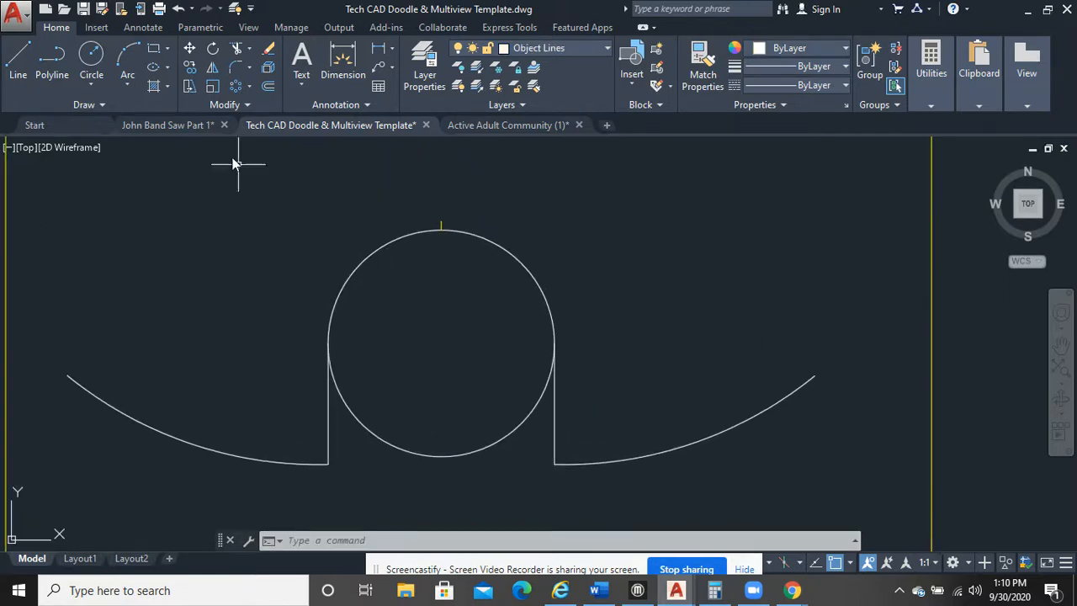
left_click(125, 55)
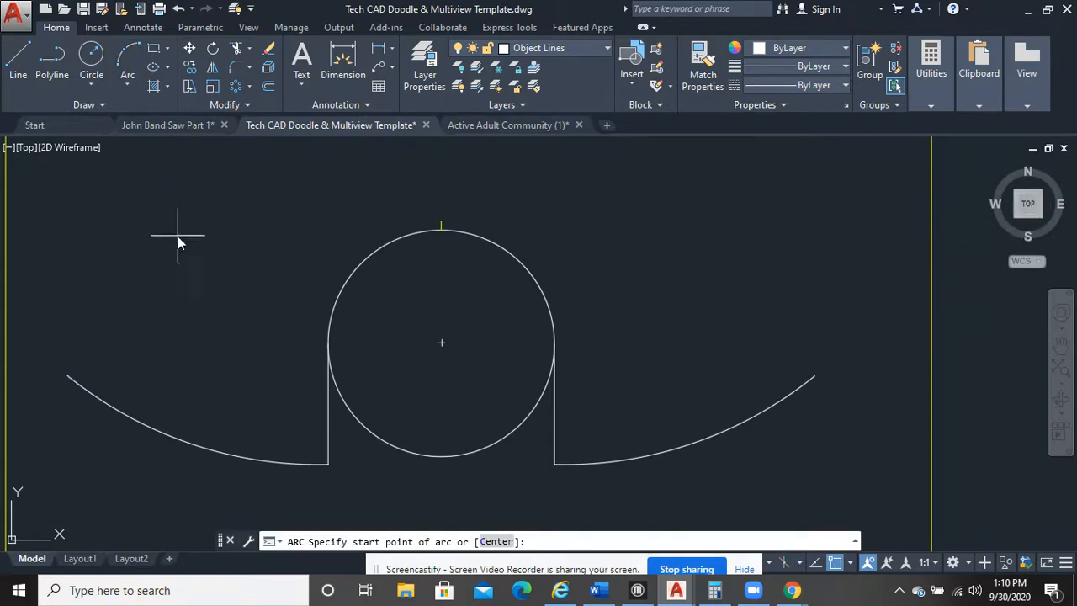
left_click(67, 376)
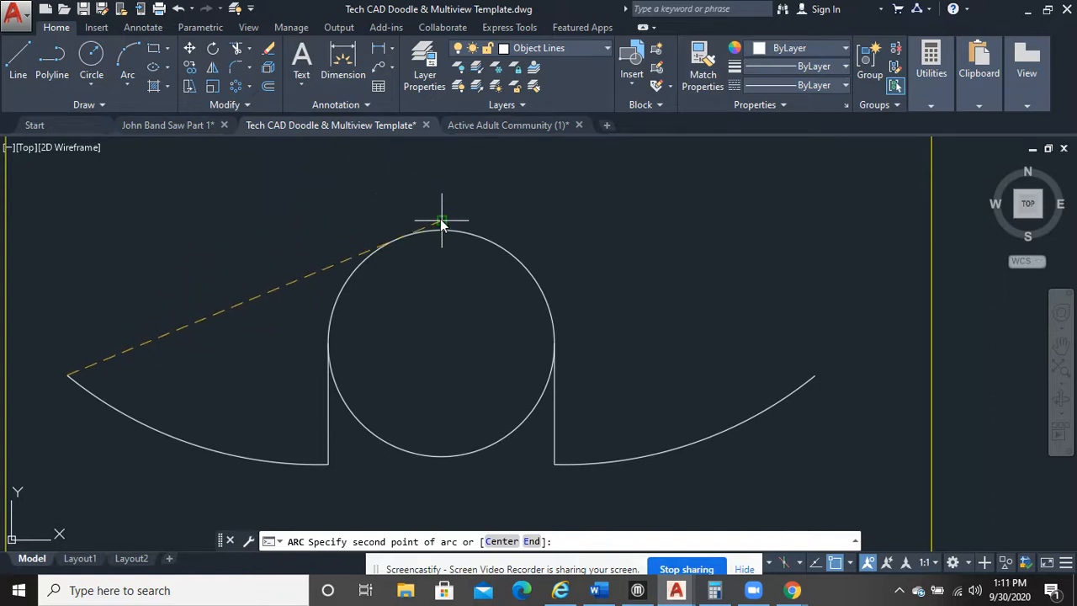
scroll(445, 217, "up", 2)
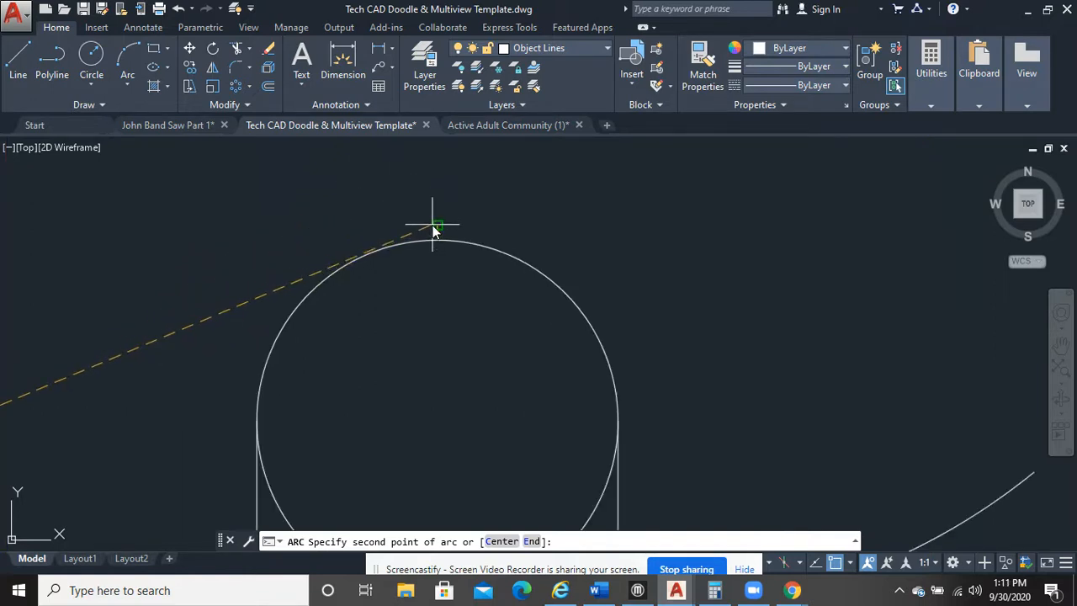
left_click(436, 229)
scroll(562, 220, "down", 2)
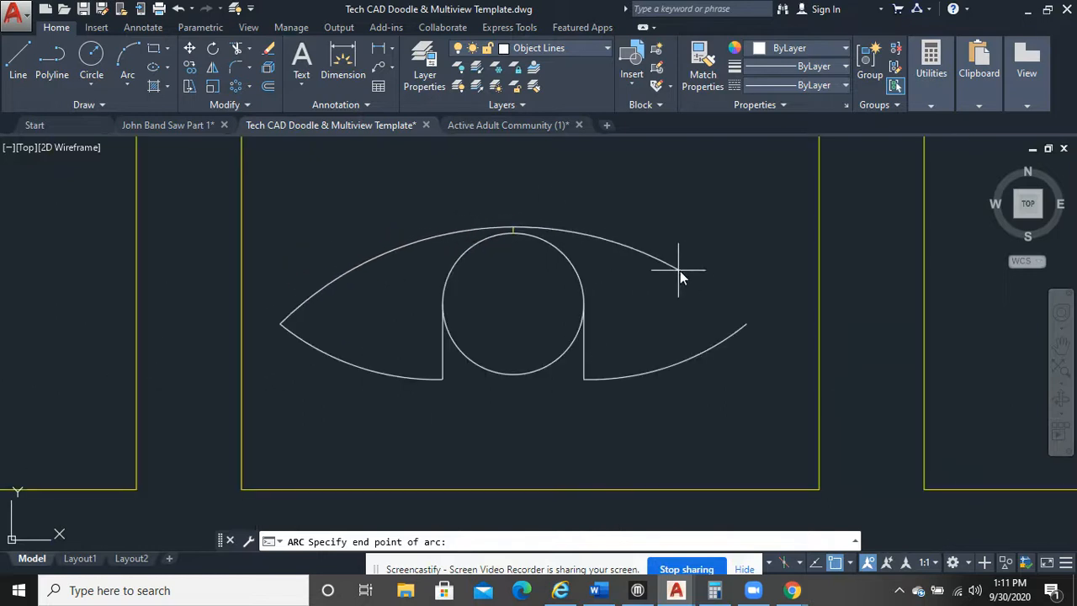
left_click(745, 324)
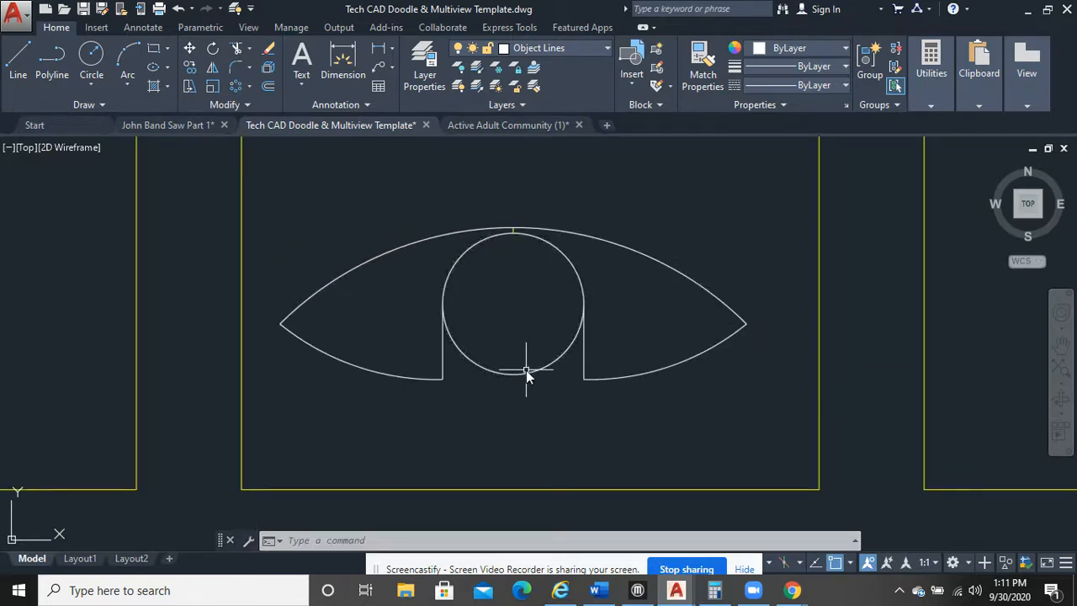
scroll(539, 286, "up", 2)
middle_click_drag(519, 247, 505, 353)
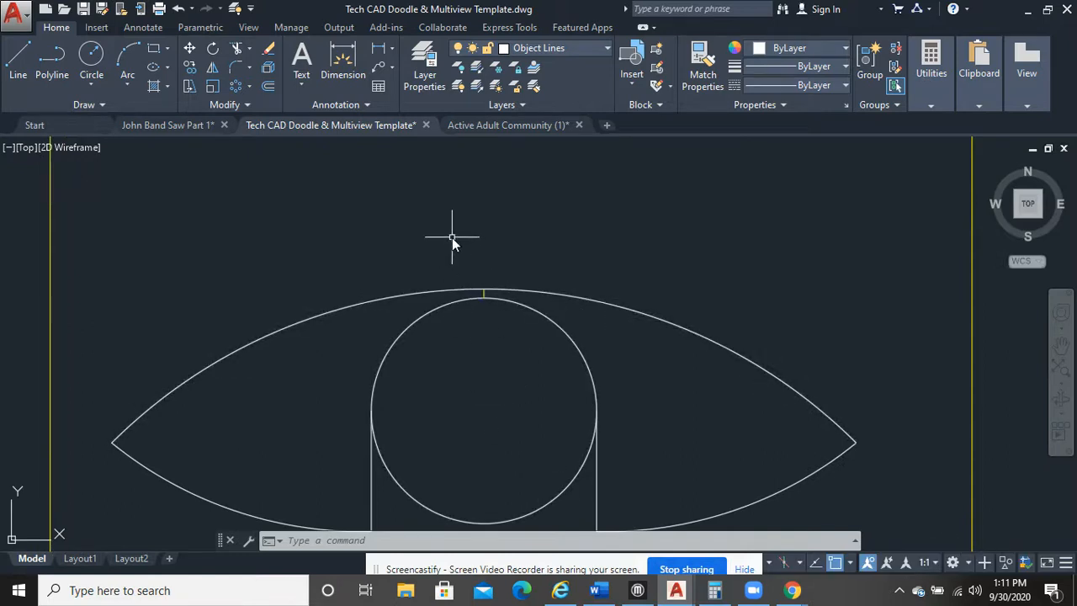
left_click(518, 352)
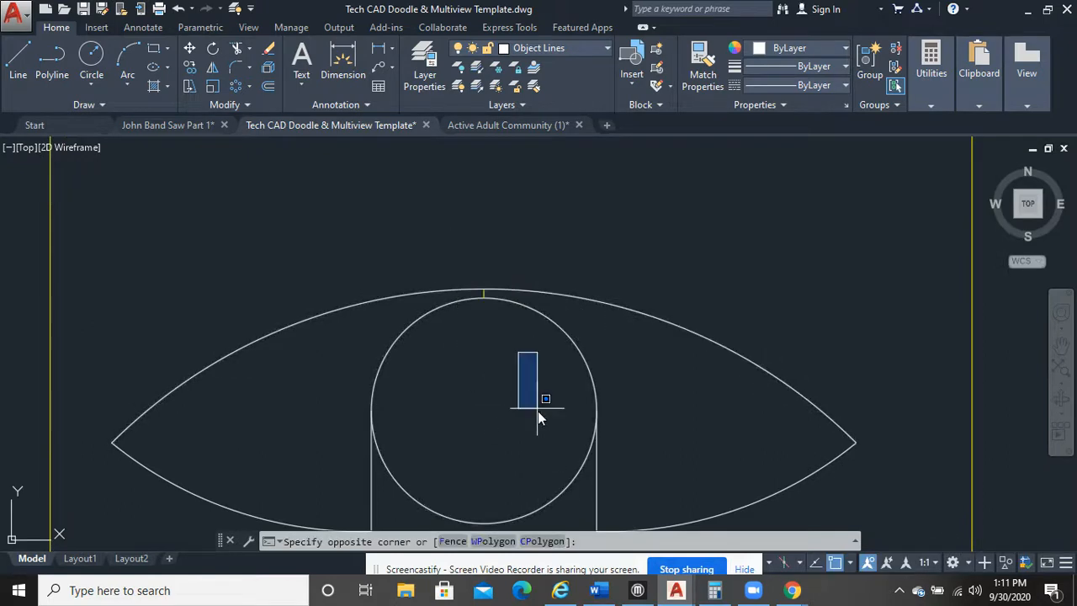
left_click(536, 410)
left_click(533, 391)
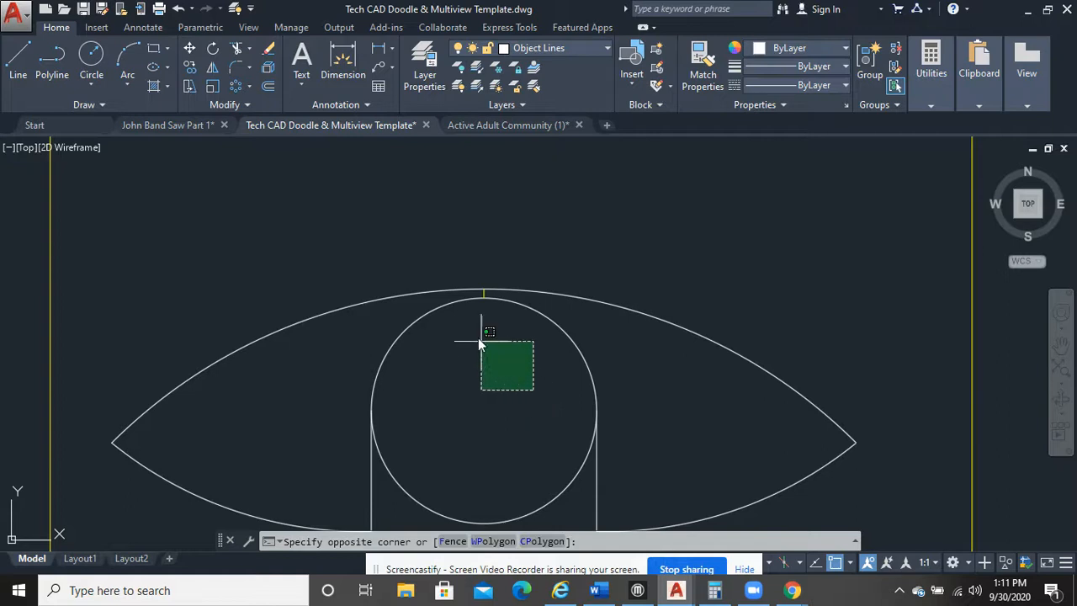
left_click(513, 397)
left_click(530, 379)
left_click(450, 259)
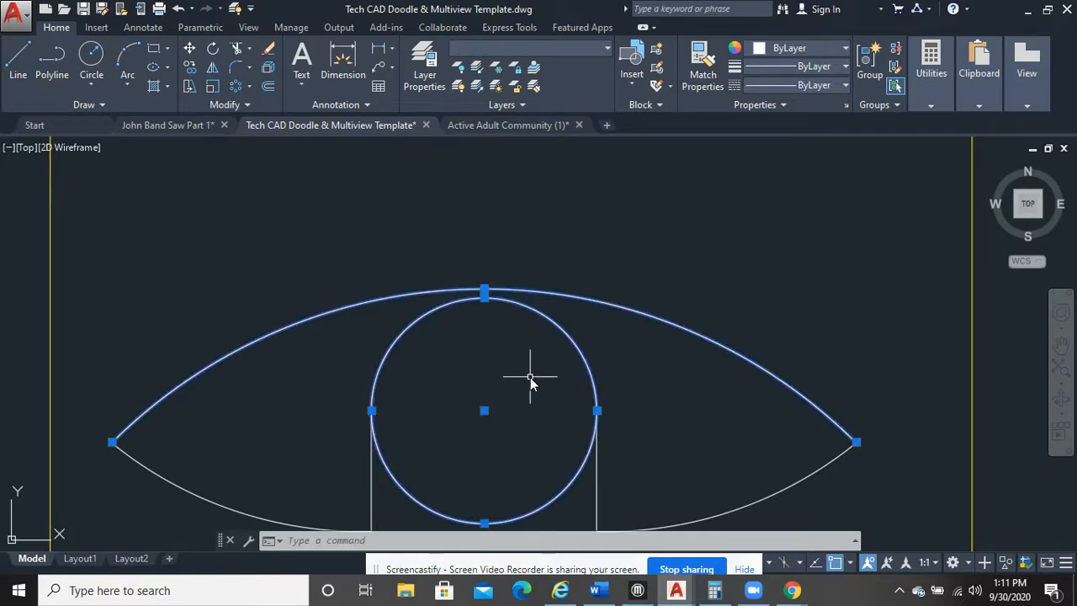
key("Escape")
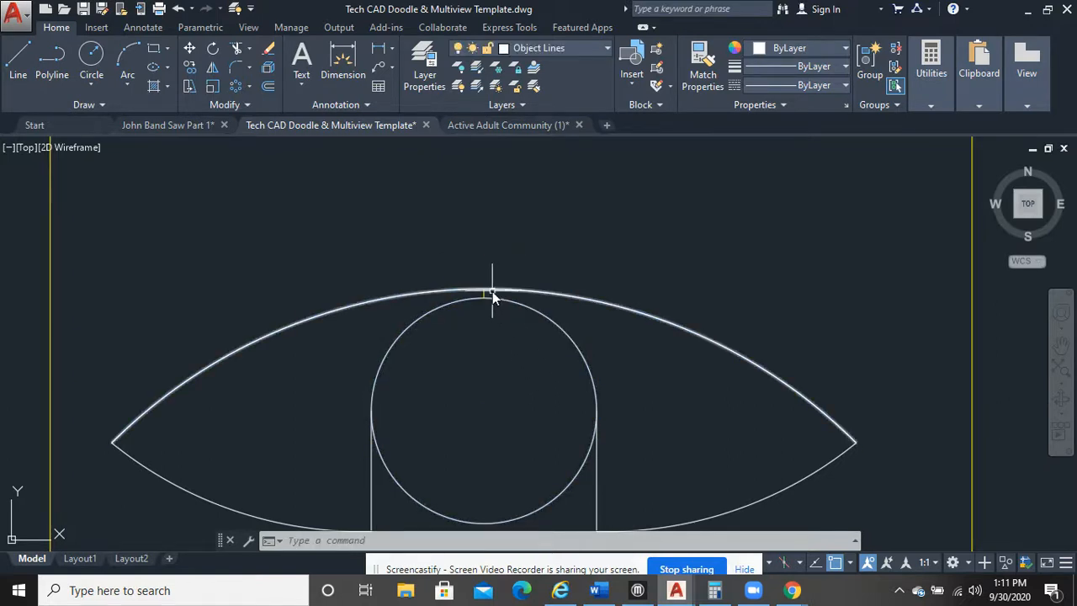
Delete the short vertical construction line between the circle's top and the upper arc.
scroll(487, 318, "up", 4)
scroll(500, 309, "down", 4)
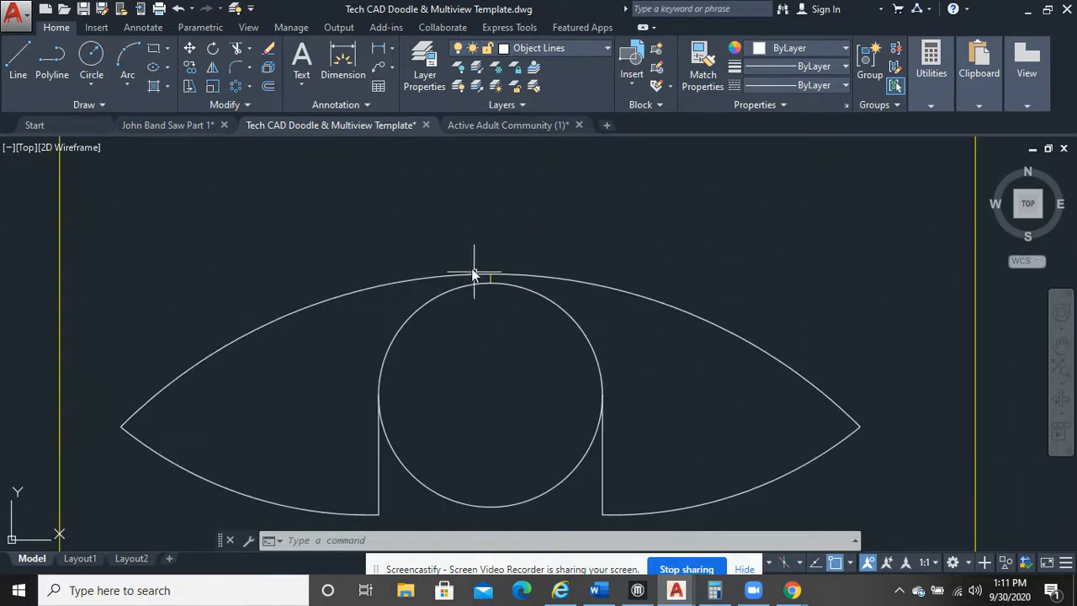
left_click(445, 205)
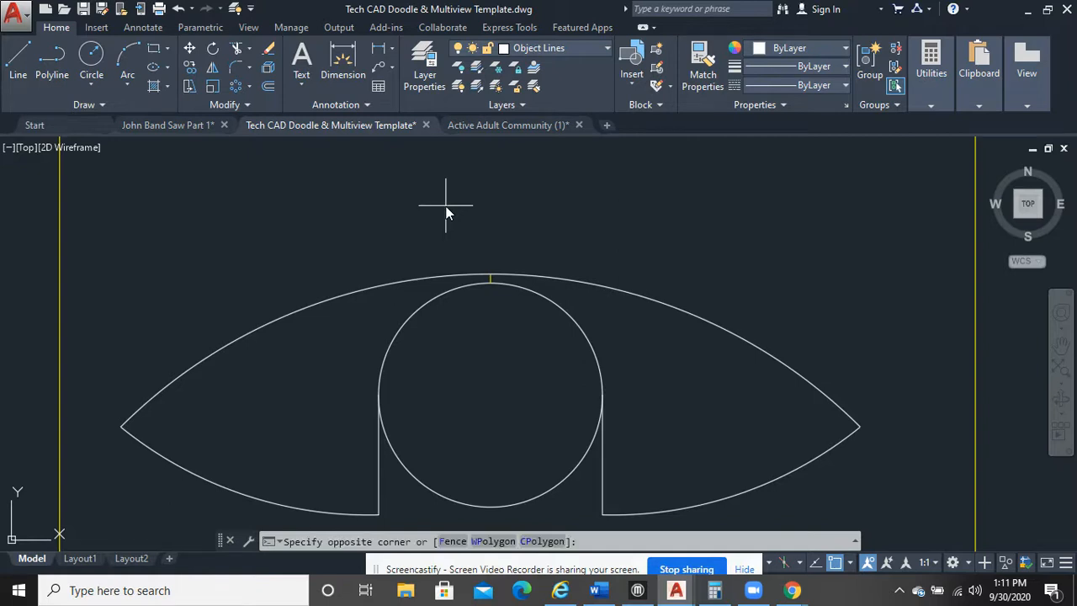
left_click(581, 399)
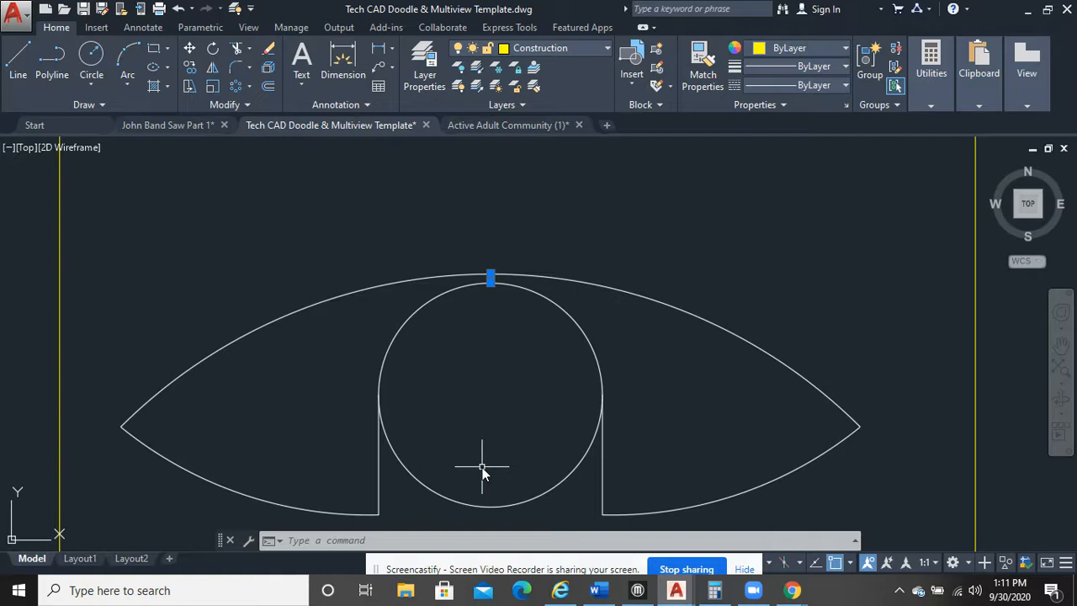
key("Escape")
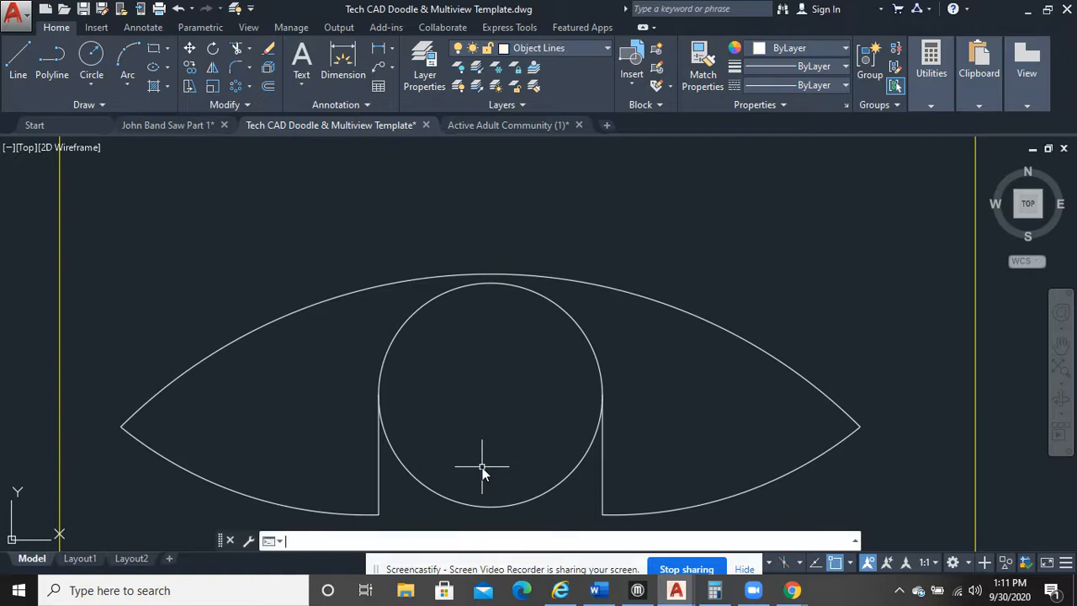
Trim away the circle's lower half between the two vertical lines, using all objects as cutting edges, and end the Trim command.
middle_click_drag(514, 354, 543, 310)
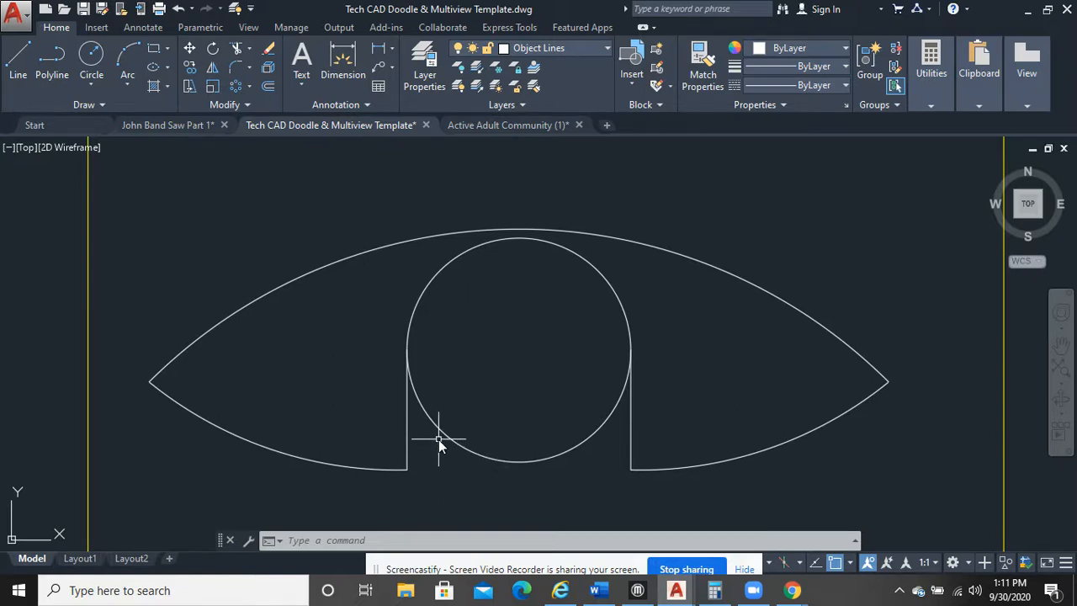
type("TR")
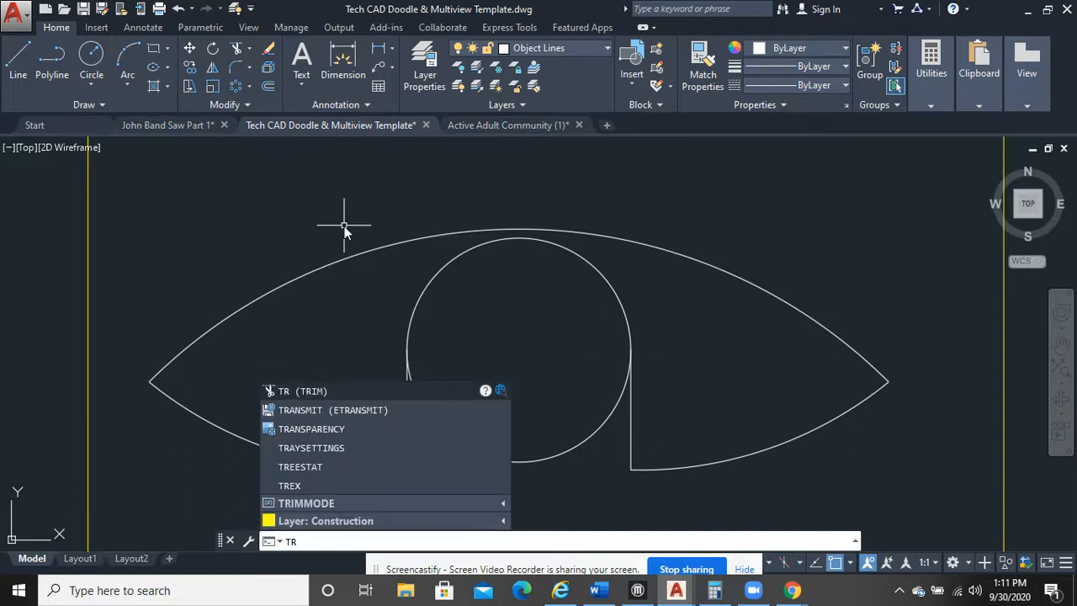
key("Return")
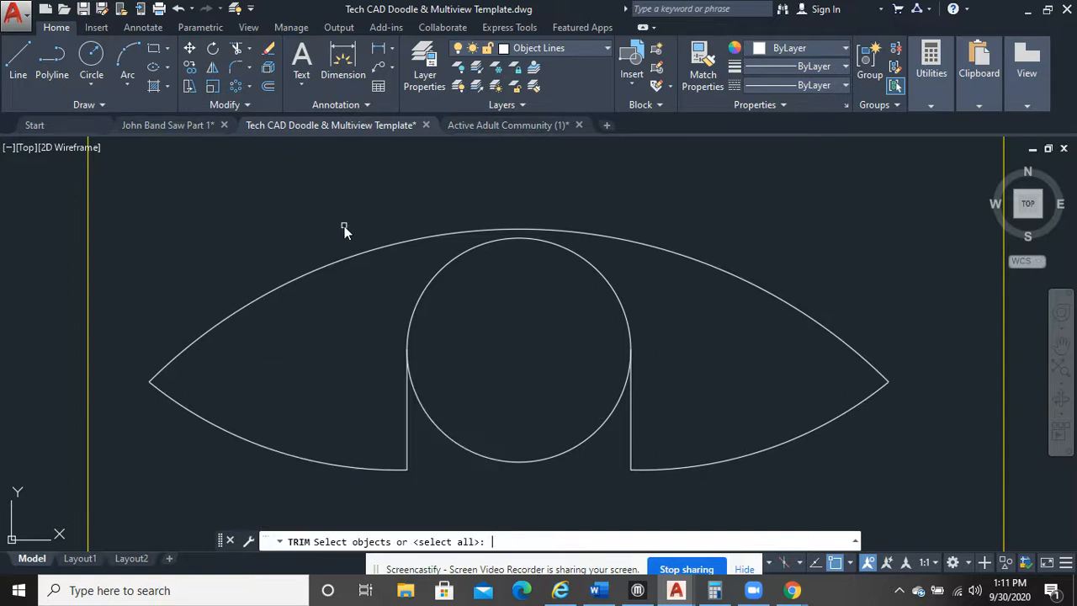
key("Return")
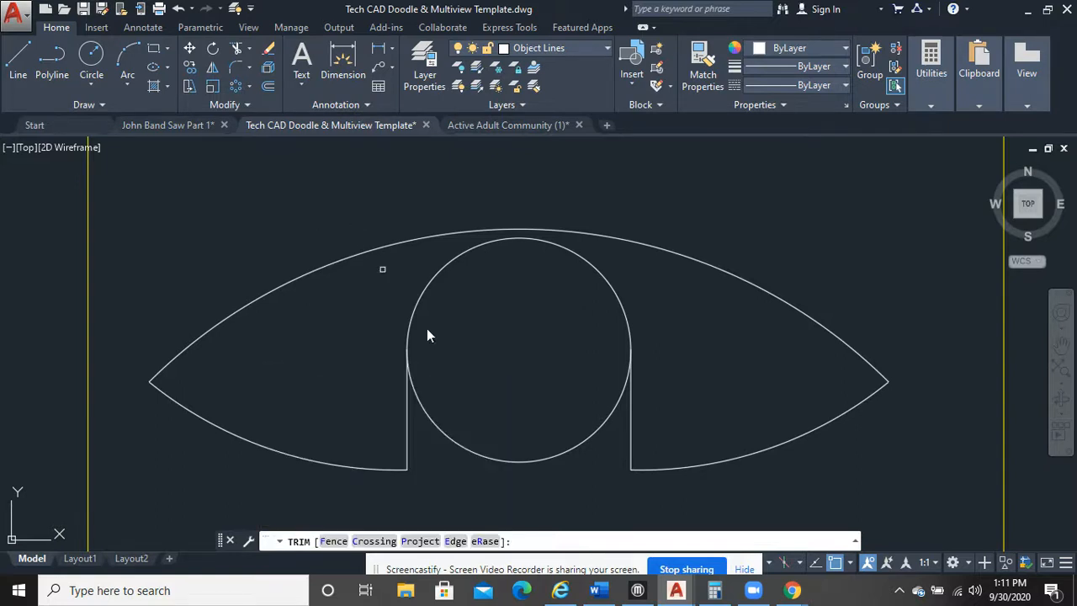
left_click(570, 505)
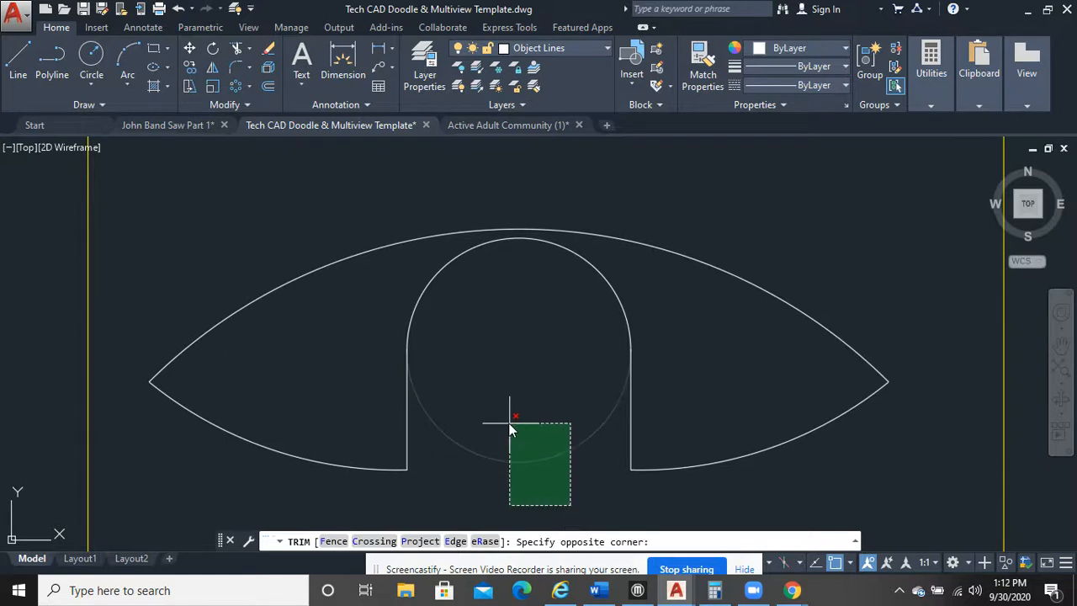
left_click(505, 413)
scroll(508, 416, "down", 4)
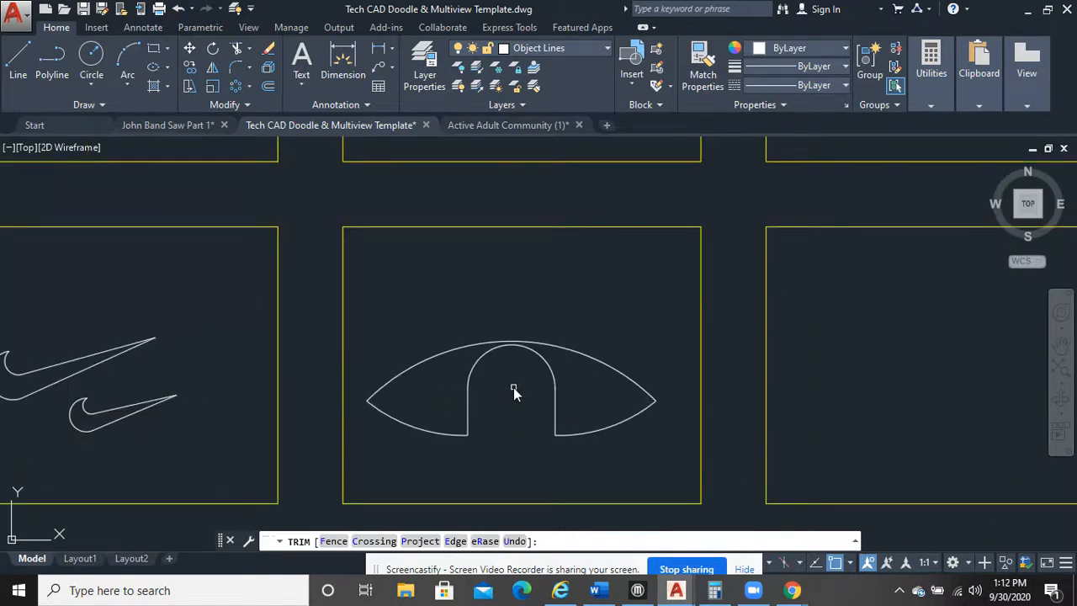
right_click(513, 392)
left_click(604, 168)
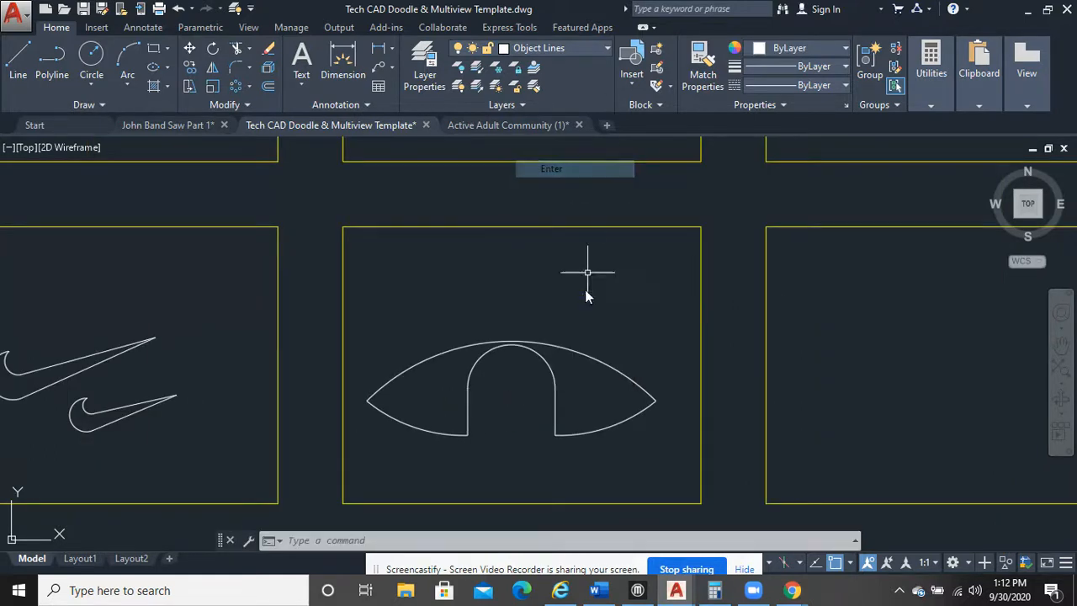
Join all the lines and arcs of the eye shape into a single polyline.
left_click(593, 462)
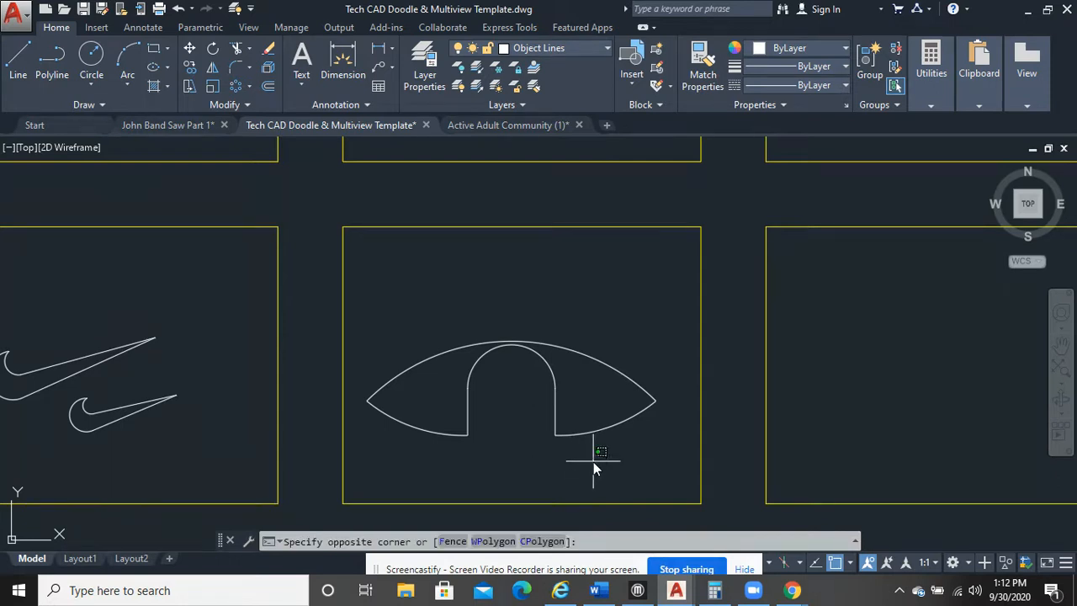
left_click(434, 311)
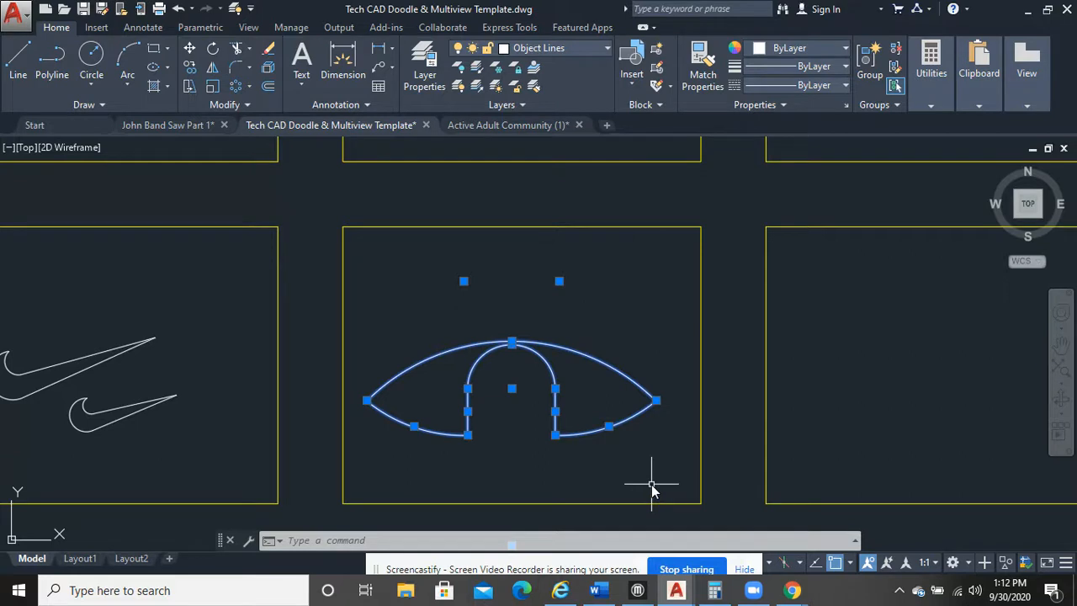
type("J")
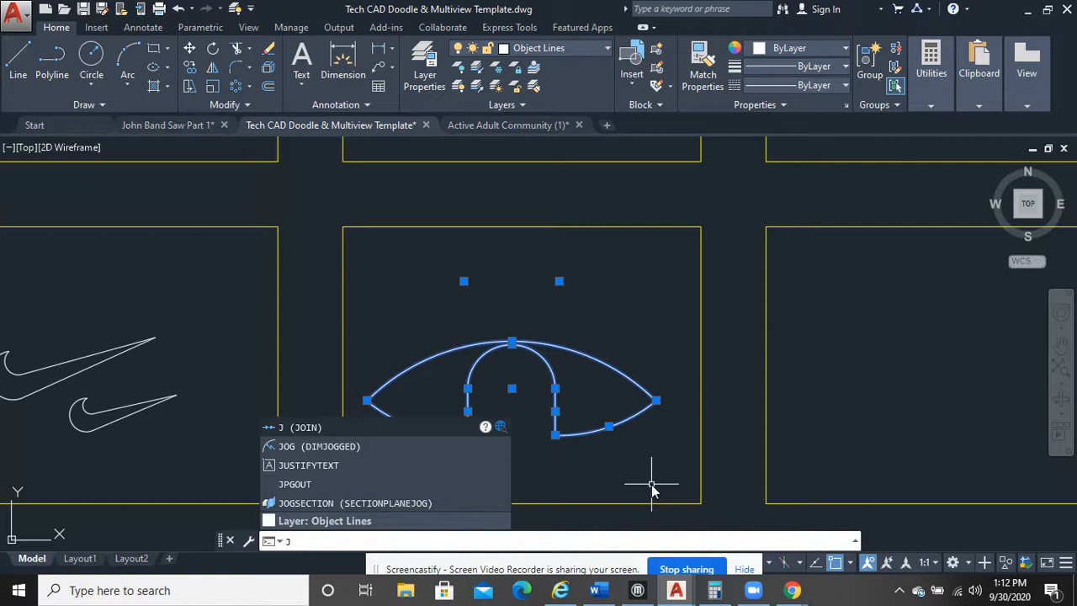
key("Return")
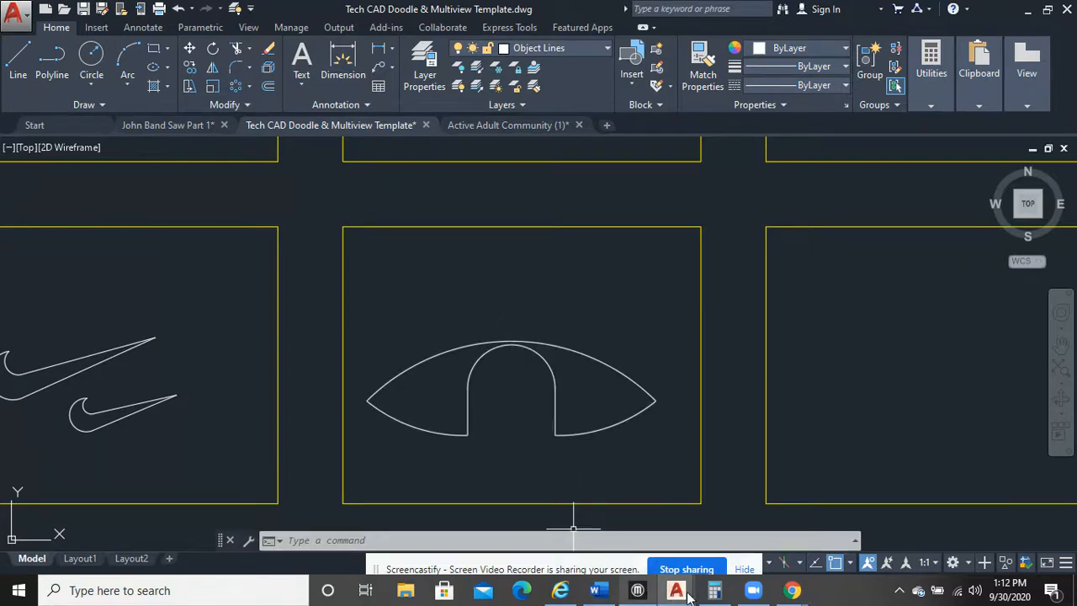
Switch to Chrome to examine the Under Armour logo reference, and return to the AutoCAD doodle drawing.
left_click(791, 591)
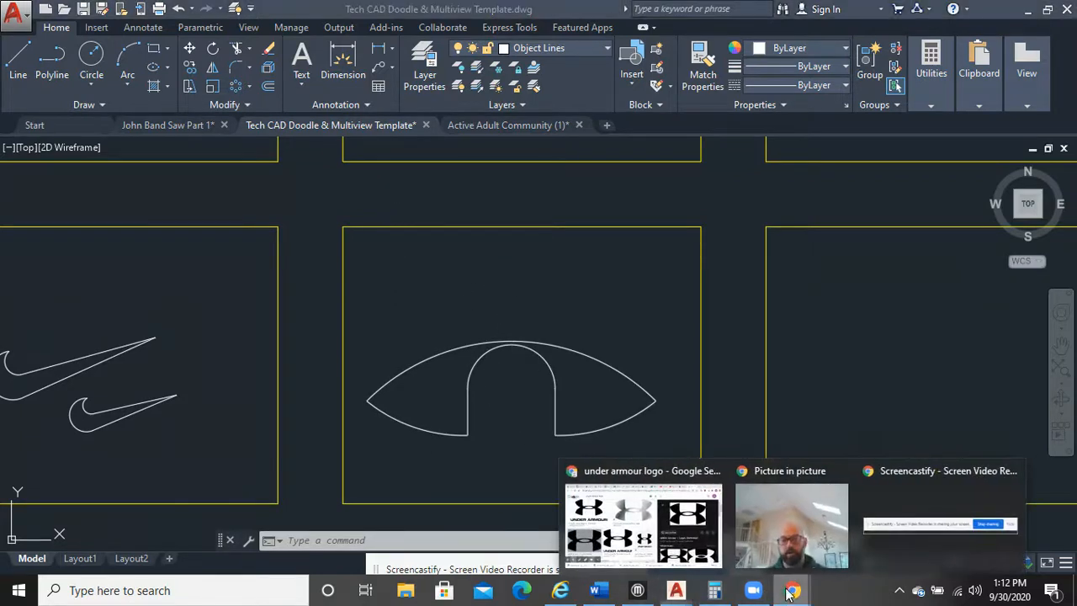
left_click(643, 518)
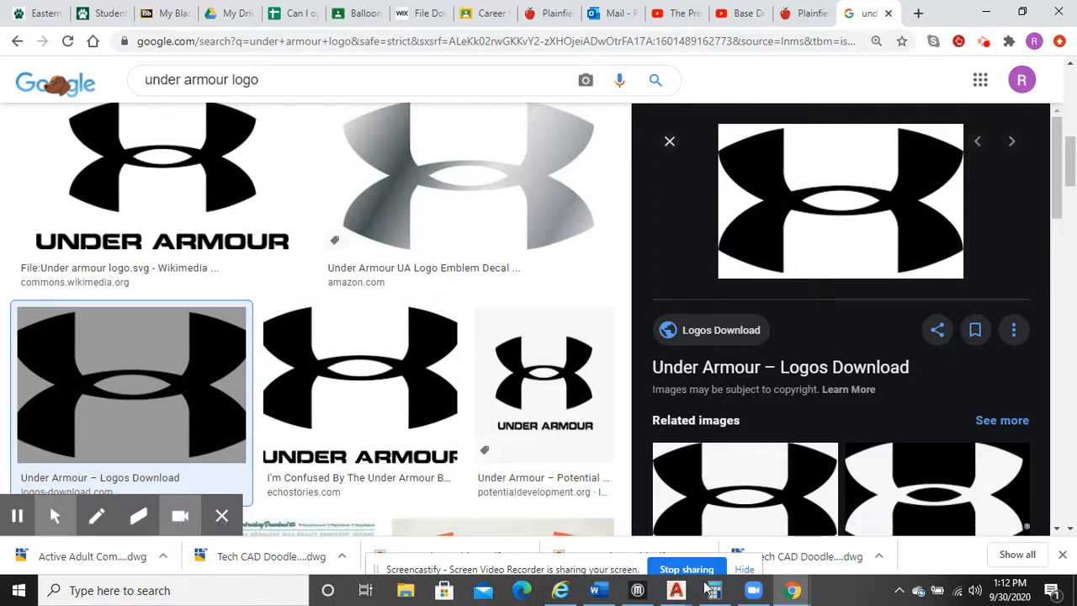
mouse_move(712, 594)
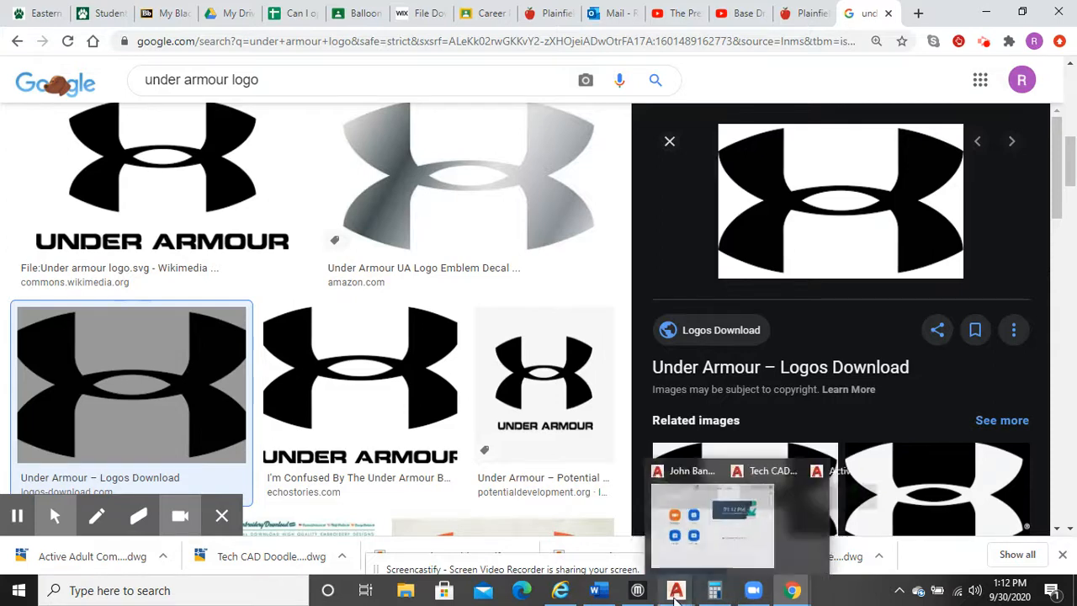
left_click(669, 513)
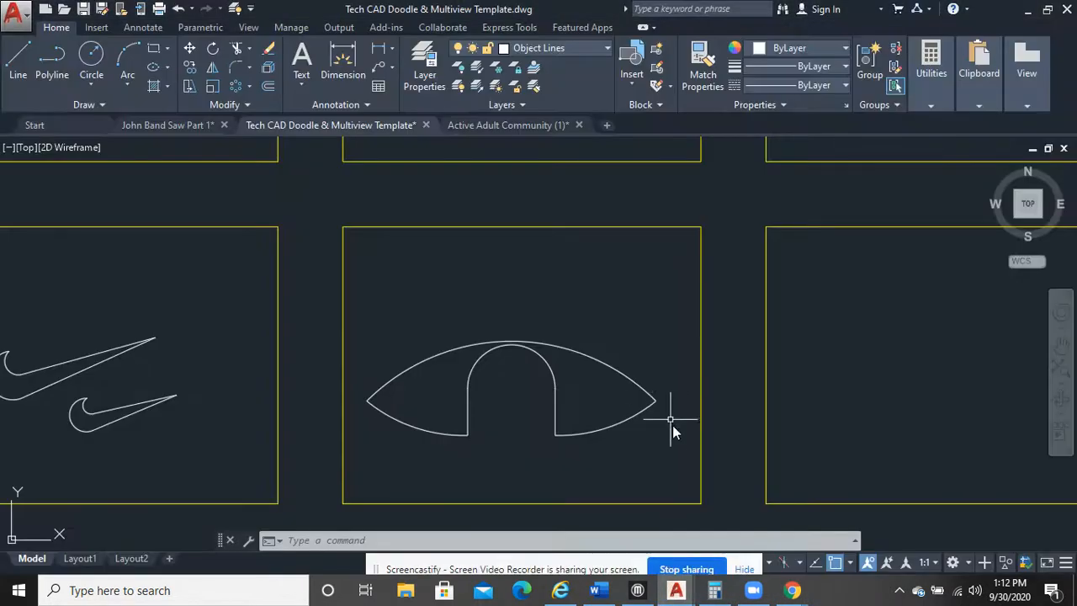
Copy the joined eye shape horizontally into the next two empty frames of the row and end the Copy command.
left_click(649, 462)
left_click(450, 331)
right_click(451, 331)
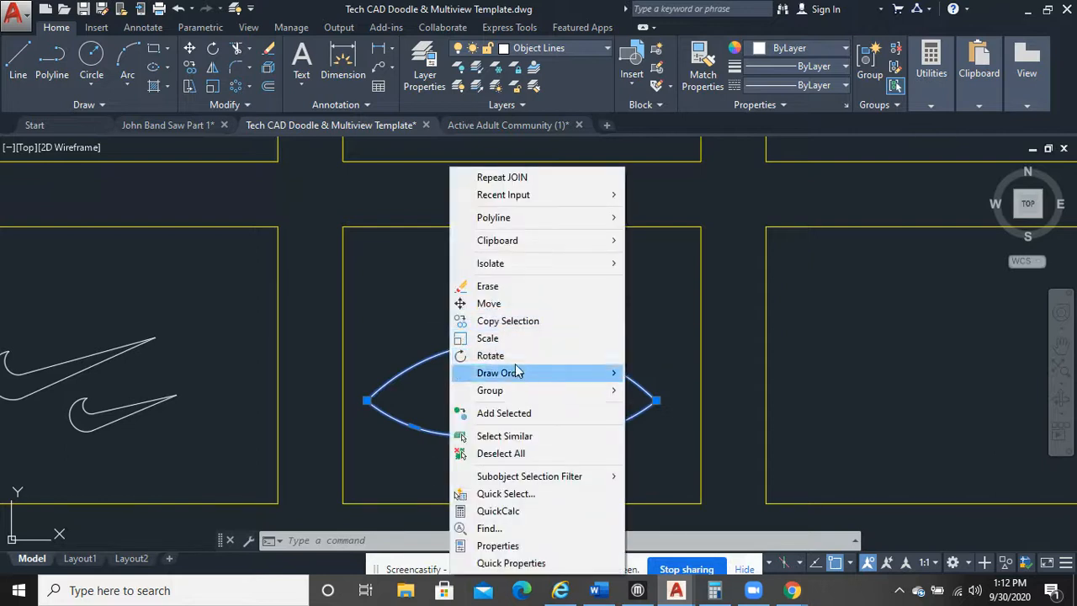
left_click(496, 314)
left_click(521, 412)
scroll(799, 408, "down", 3)
middle_click_drag(805, 406, 521, 429)
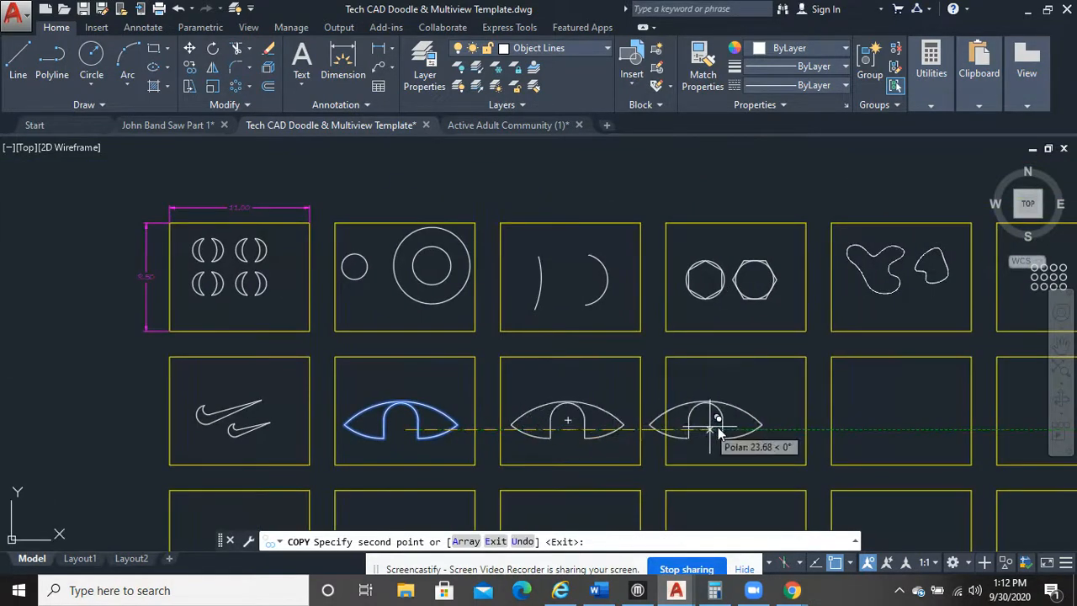
left_click(744, 430)
right_click(669, 358)
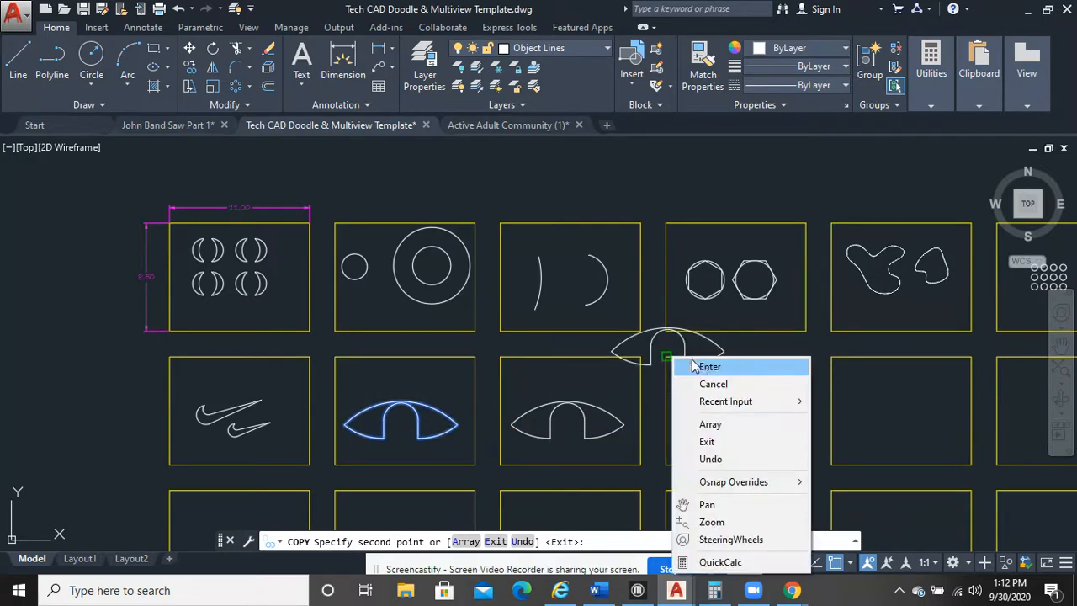
left_click(709, 368)
Scale the original eye beside the Nike symbols by a factor of .75 about the centre of its inner arch.
scroll(474, 413, "up", 2)
middle_click_drag(473, 413, 481, 423)
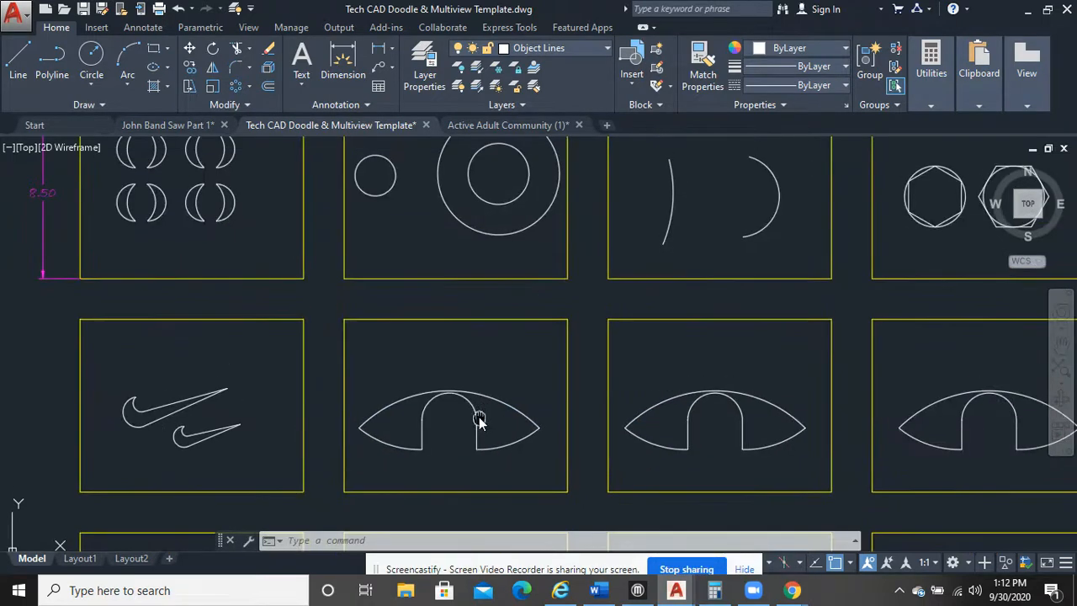
scroll(458, 437, "up", 2)
left_click(461, 435)
left_click(404, 356)
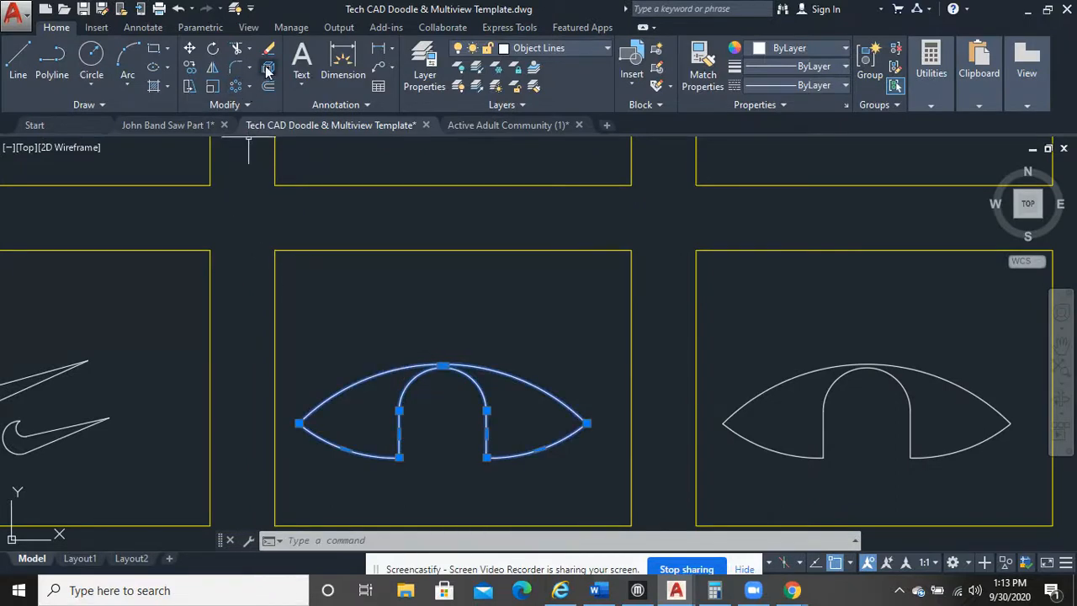
left_click(212, 86)
left_click(444, 408)
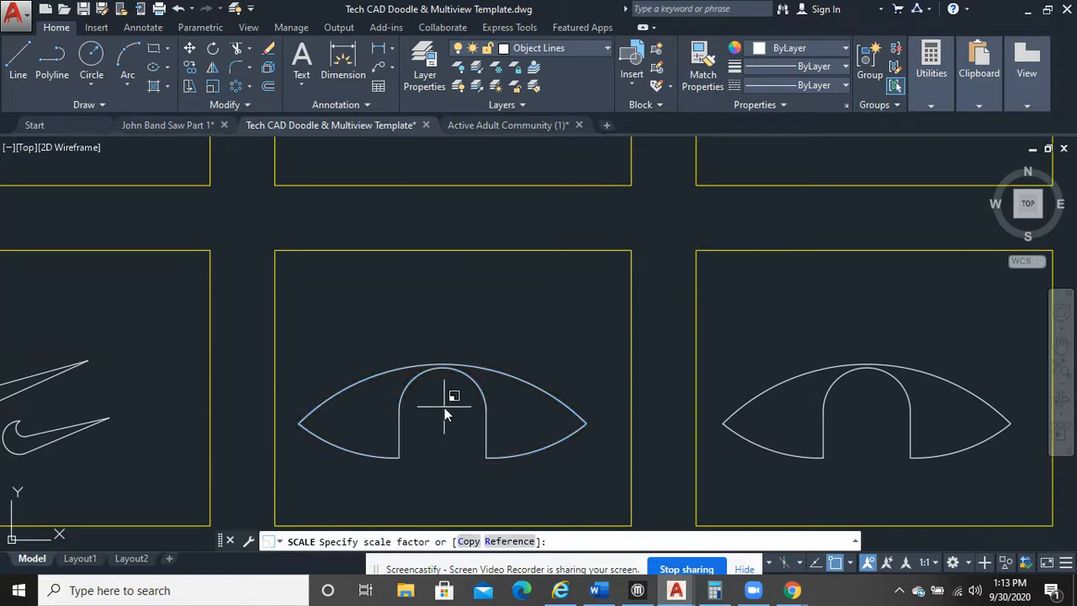
type(".75")
key("Return")
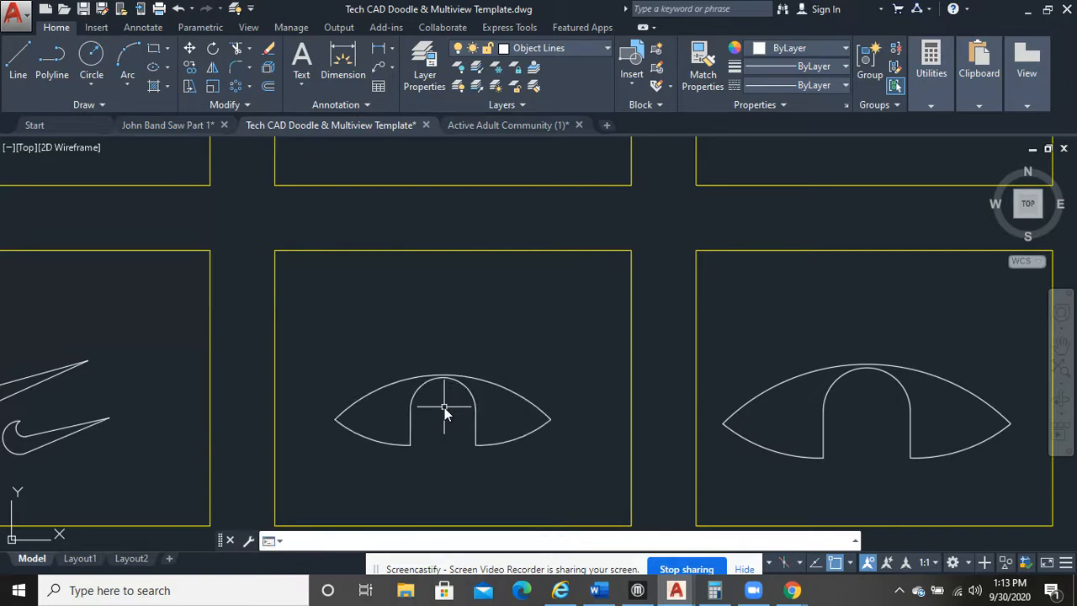
Mirror the eye copy in the third frame about a horizontal line just above it, erasing the source object.
mouse_move(882, 362)
middle_mouse_down()
mouse_move(678, 344)
mouse_move(336, 372)
middle_mouse_up()
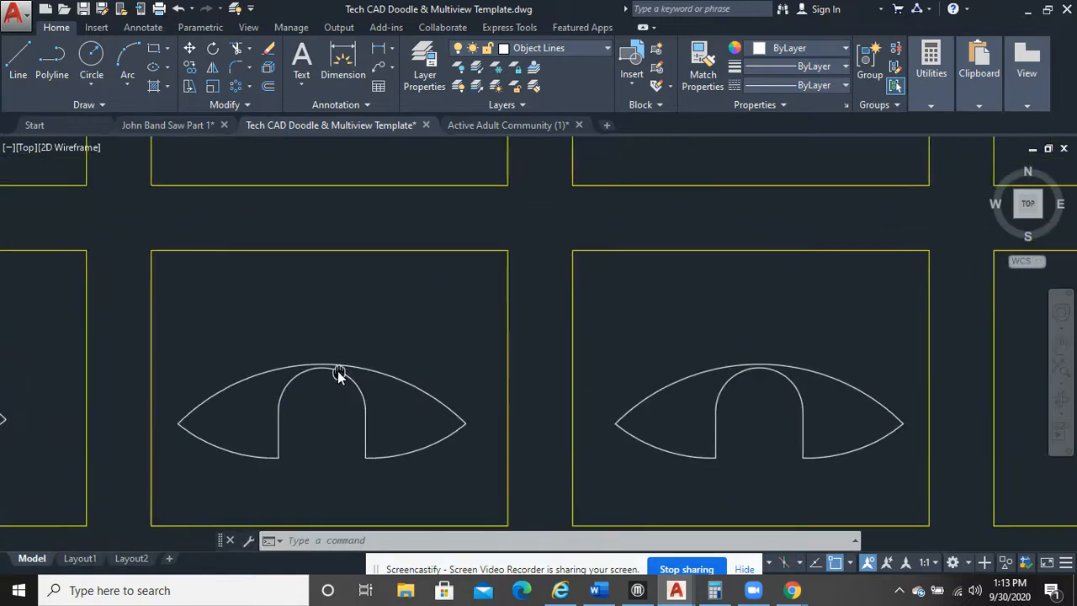
left_click(212, 68)
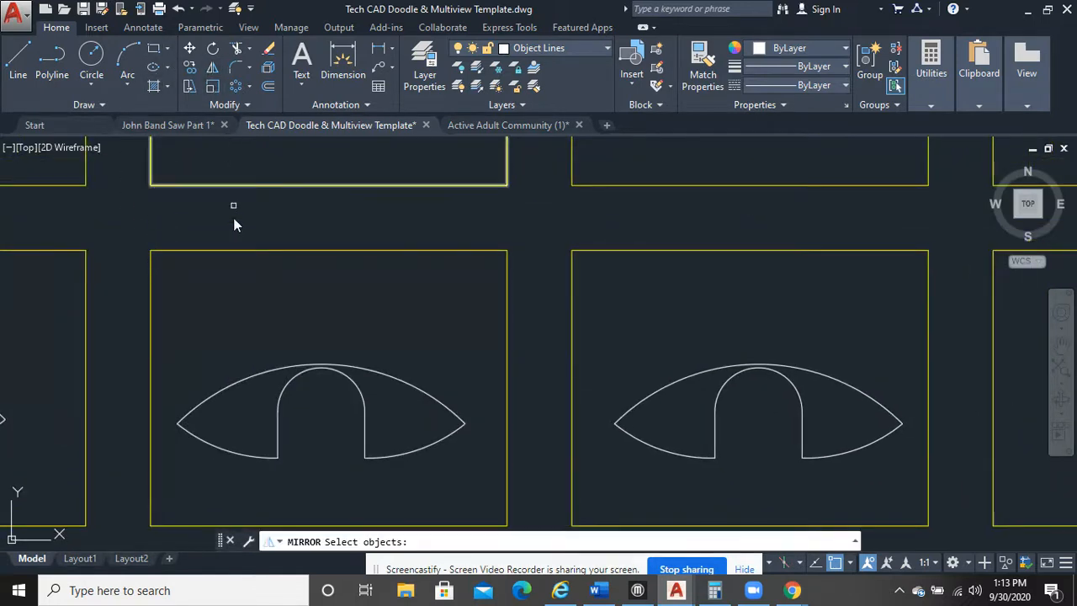
left_click(296, 365)
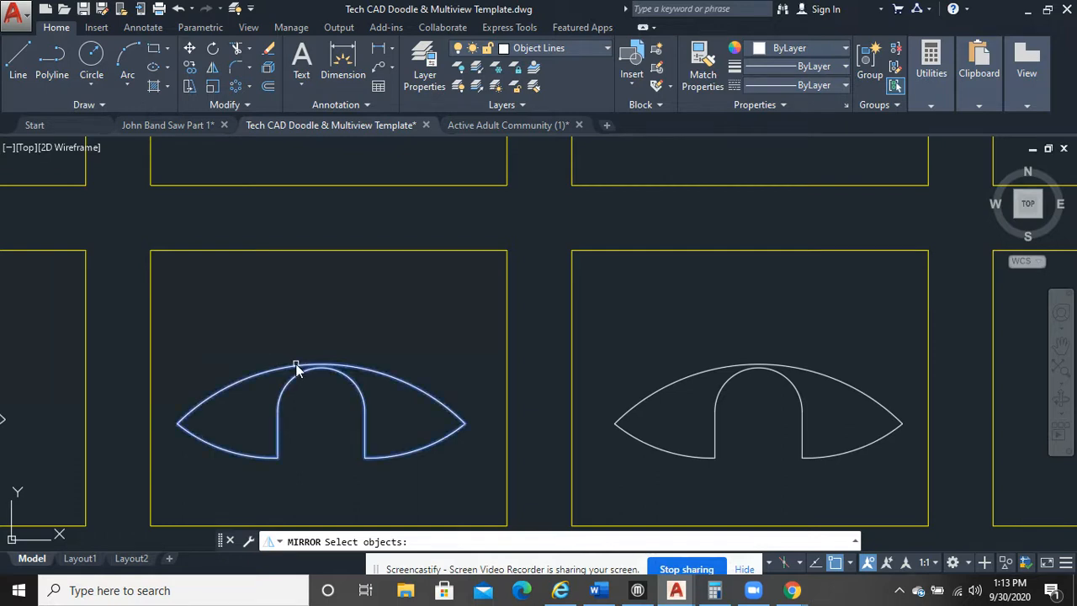
key("Return")
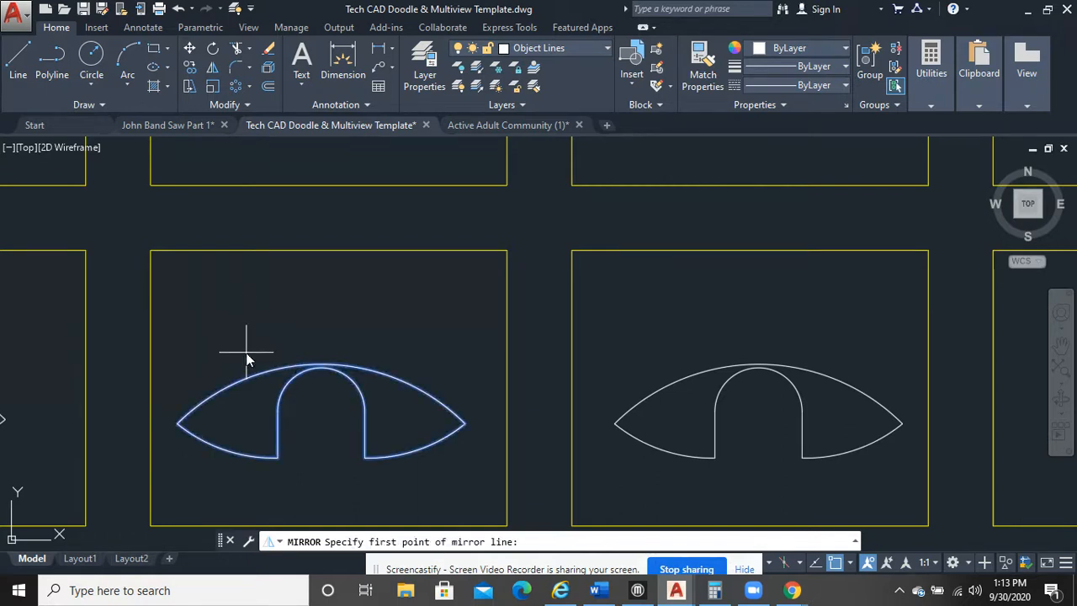
left_click(246, 353)
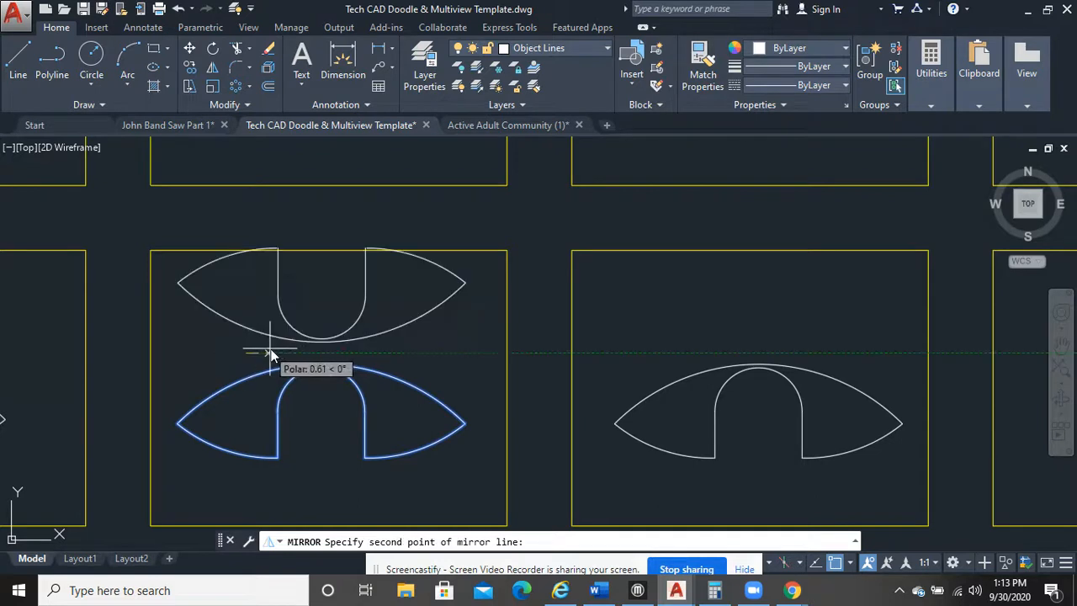
left_click(325, 356)
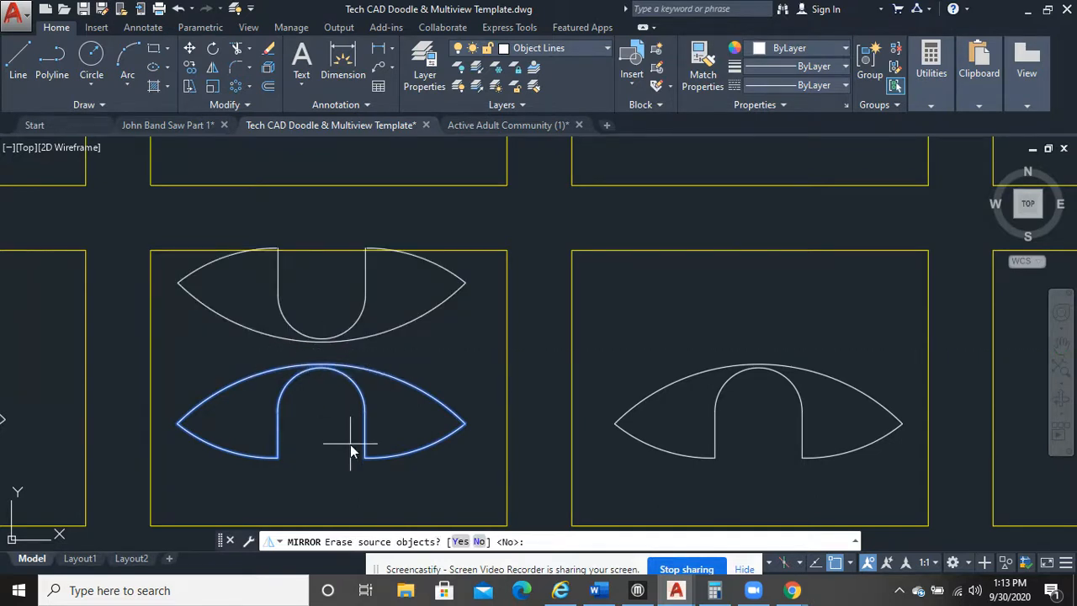
type("y")
key("Return")
Delete the eye shape from the third frame.
left_click(354, 454)
left_click(319, 363)
key("Delete")
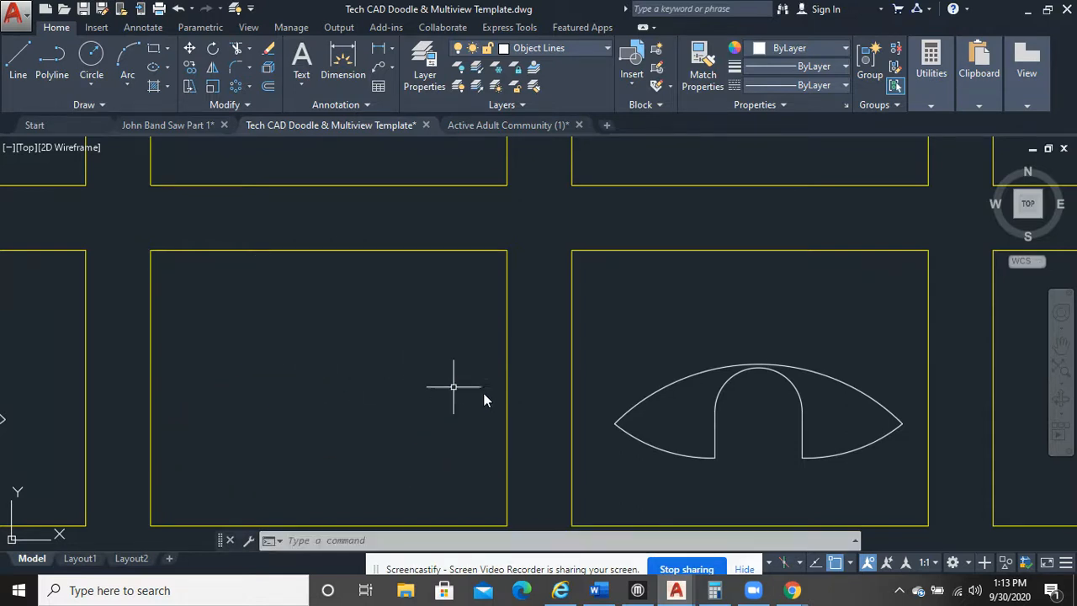
Mirror the fourth frame's eye about a horizontal line through the top of its upper arc, keeping the source object.
left_click(758, 424)
left_click(732, 364)
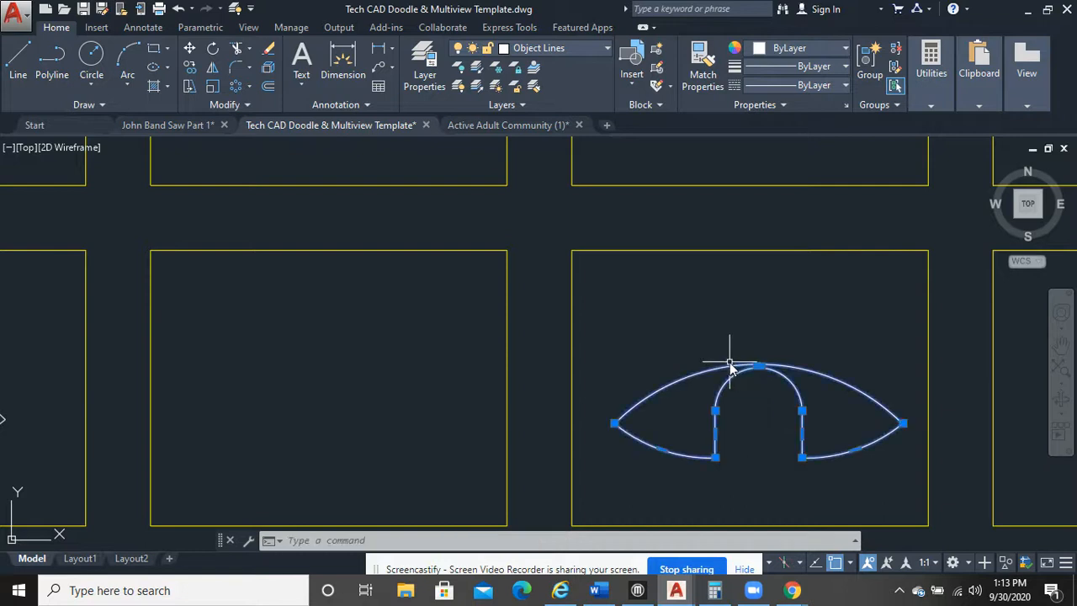
left_click(213, 68)
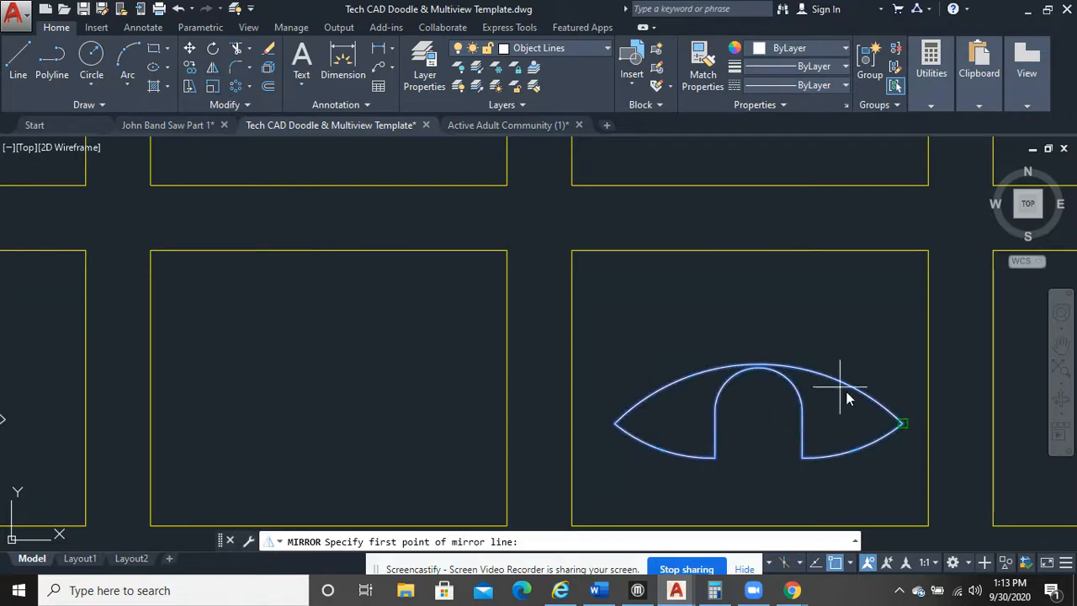
scroll(844, 391, "up", 2)
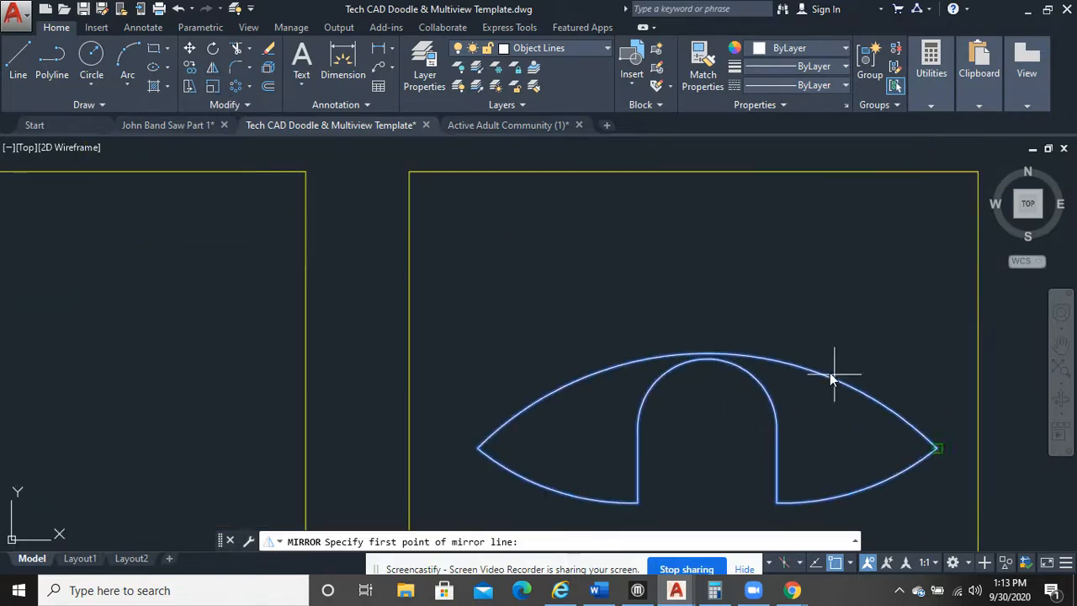
left_click(703, 353)
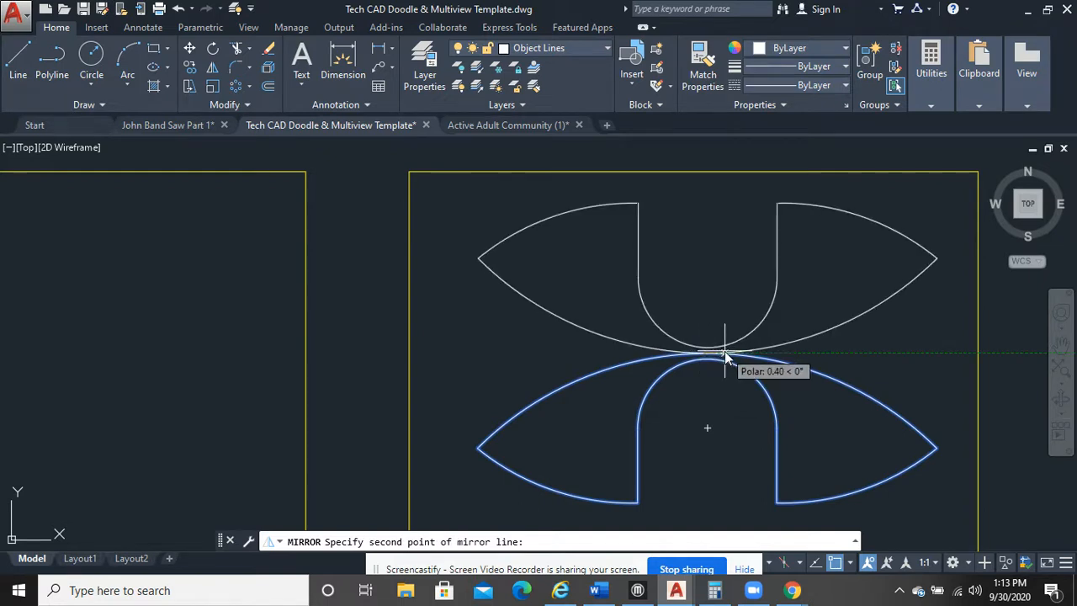
left_click(823, 353)
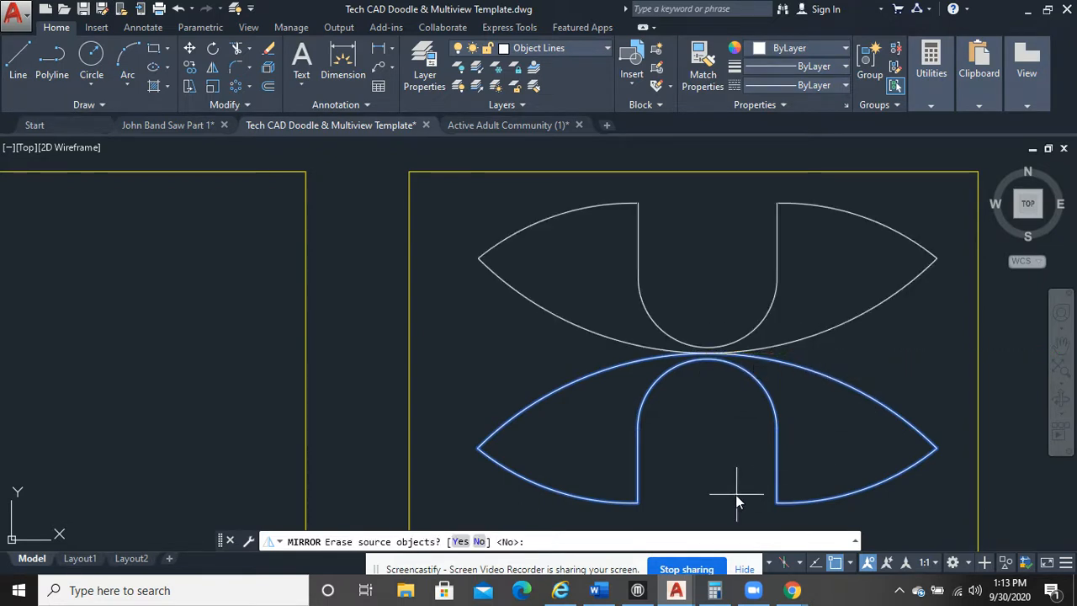
key("Return")
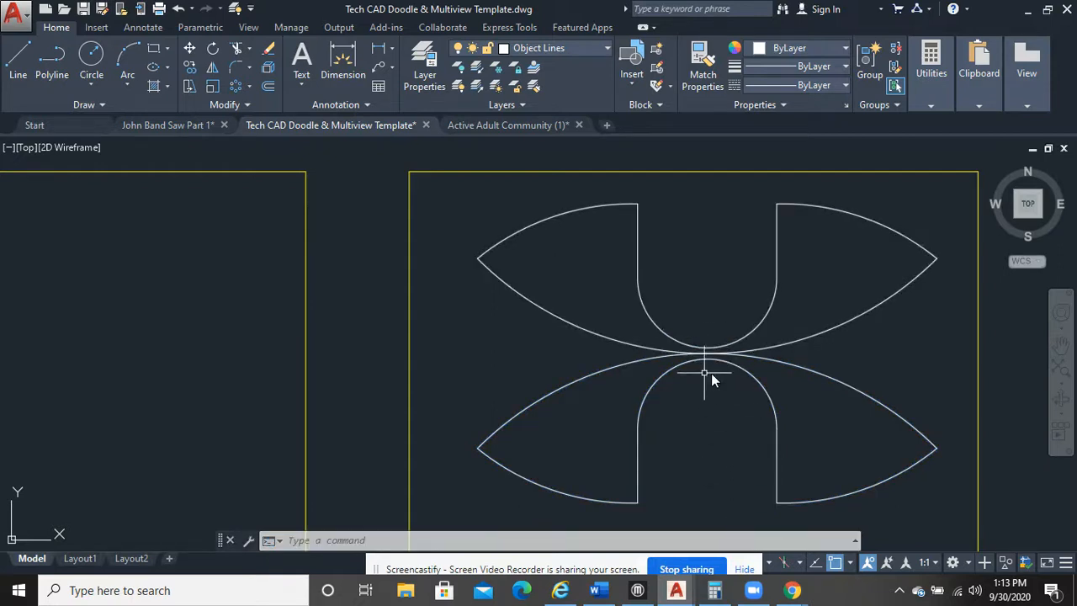
Delete both the eye and its mirrored copy from the fourth frame.
left_click(751, 446)
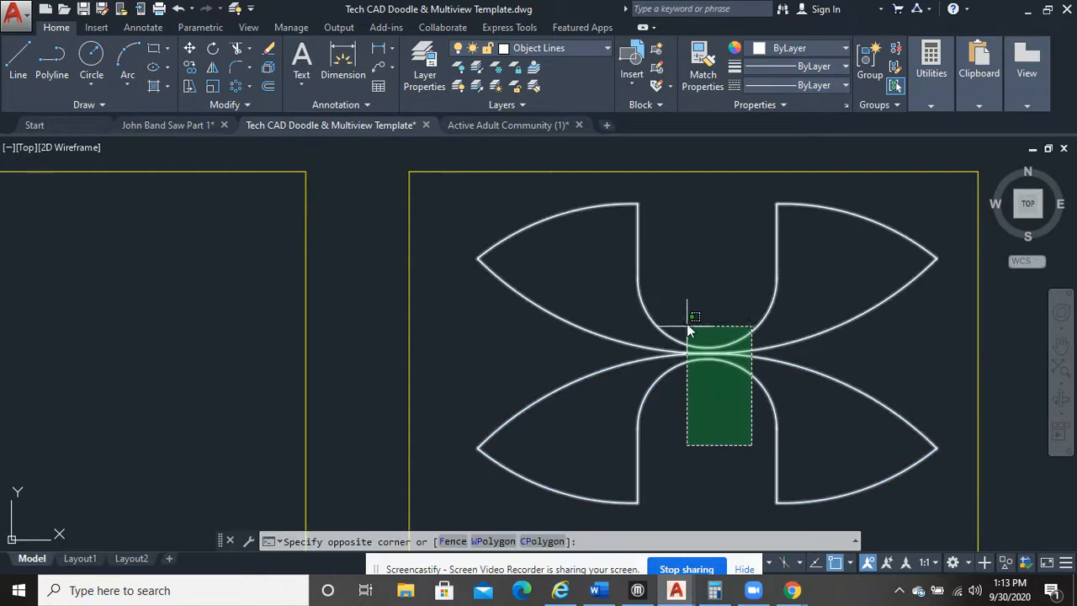
left_click(689, 423)
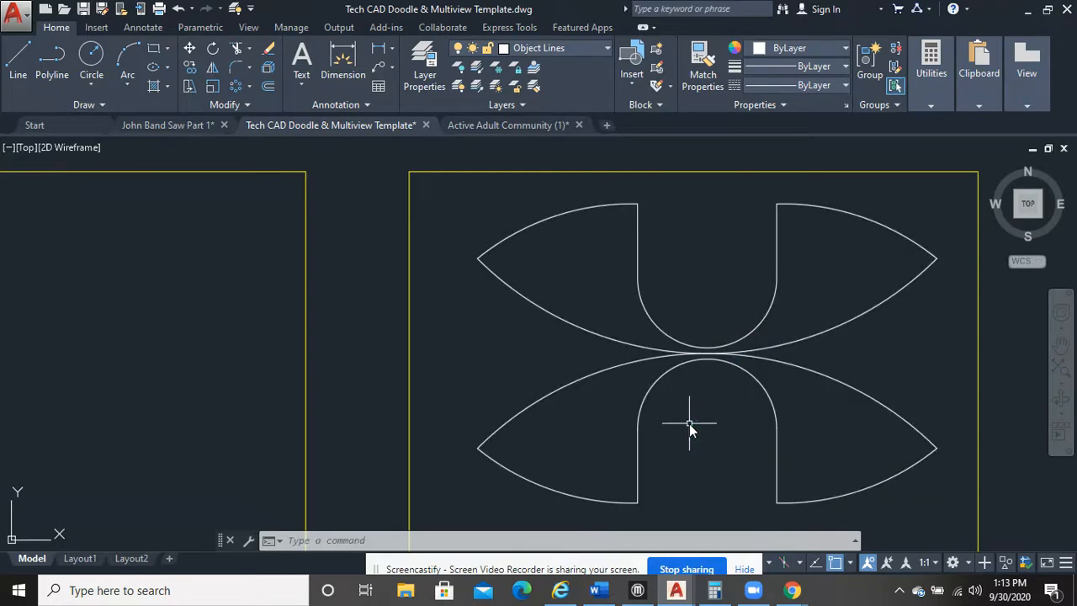
scroll(175, 404, "down", 4)
middle_click_drag(174, 409, 599, 404)
left_click(839, 416)
left_click(765, 368)
key("Delete")
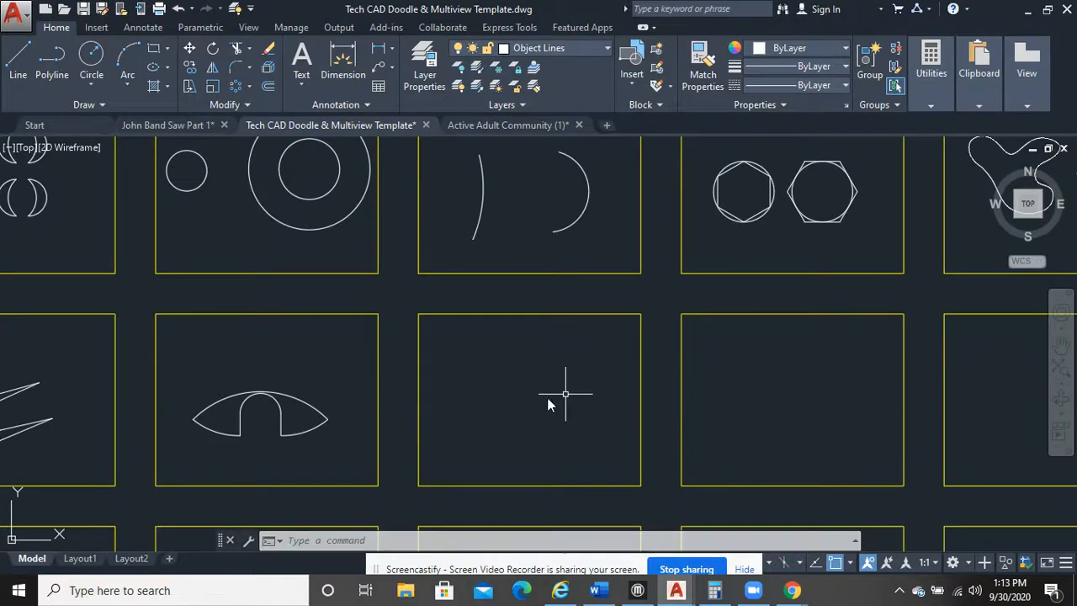
Undo the deletions and mirror operations in the third and fourth frames, back to just after the original eye was scaled.
middle_click_drag(376, 406, 527, 404)
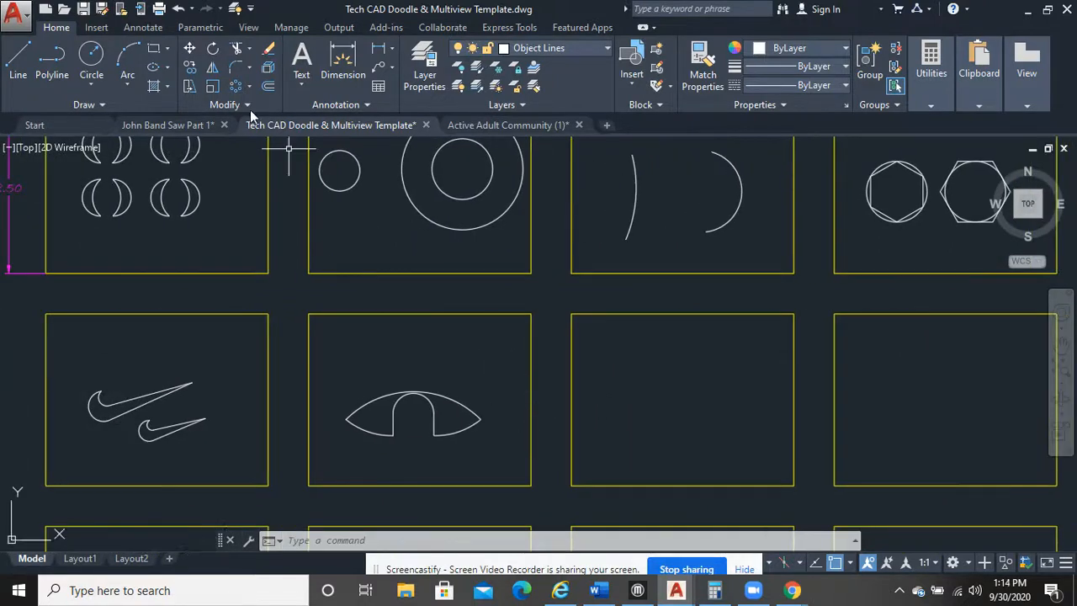
left_click(183, 9)
left_click(183, 9)
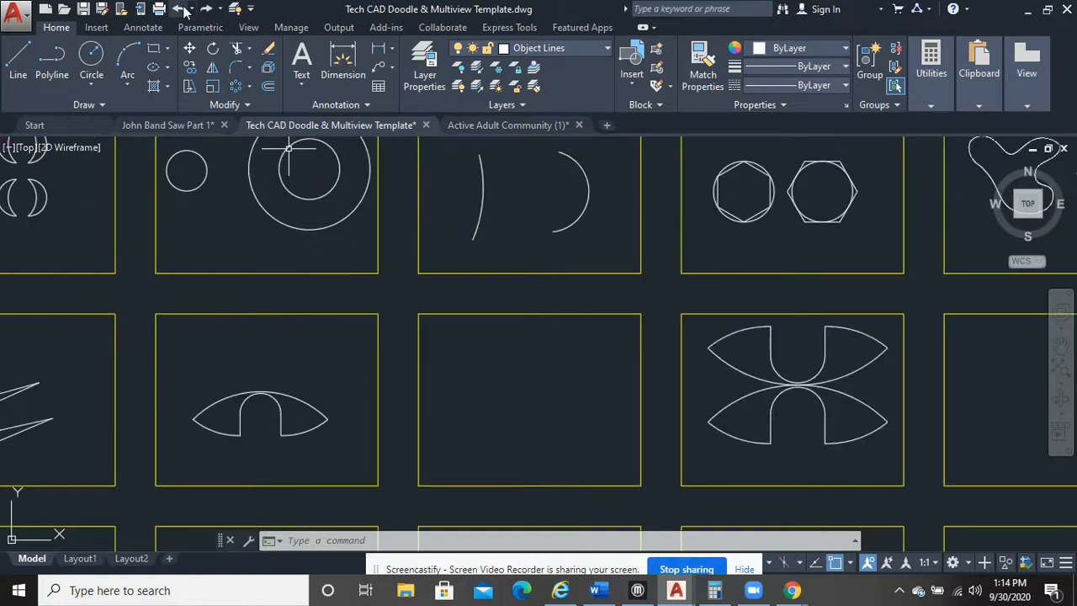
left_click(183, 8)
left_click(184, 9)
left_click(184, 9)
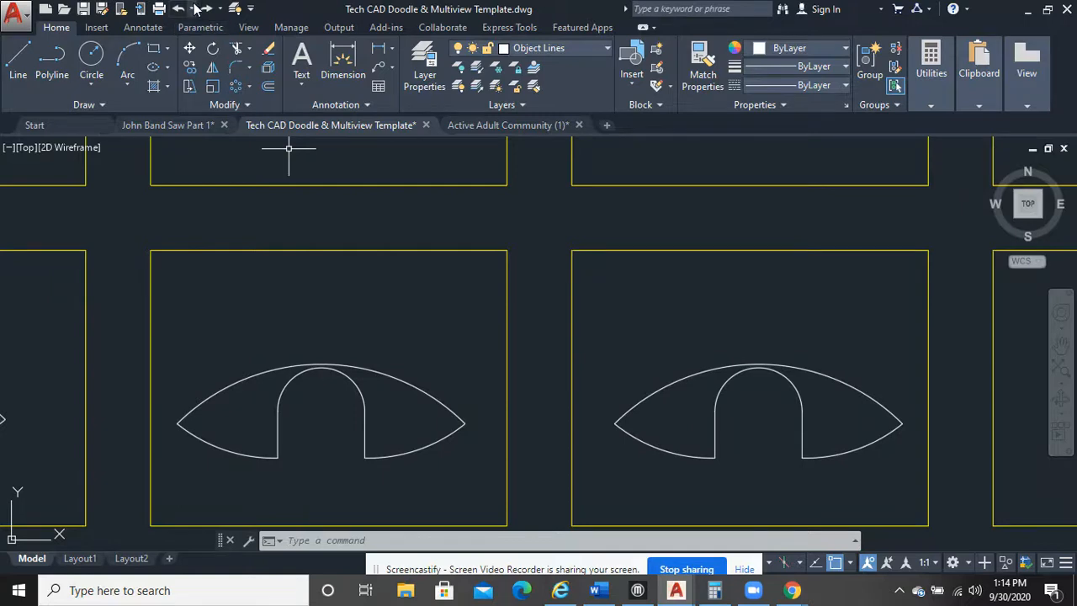
left_click(175, 8)
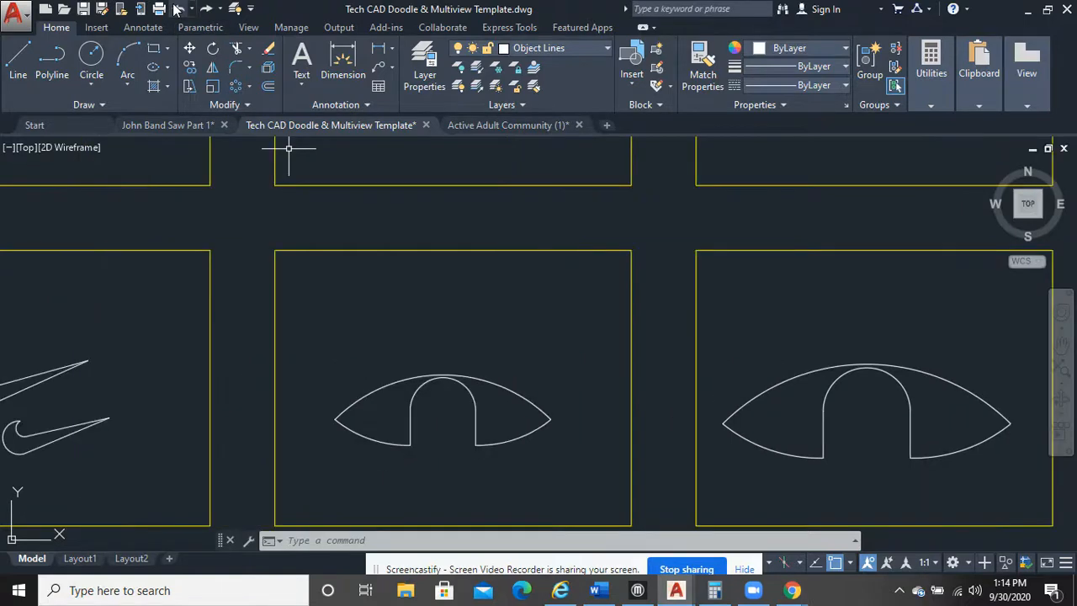
Mirror the third frame's eye about a horizontal line slightly above its upper arc, keeping the source object.
scroll(459, 175, "down", 2)
middle_click_drag(579, 264, 391, 324)
scroll(392, 326, "up", 2)
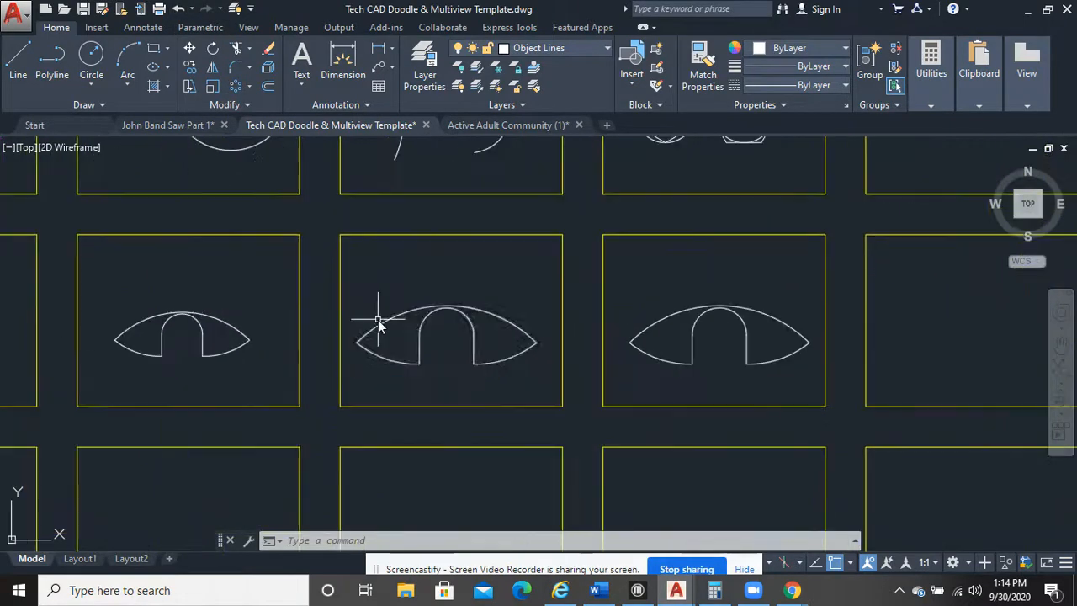
left_click(444, 345)
left_click(395, 274)
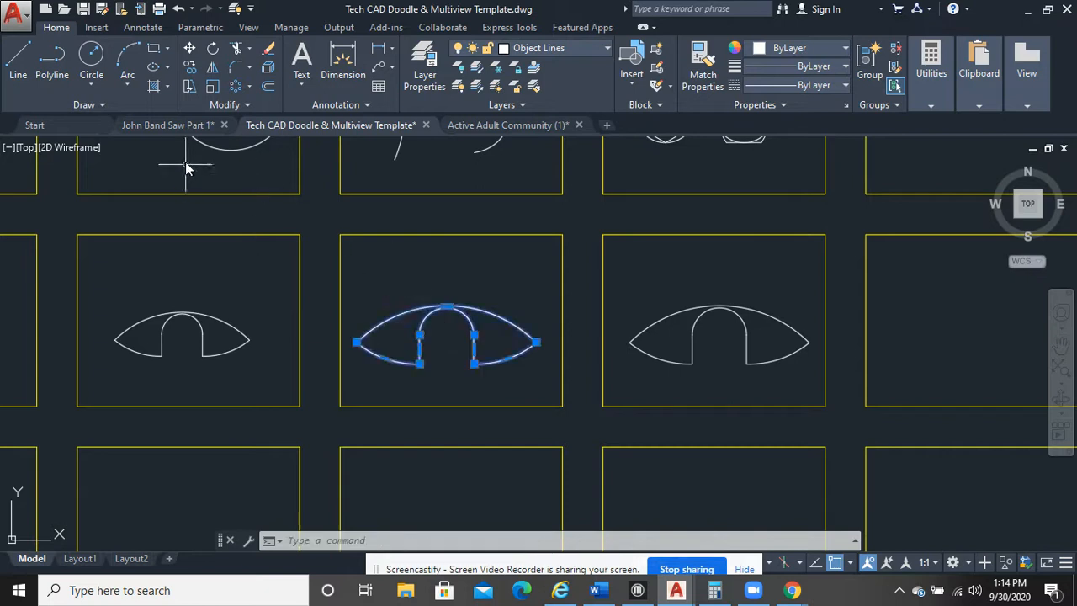
left_click(211, 68)
left_click(396, 294)
left_click(499, 295)
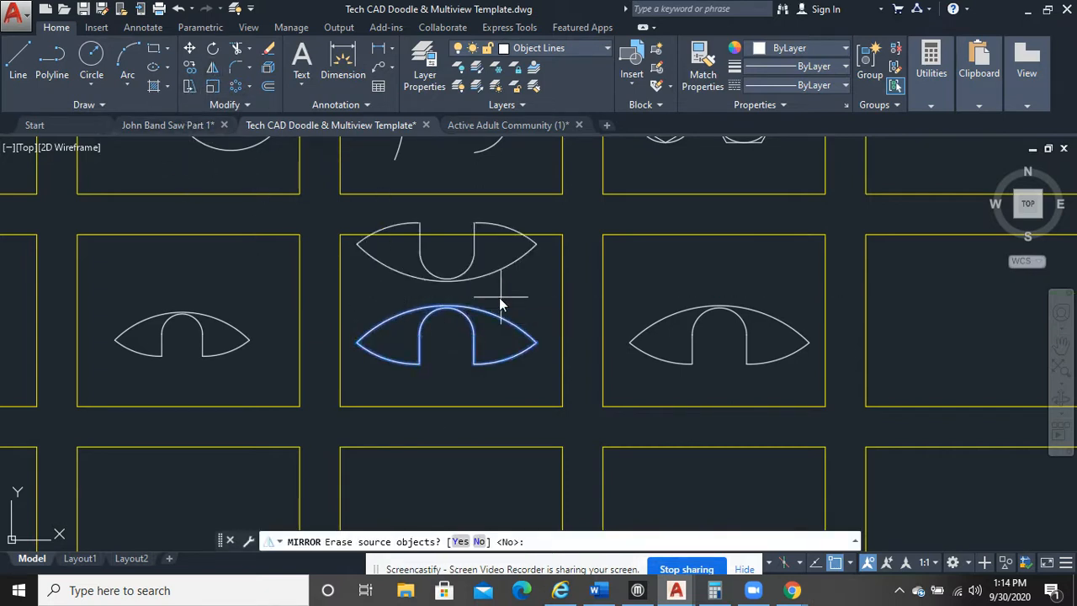
key("Return")
Move the third frame's eye and its mirrored copy down together so the pair fits inside the frame.
left_click(442, 324)
left_click(399, 278)
right_click(399, 278)
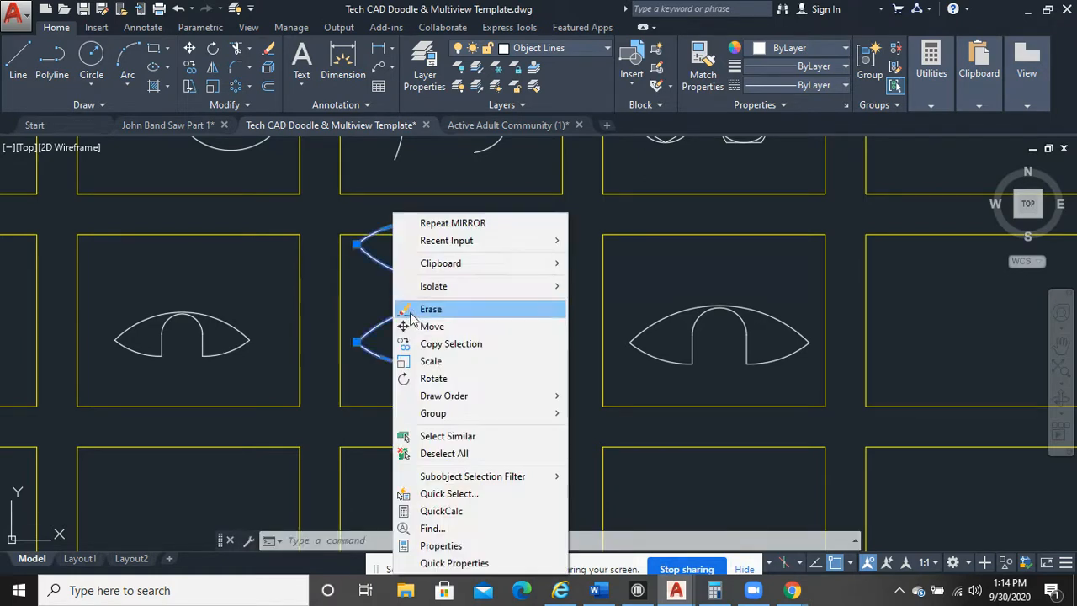
left_click(408, 327)
left_click(434, 307)
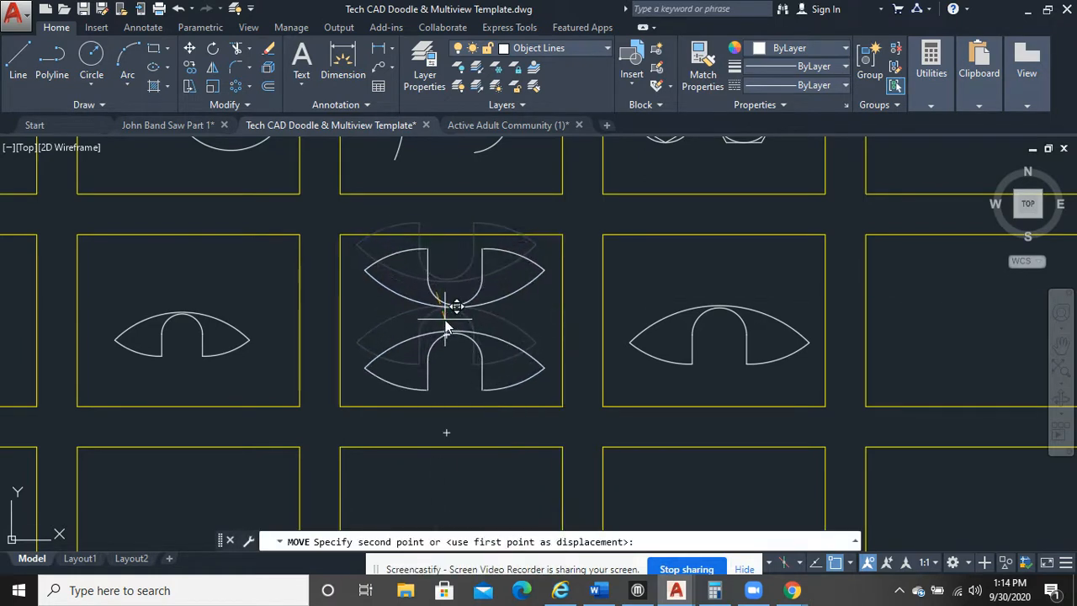
left_click(456, 309)
Mirror the fourth frame's eye about a horizontal line through the top of its upper arc, keeping the source object.
scroll(756, 346, "up", 5)
middle_click_drag(757, 346, 683, 397)
left_click(607, 385)
left_click(471, 251)
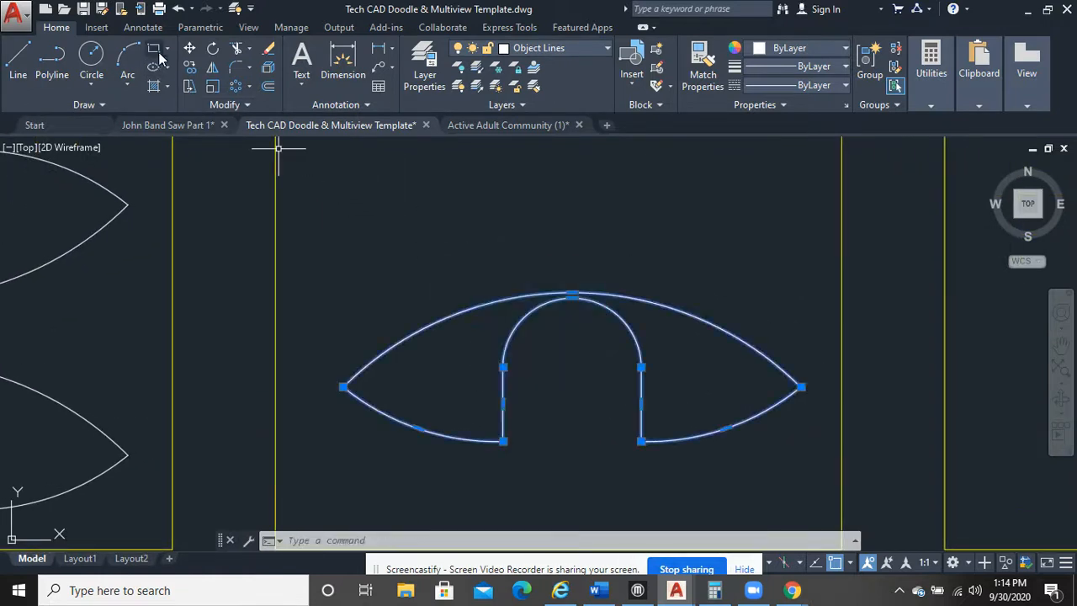
left_click(212, 74)
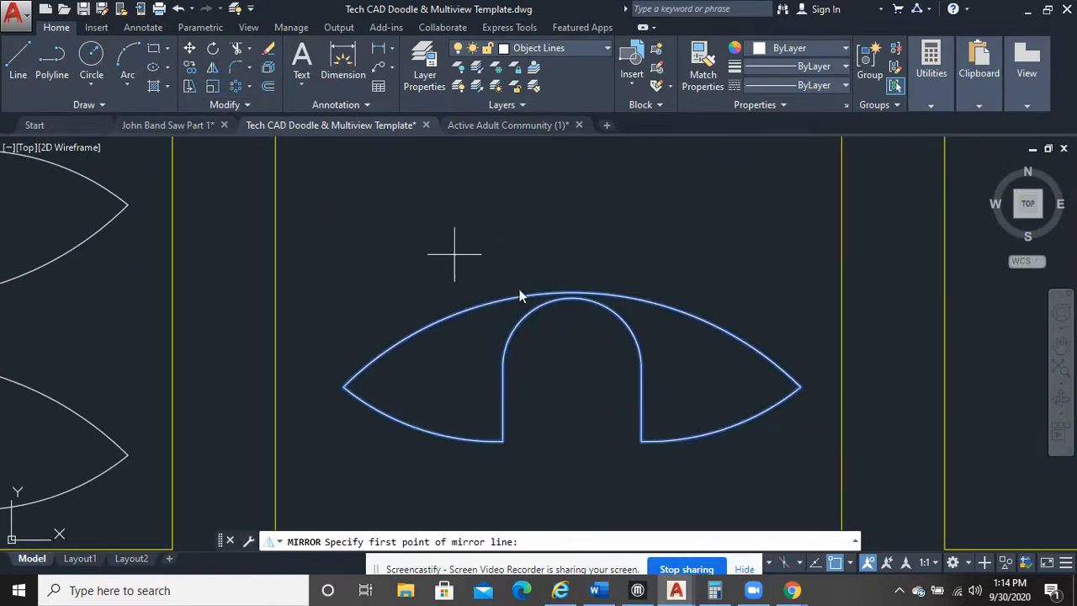
left_click(572, 294)
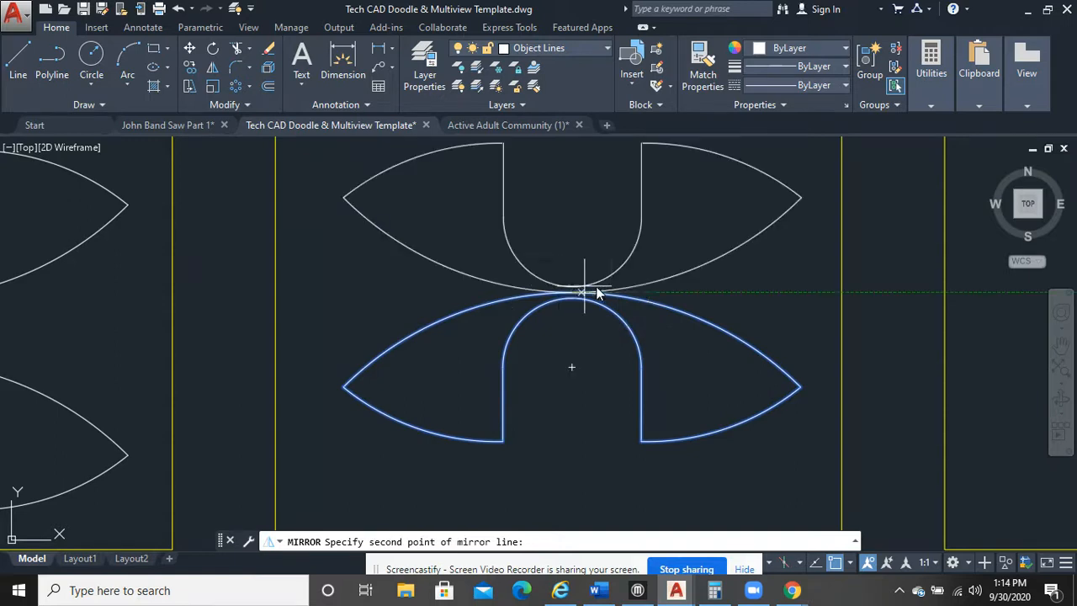
left_click(677, 295)
key("Return")
scroll(697, 402, "down", 2)
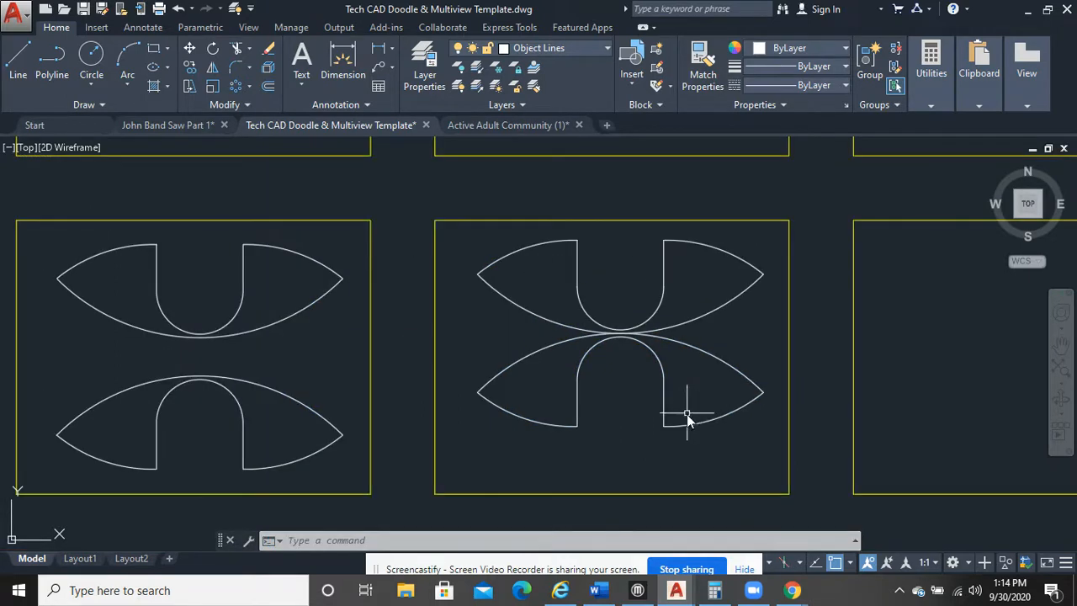
middle_click_drag(503, 343, 774, 342)
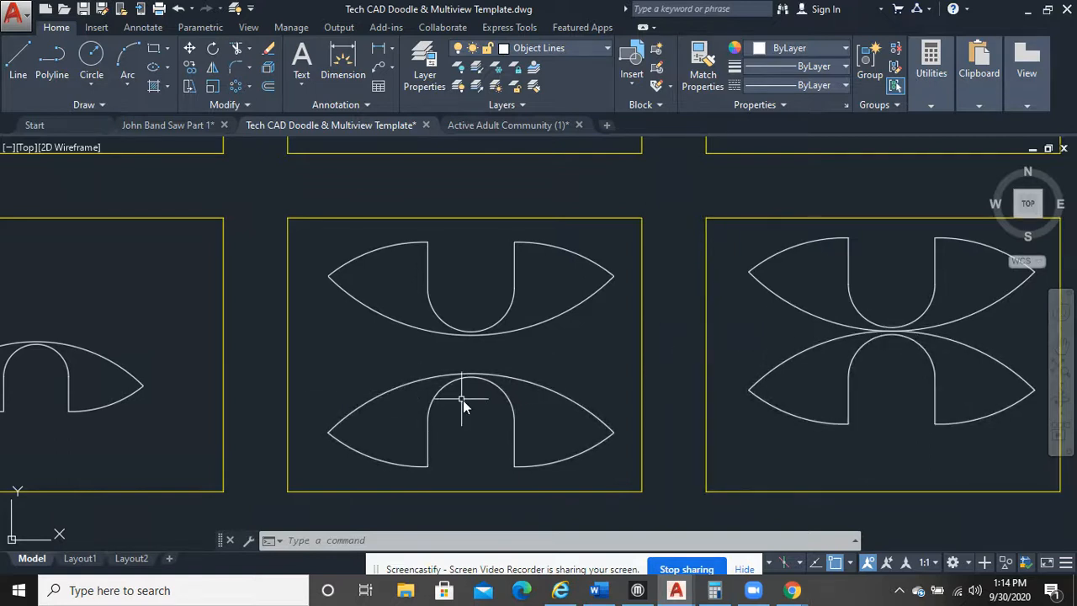
Mirror the second frame's eye about a horizontal line slightly below the top of its inner arch, keeping the source so both halves overlap.
middle_click_drag(219, 385, 712, 398)
scroll(543, 371, "up", 2)
middle_click_drag(552, 368, 476, 368)
left_click(456, 373)
left_click(433, 338)
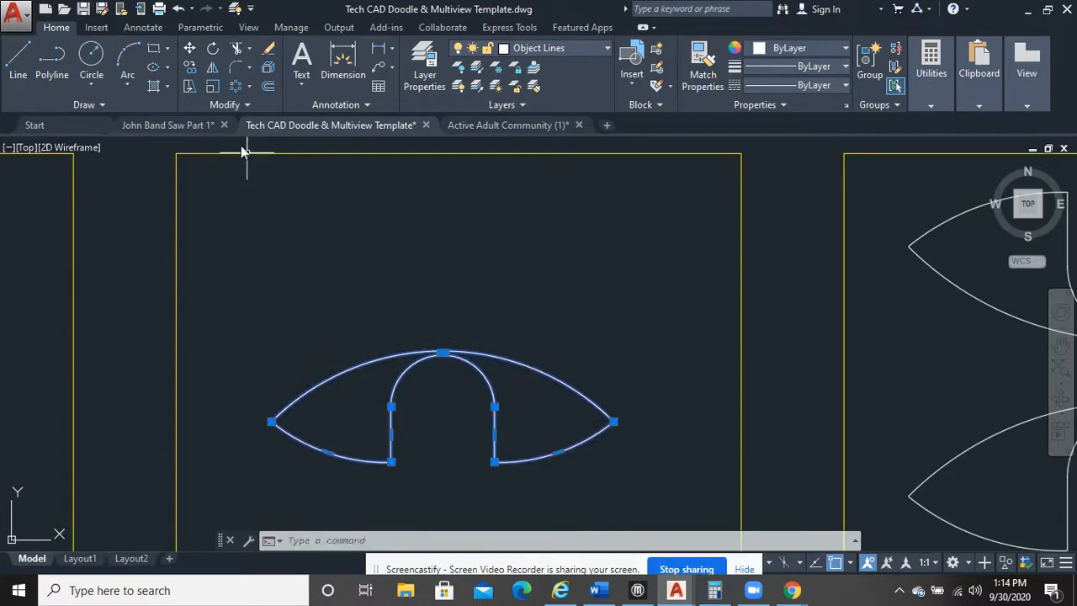
left_click(213, 69)
scroll(514, 360, "up", 4)
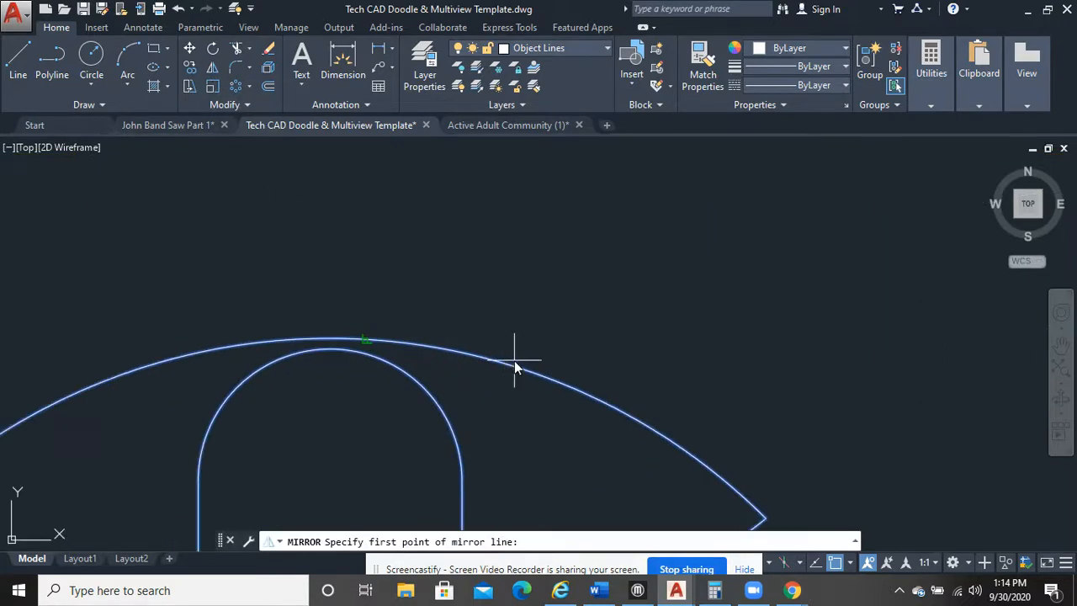
left_click(326, 384)
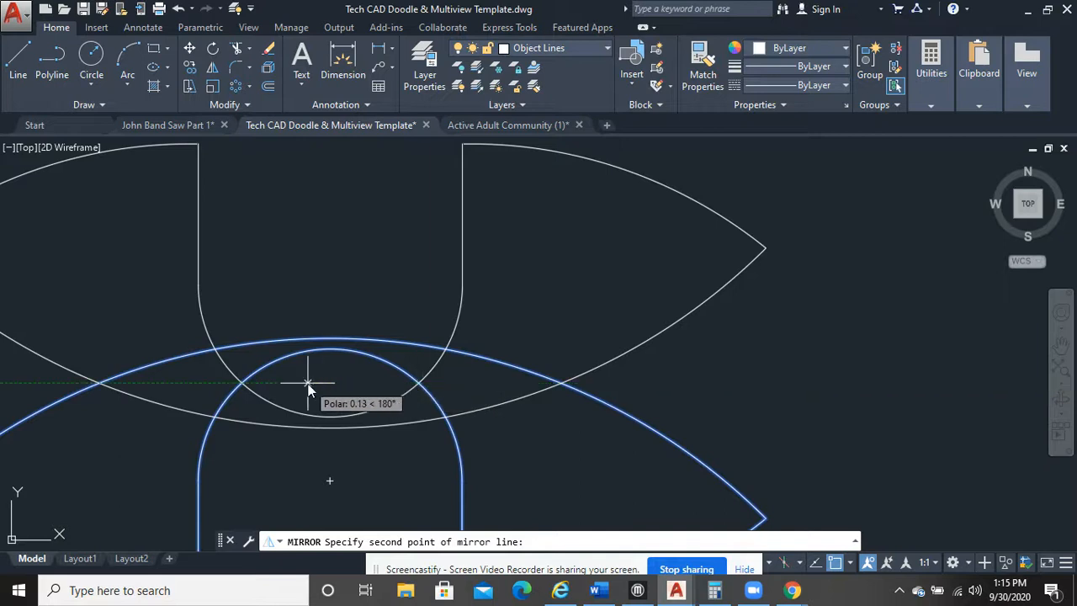
left_click(721, 383)
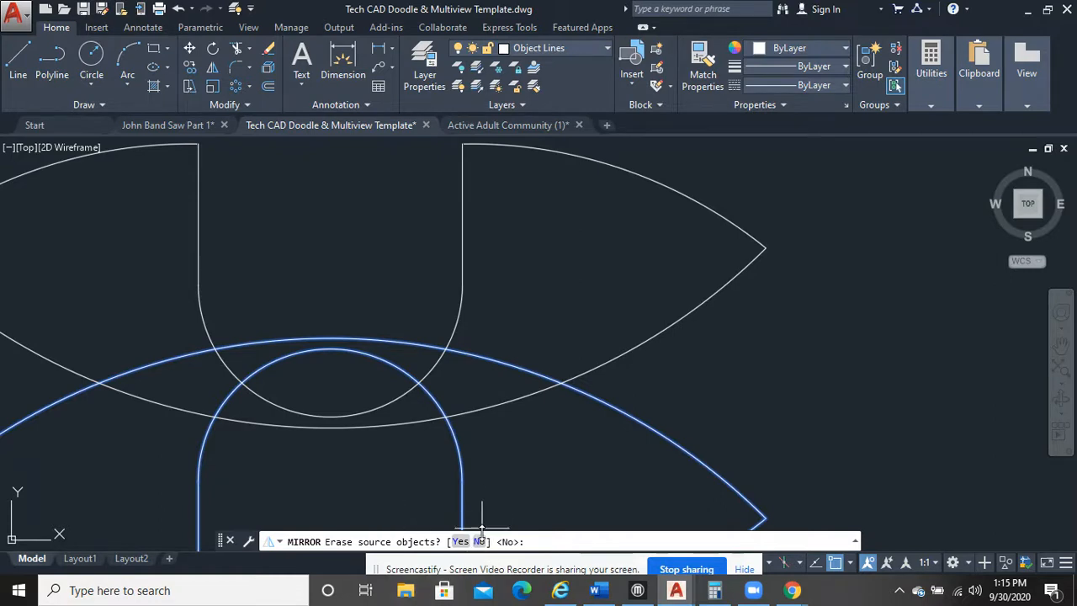
key("Return")
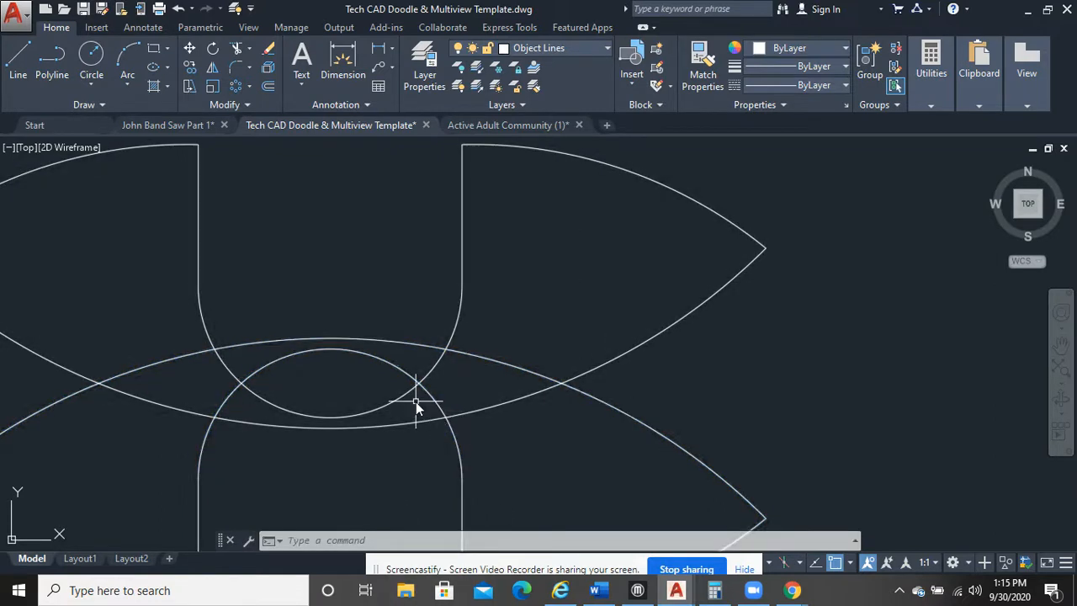
Trim the upper half's curves where they run through the lower half's body in the second frame's overlapping logo.
scroll(414, 406, "down", 2)
middle_click_drag(412, 405, 483, 343)
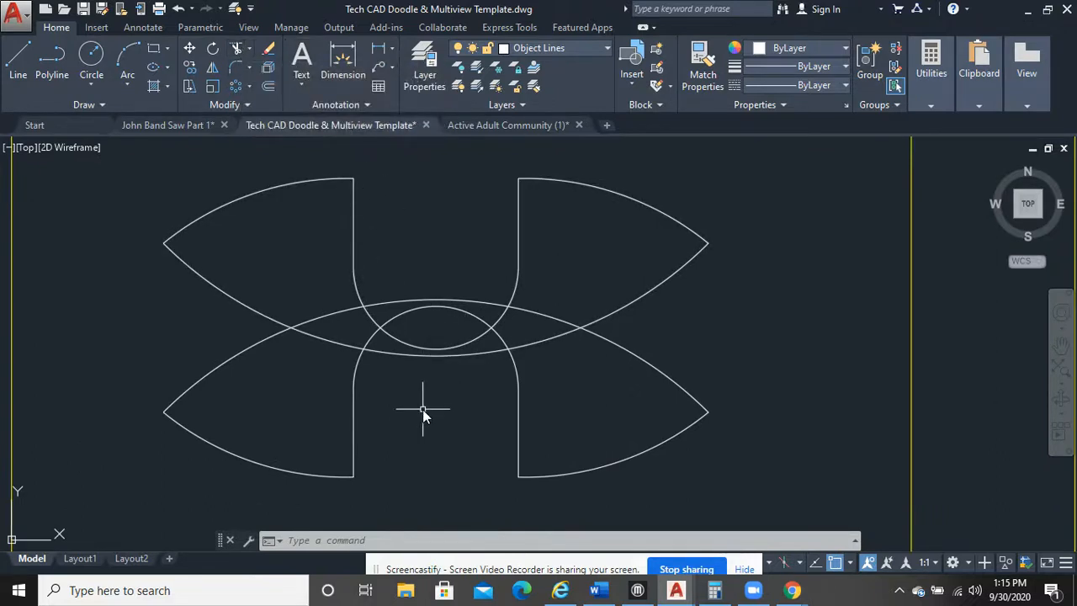
type("tr")
key("Return")
key("Return")
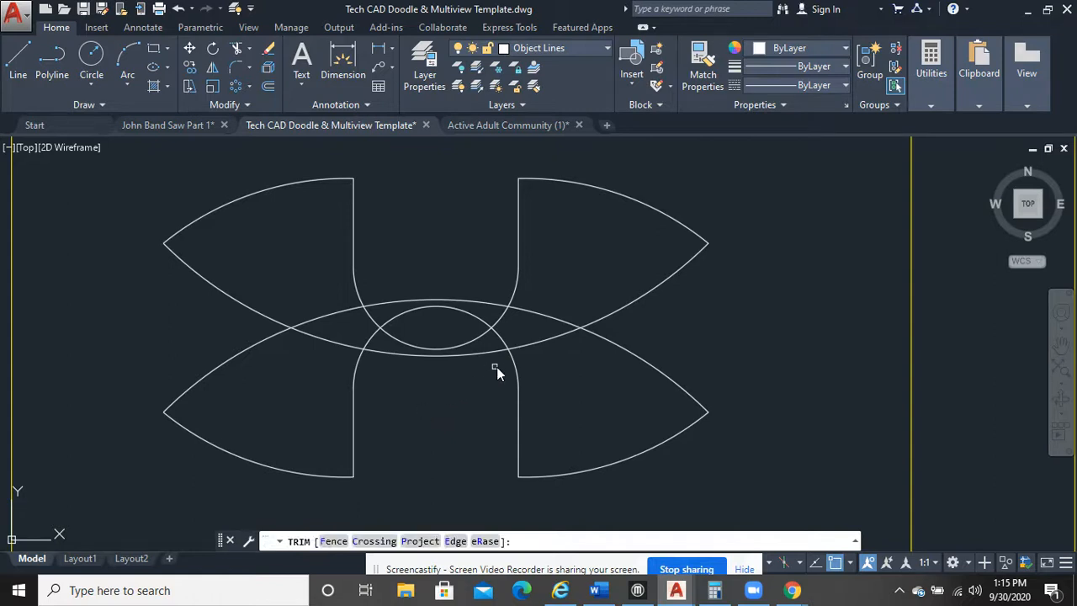
left_click(543, 341)
left_click(484, 324)
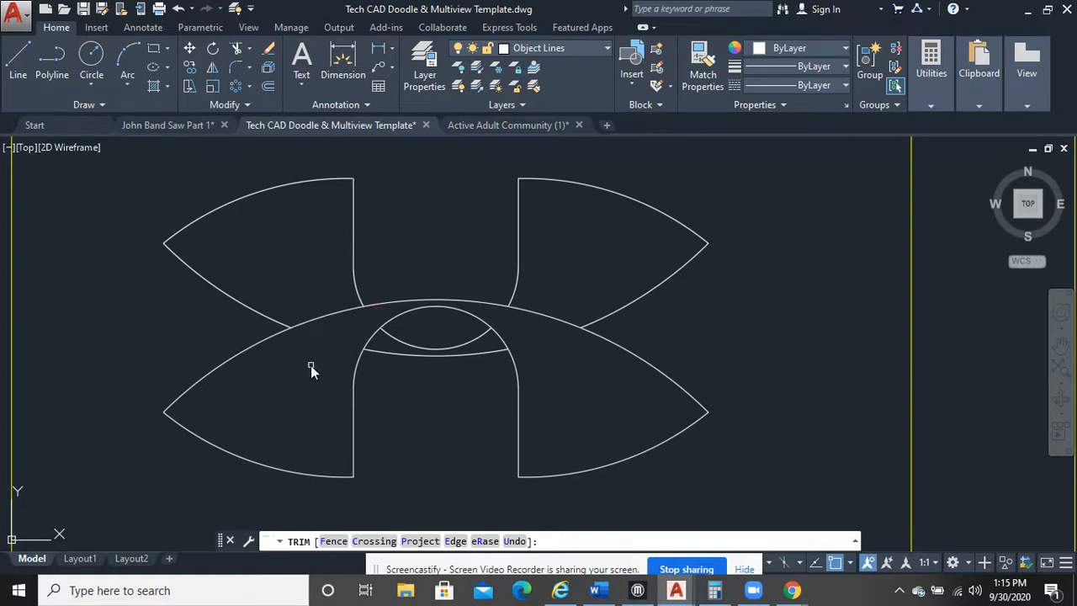
right_click(410, 234)
left_click(429, 244)
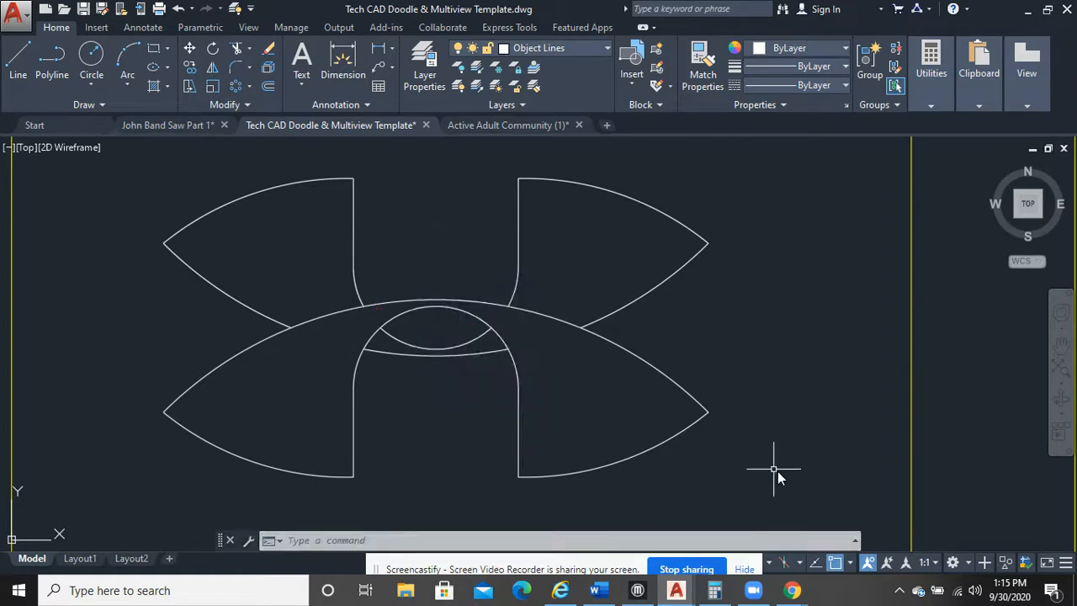
Switch to Chrome to examine the Under Armour logo's centre in the image results, and return to the doodle drawing in AutoCAD.
scroll(718, 371, "down", 2)
scroll(718, 363, "up", 1)
middle_click_drag(683, 369, 613, 360)
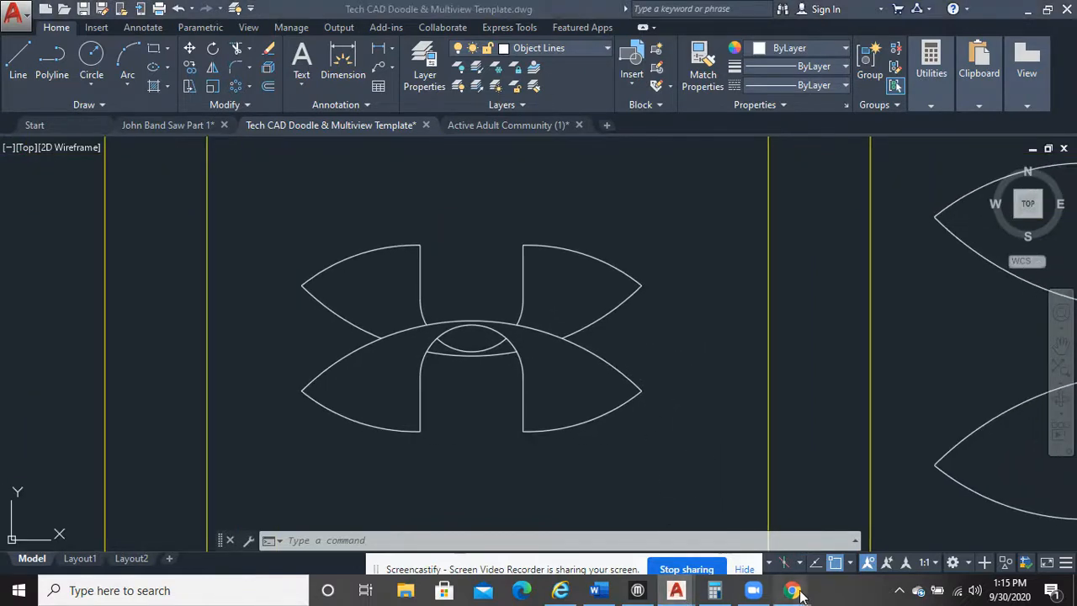
mouse_move(794, 590)
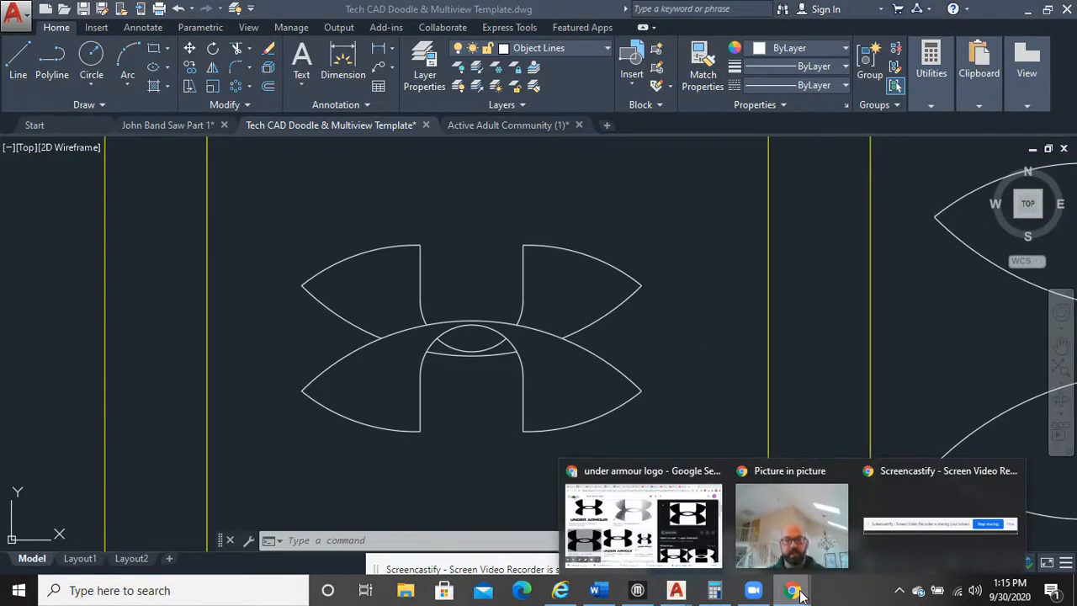
left_click(591, 540)
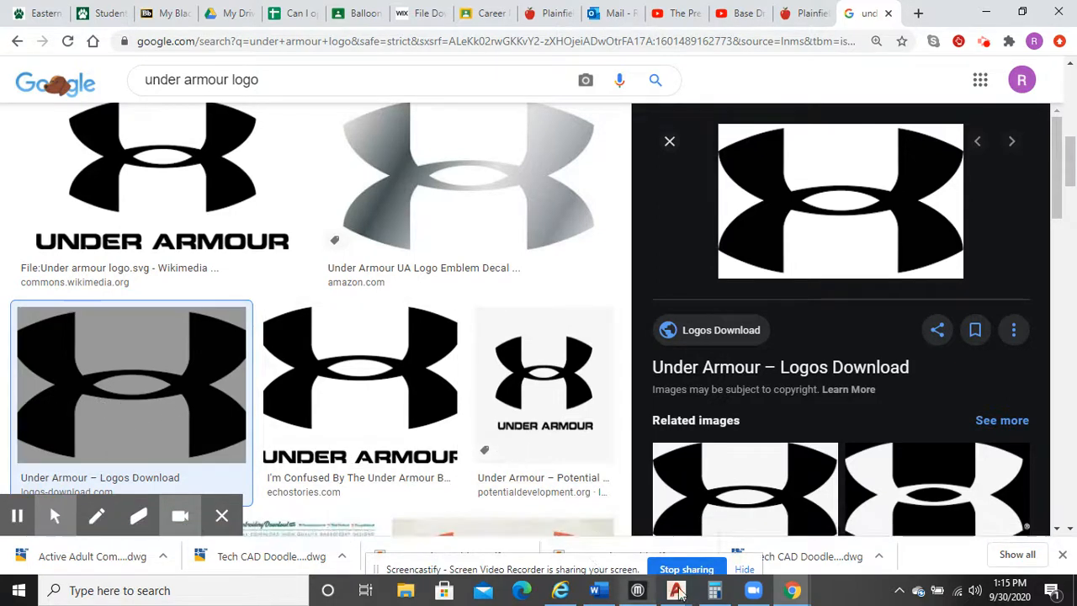
mouse_move(683, 594)
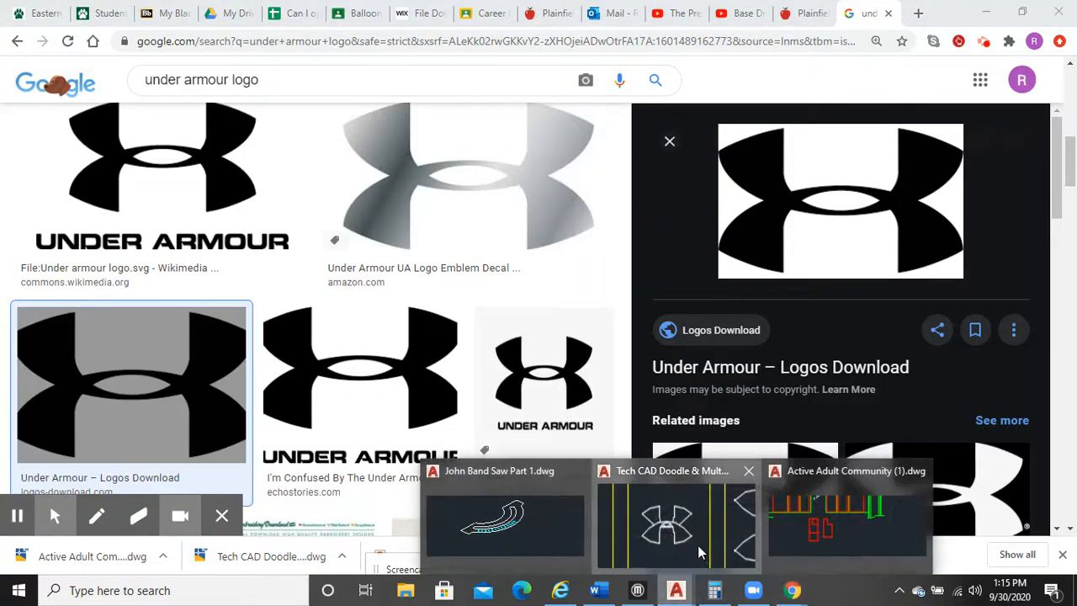
left_click(701, 552)
scroll(402, 399, "up", 3)
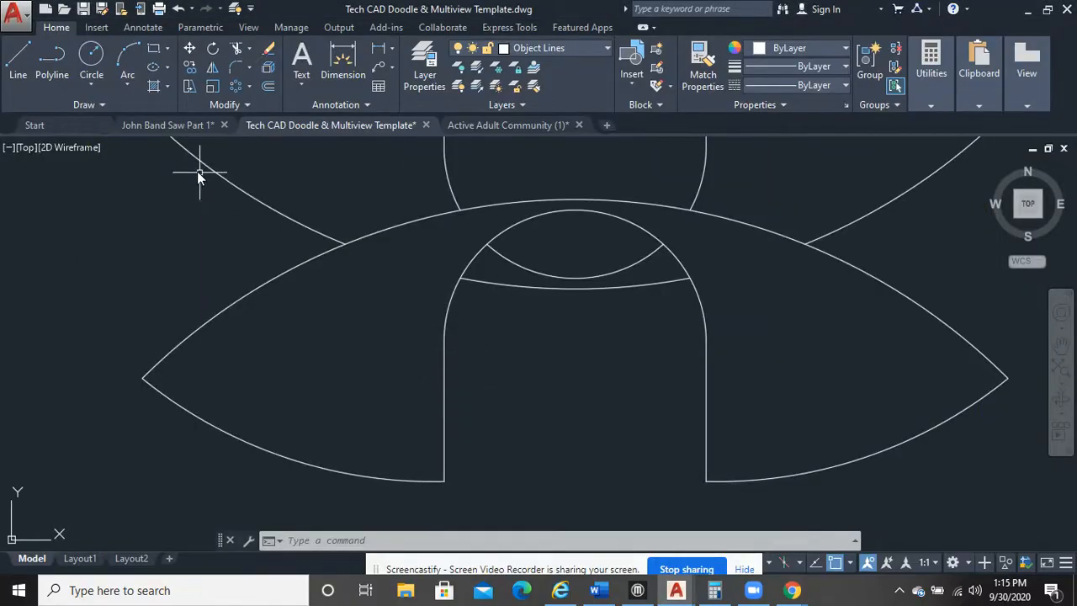
left_click(24, 67)
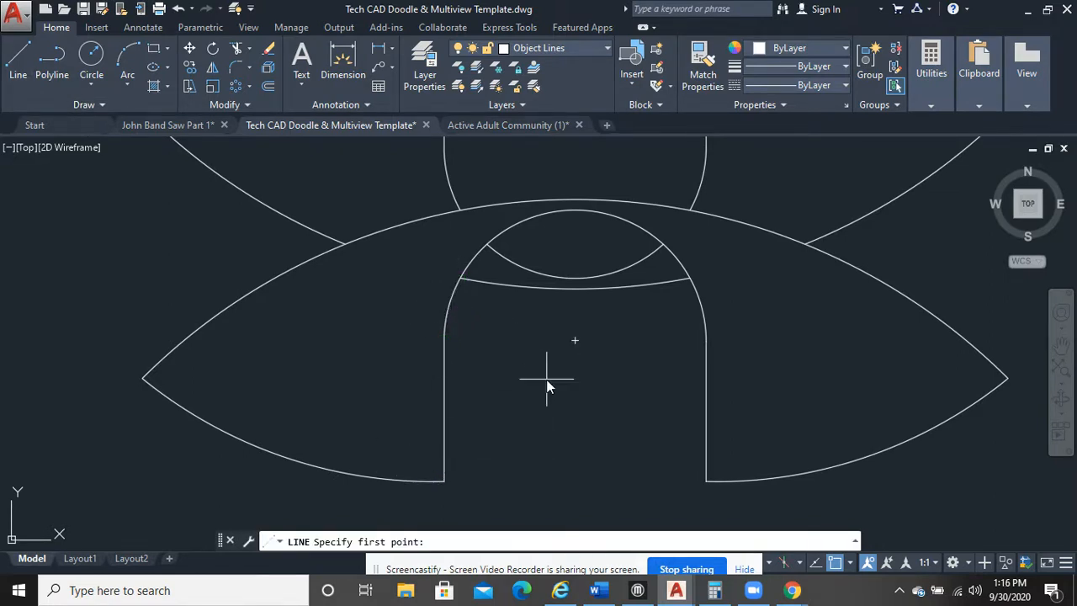
key("Escape")
scroll(547, 383, "down", 4)
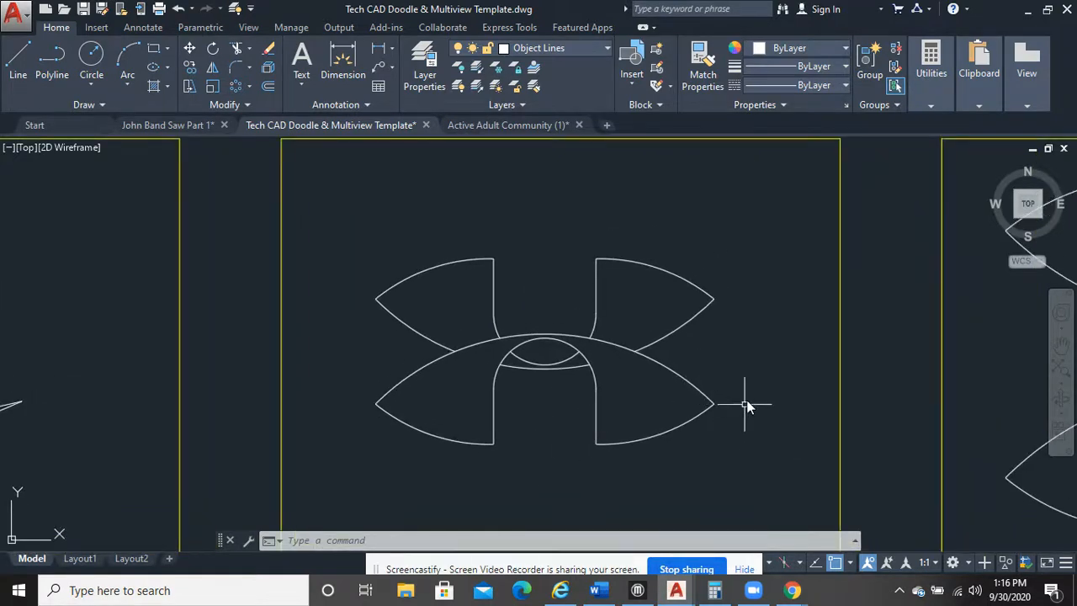
Examine the Under Armour logo beside the two Nike symbols and review the whole grid of doodle frames.
scroll(746, 396, "down", 2)
middle_click_drag(749, 397, 700, 381)
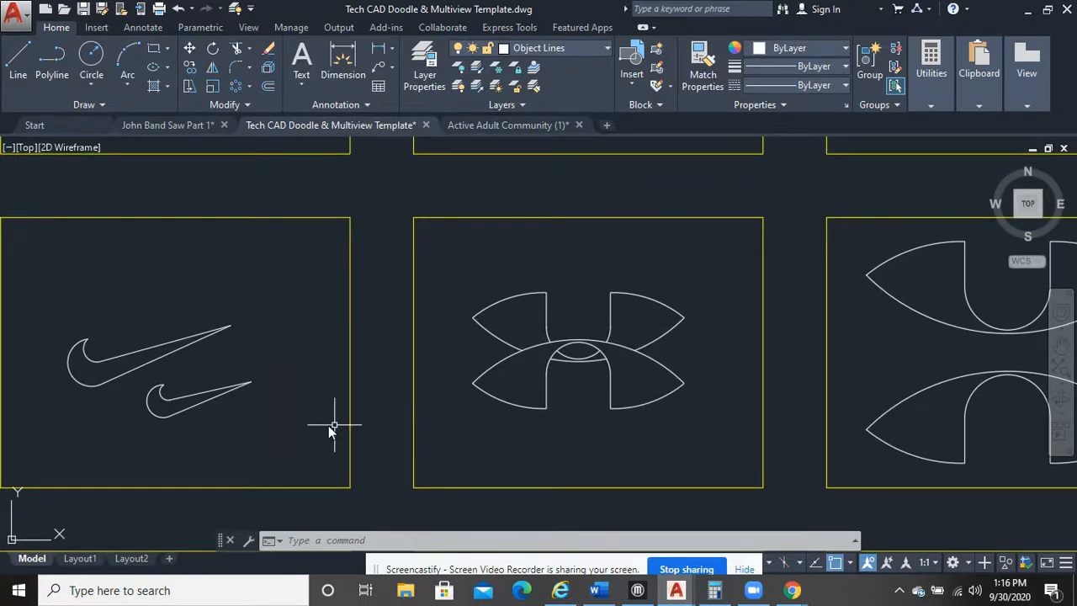
scroll(265, 424, "up", 2)
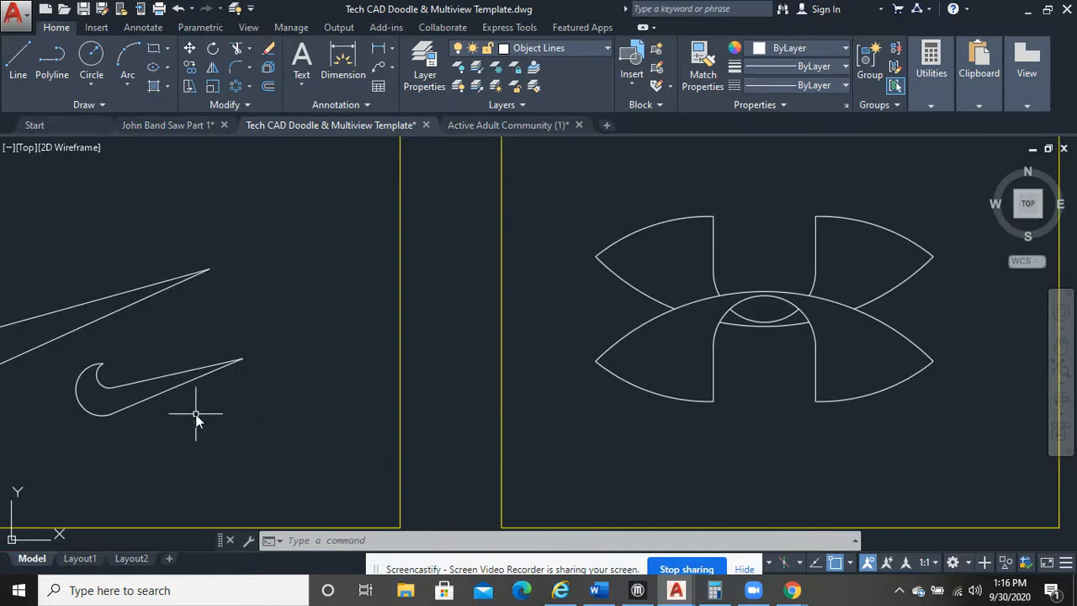
scroll(197, 421, "down", 2)
mouse_move(601, 409)
middle_mouse_down()
mouse_move(531, 406)
mouse_move(614, 359)
mouse_move(645, 360)
middle_mouse_up()
left_click(692, 386)
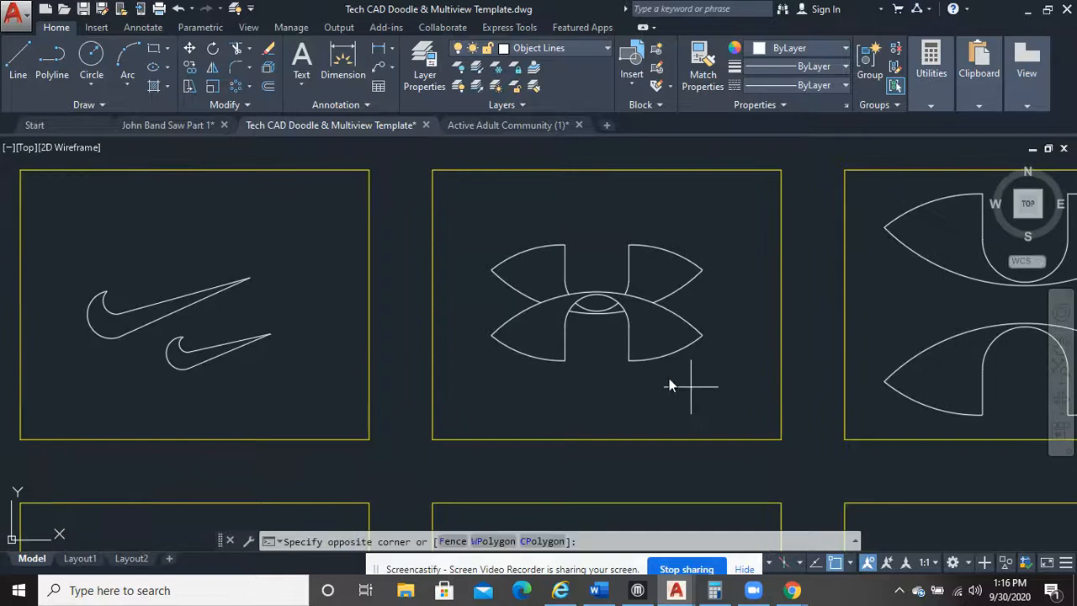
left_click(512, 227)
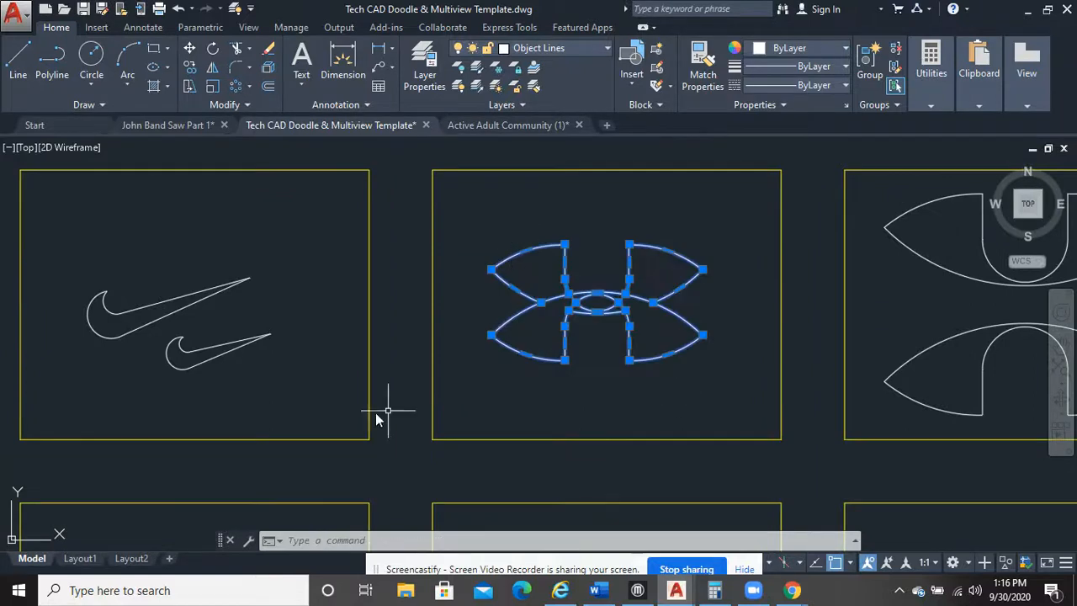
key("Escape")
left_click(304, 401)
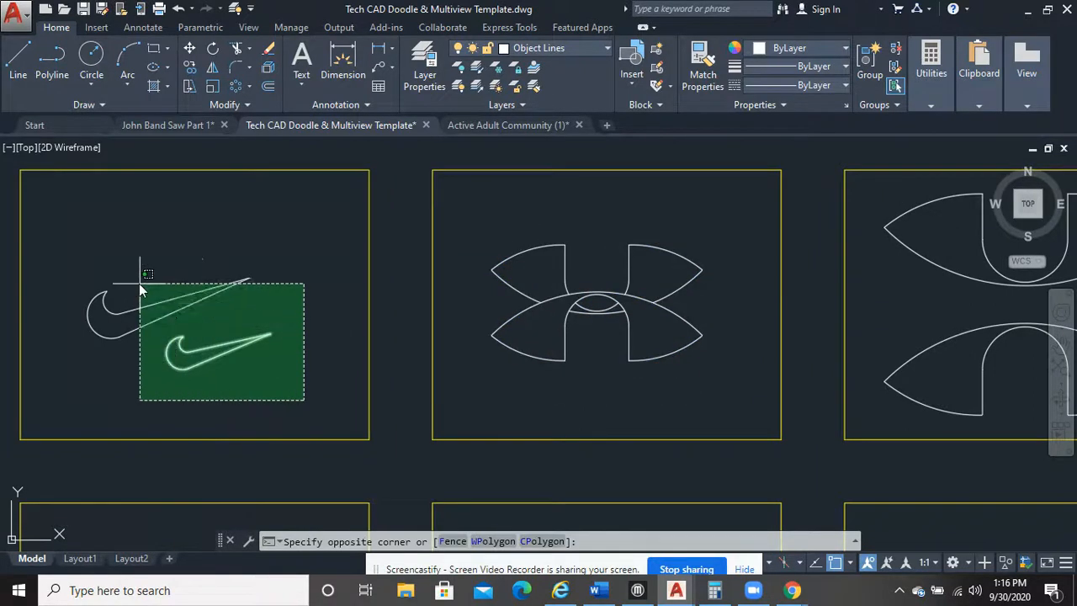
left_click(165, 322)
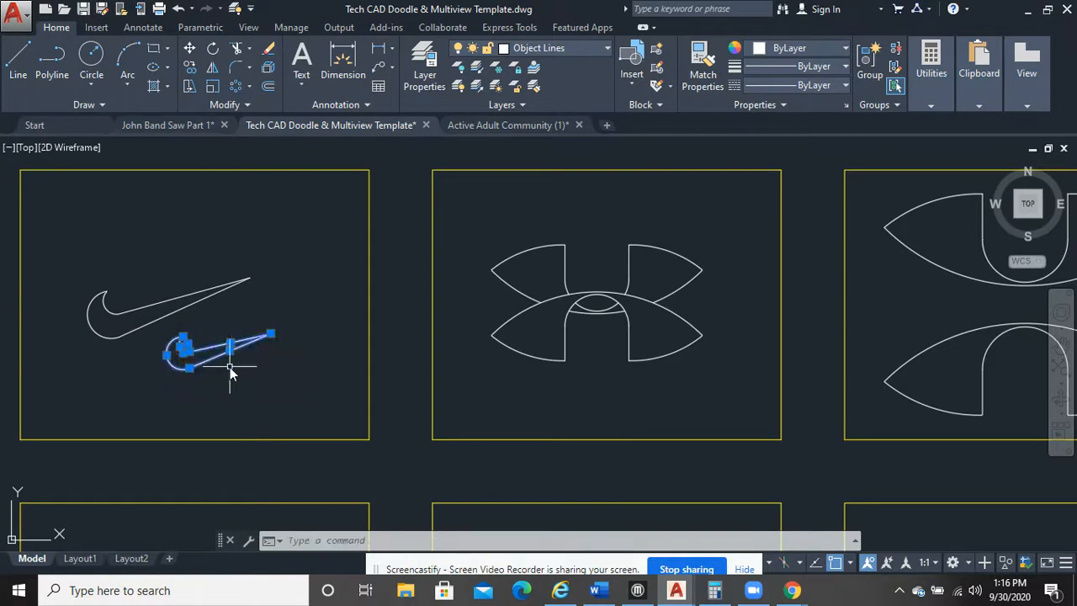
key("Escape")
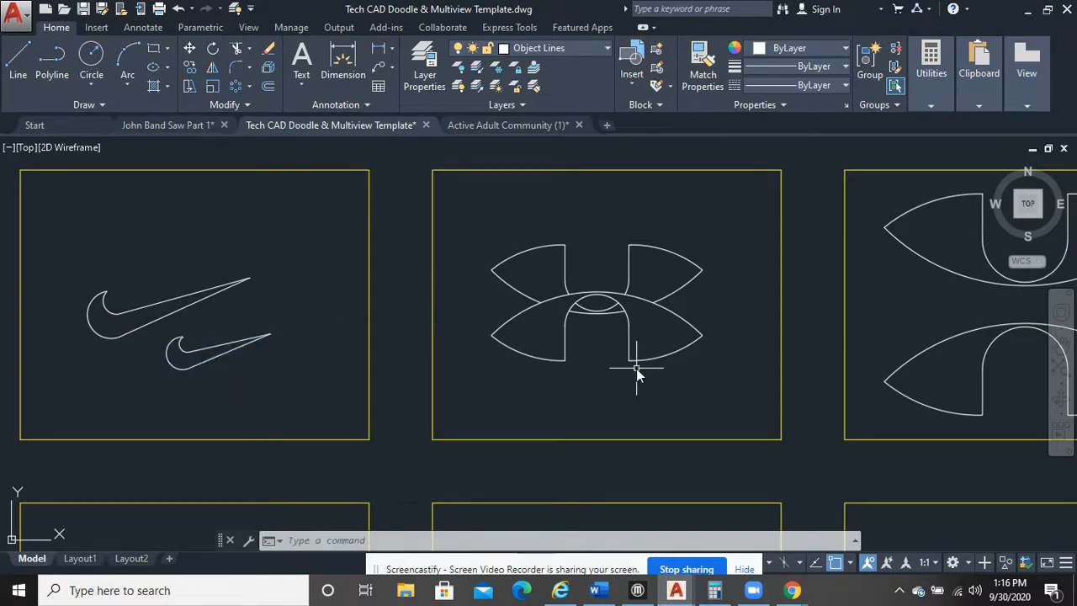
scroll(636, 369, "down", 3)
middle_click_drag(642, 376, 356, 397)
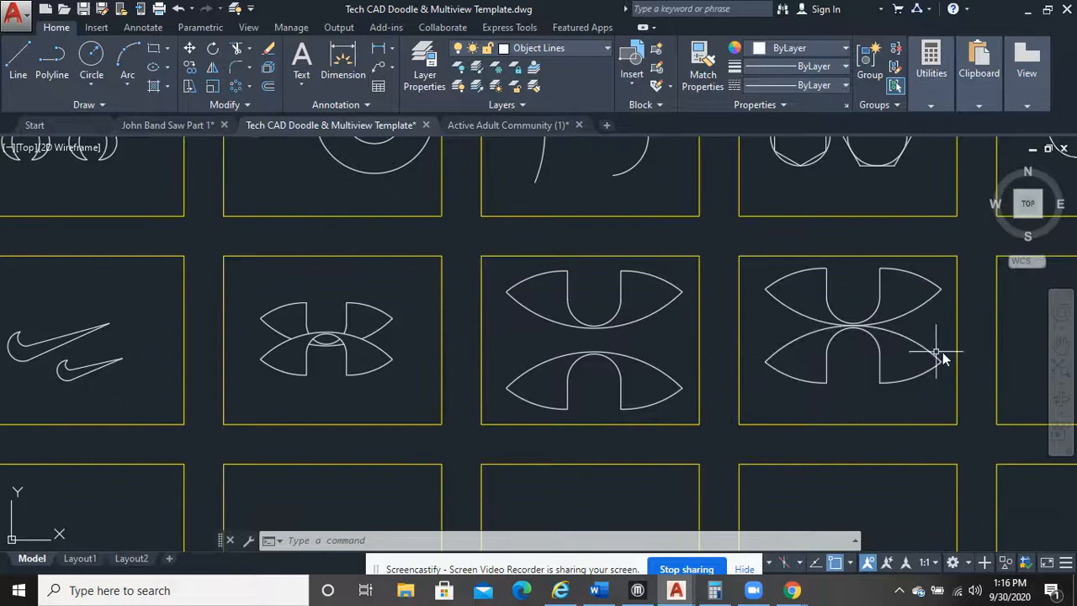
scroll(452, 401, "down", 4)
scroll(449, 405, "up", 2)
scroll(448, 404, "down", 3)
middle_click_drag(445, 409, 471, 313)
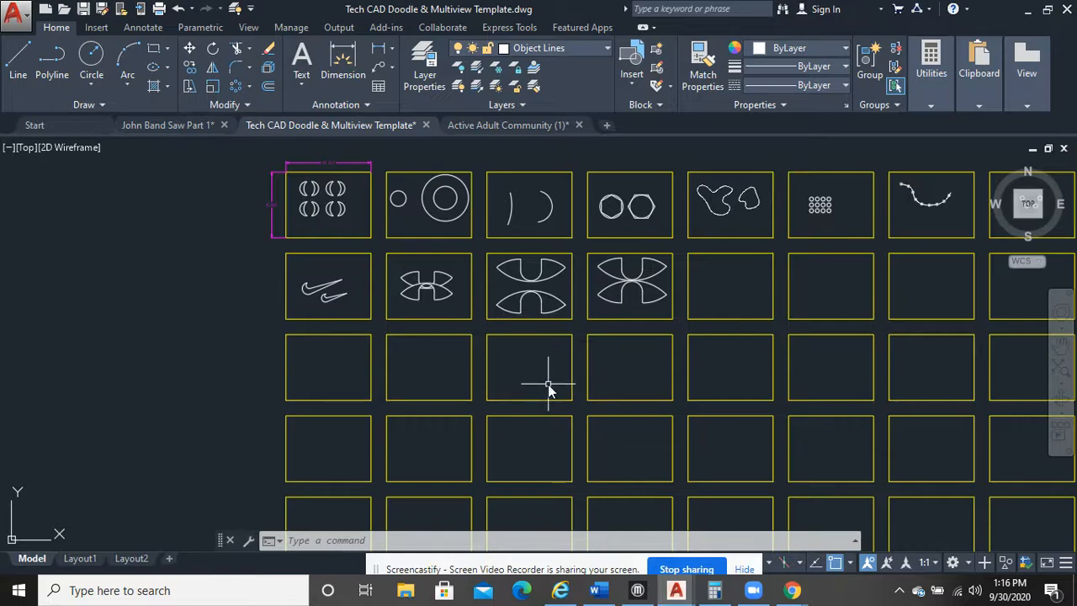
mouse_move(666, 373)
middle_mouse_down()
mouse_move(543, 346)
mouse_move(549, 362)
middle_mouse_up()
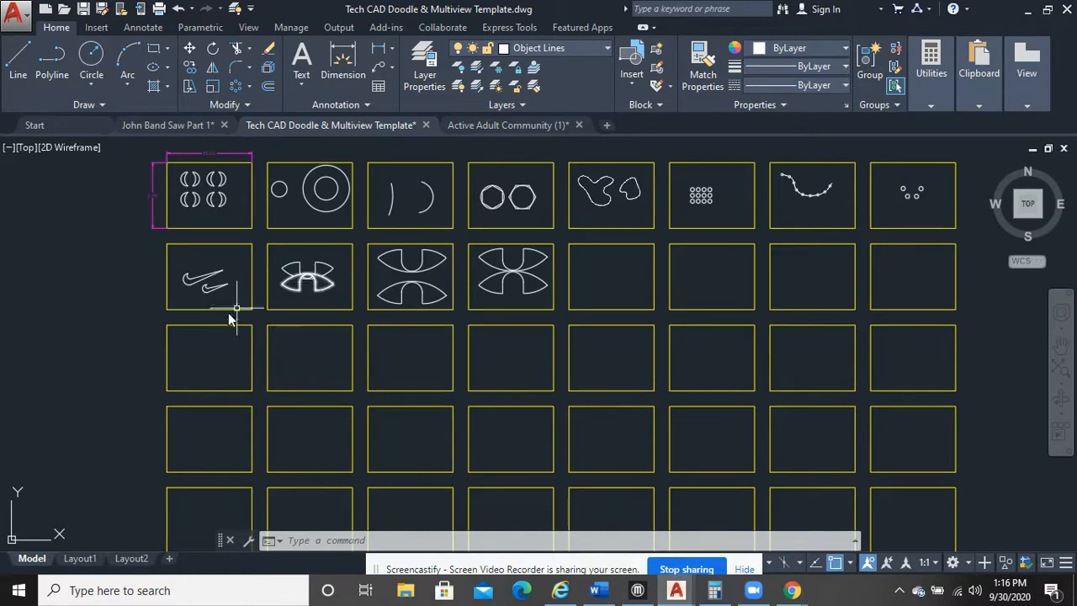
Delete both mirrored eye pairs from the third and fourth frames of the second row.
scroll(223, 320, "up", 2)
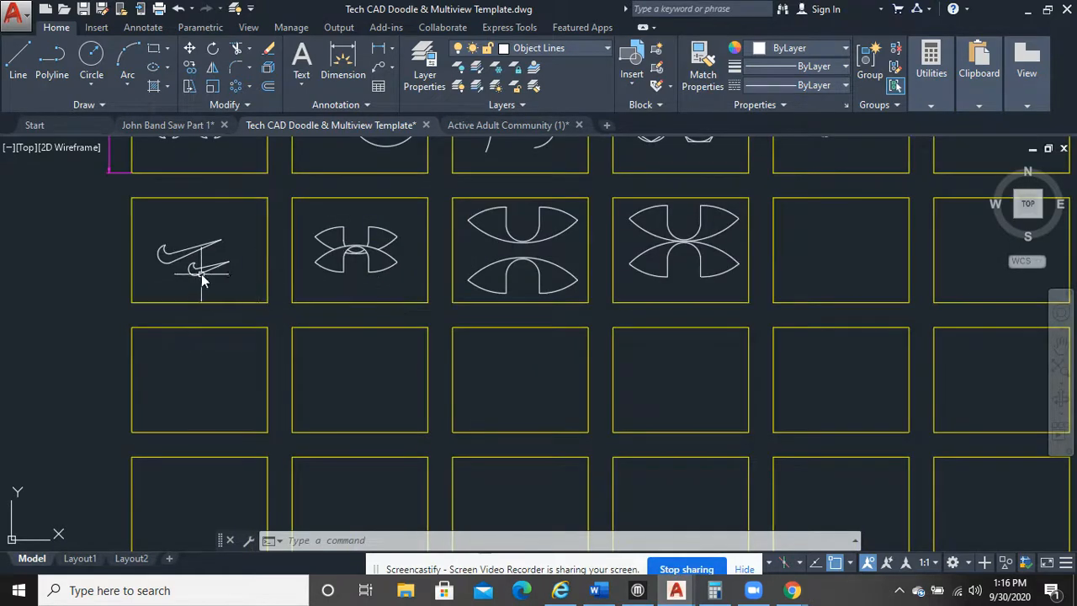
left_click(553, 288)
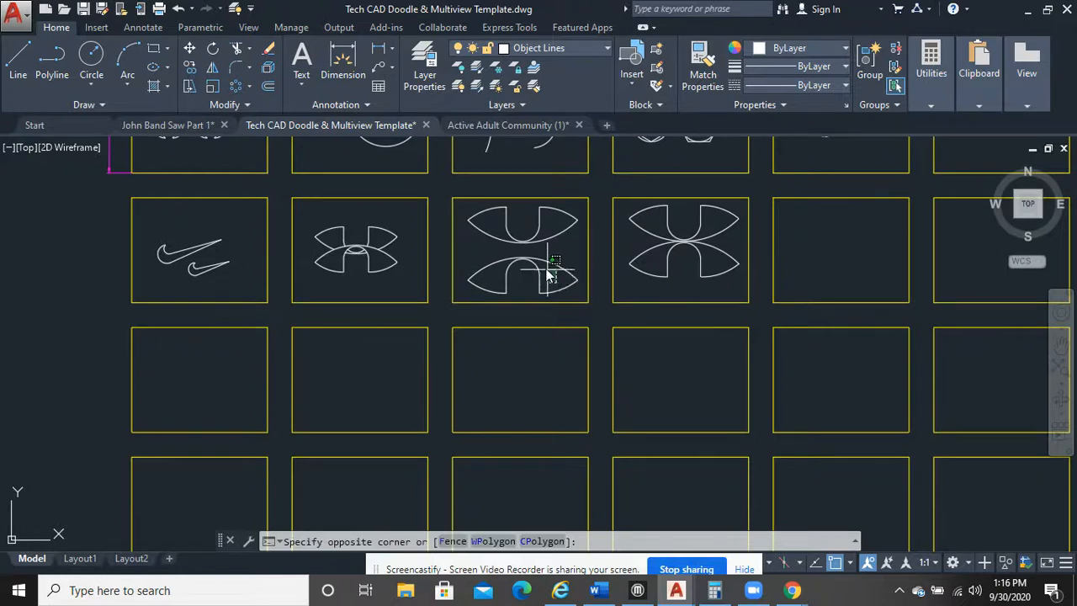
left_click(468, 210)
left_click(697, 283)
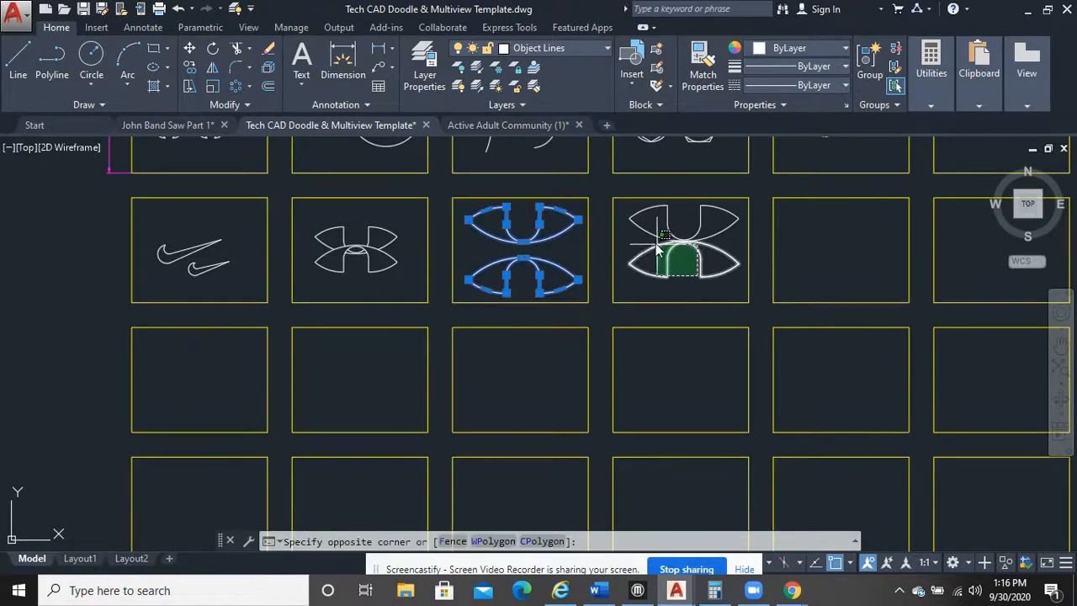
left_click(649, 234)
key("Delete")
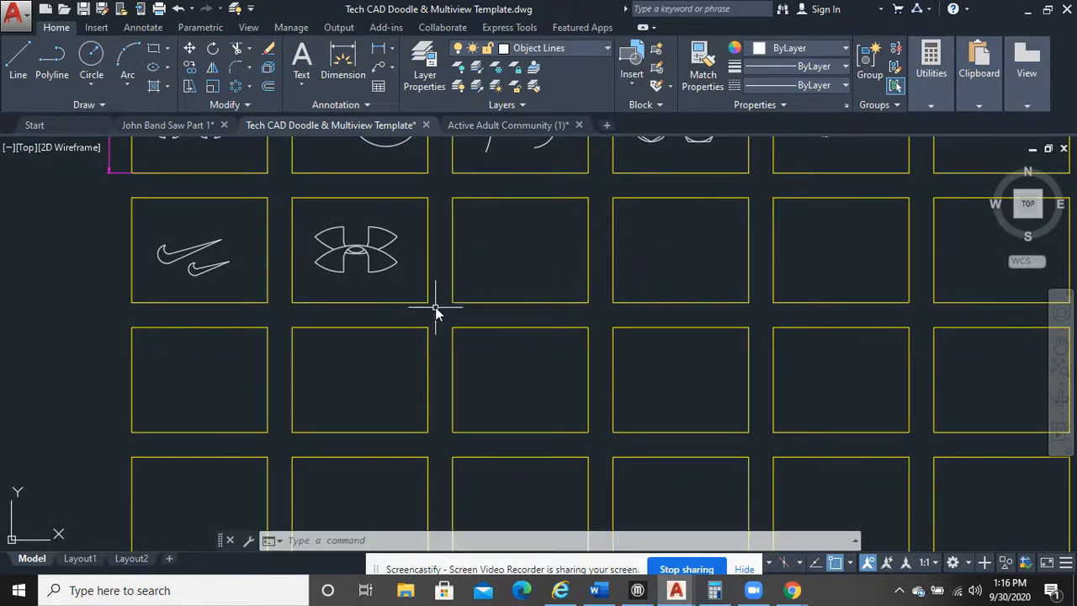